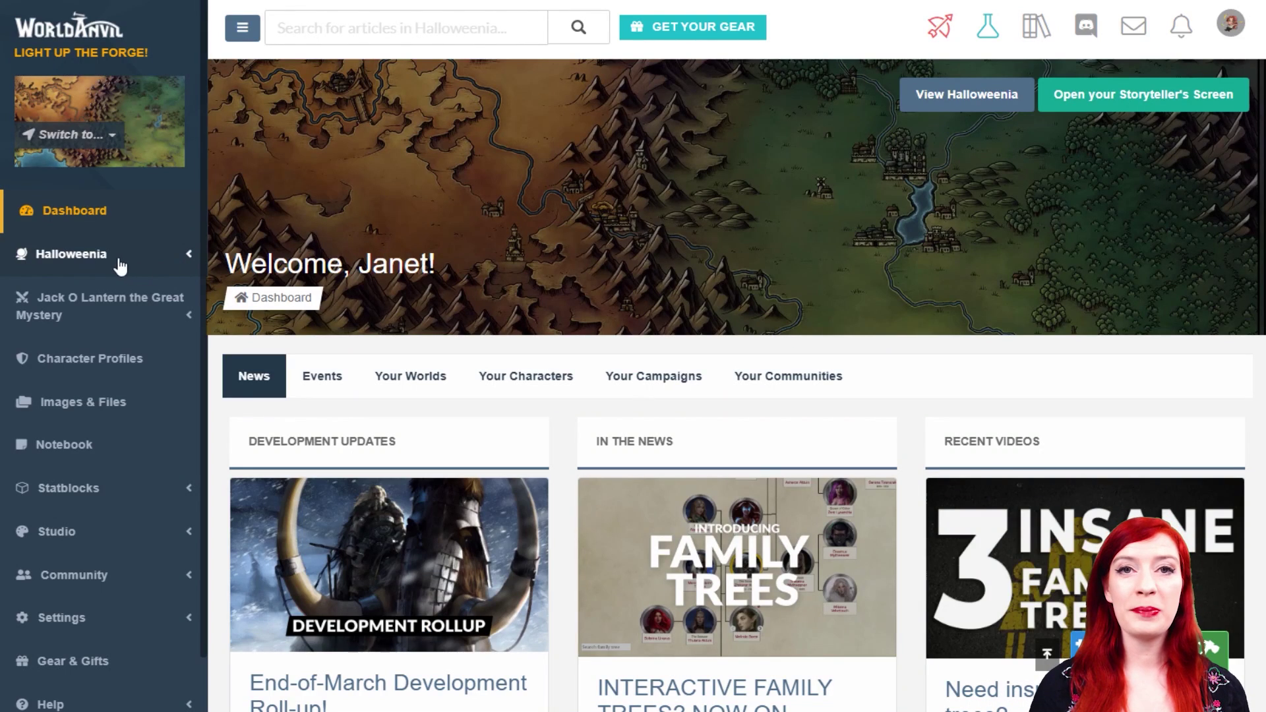
# - Expand Halloweenia and run Content Tree from the Artemis 'create con' search to list its trees
pyautogui.click(120, 266)
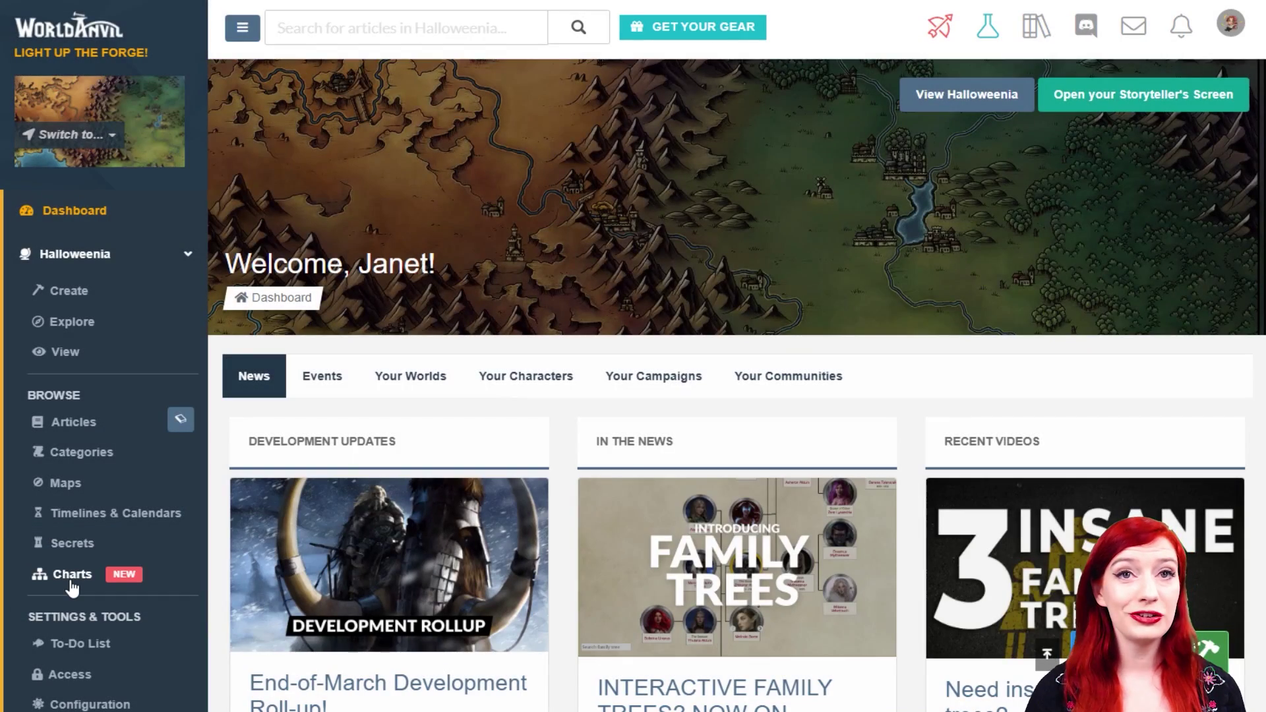
pyautogui.click(1196, 653)
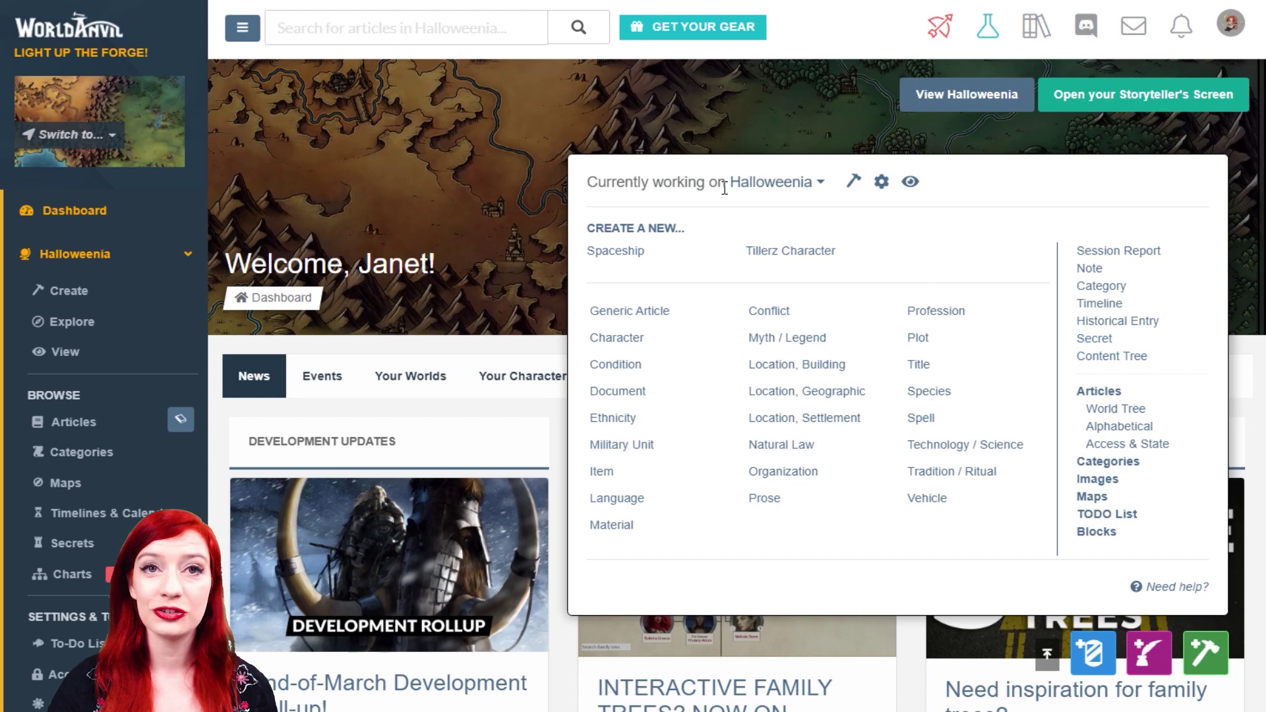
pyautogui.click(819, 184)
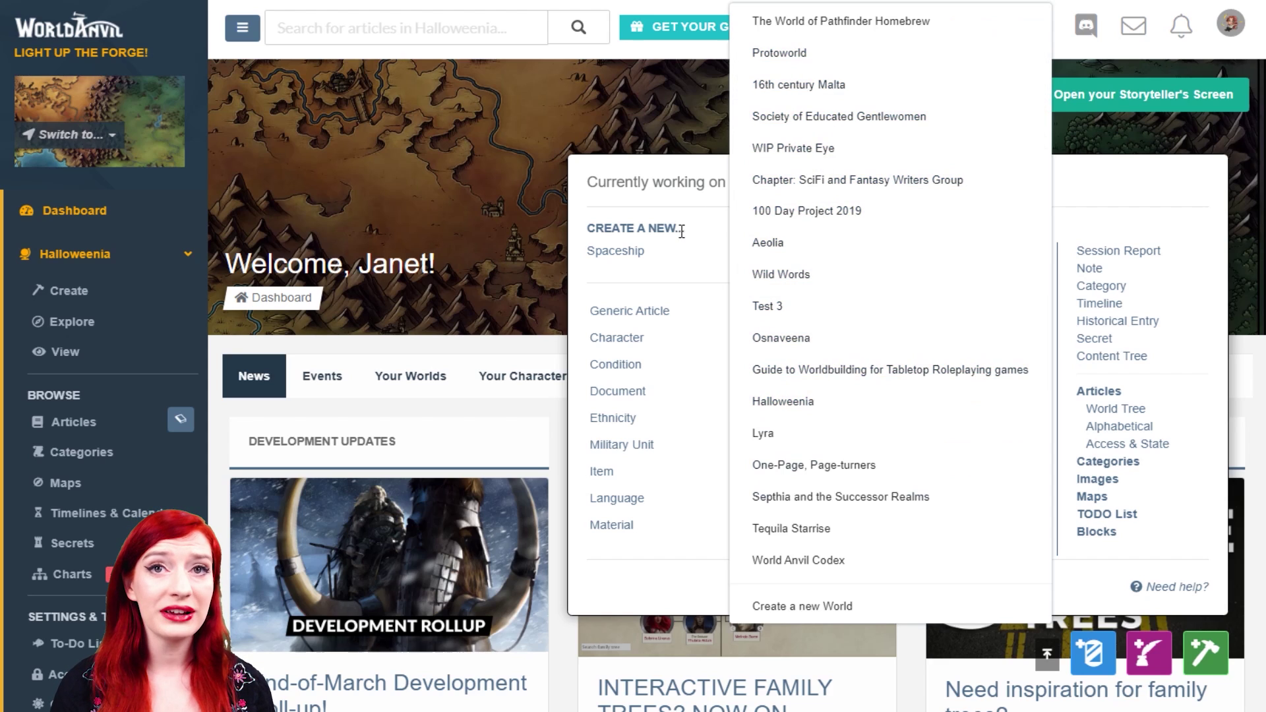
pyautogui.click(707, 192)
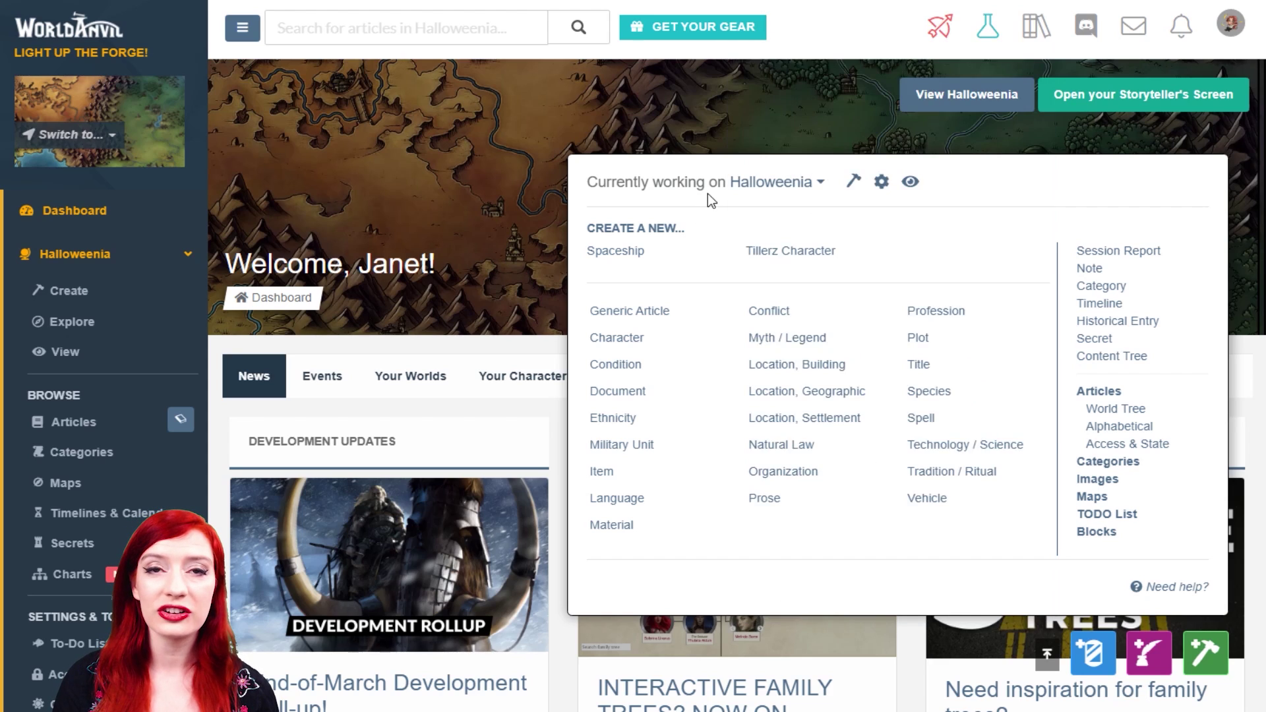
pyautogui.click(1199, 653)
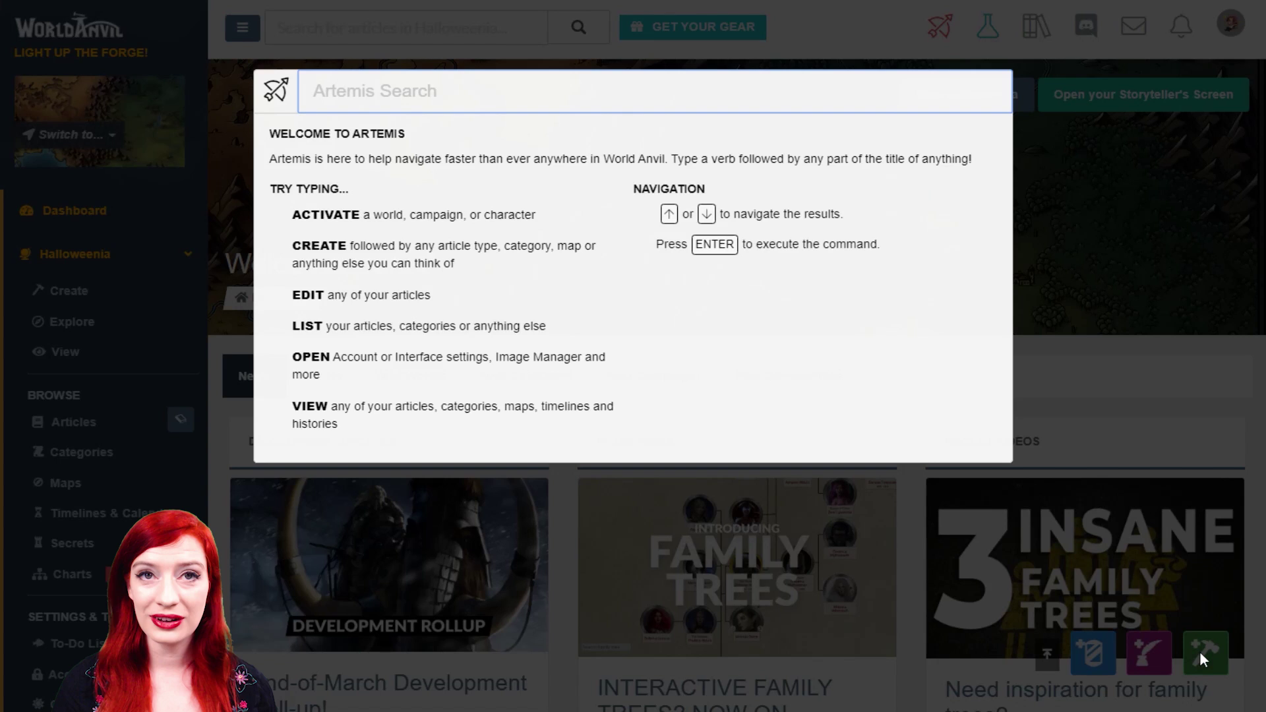
pyautogui.write('create')
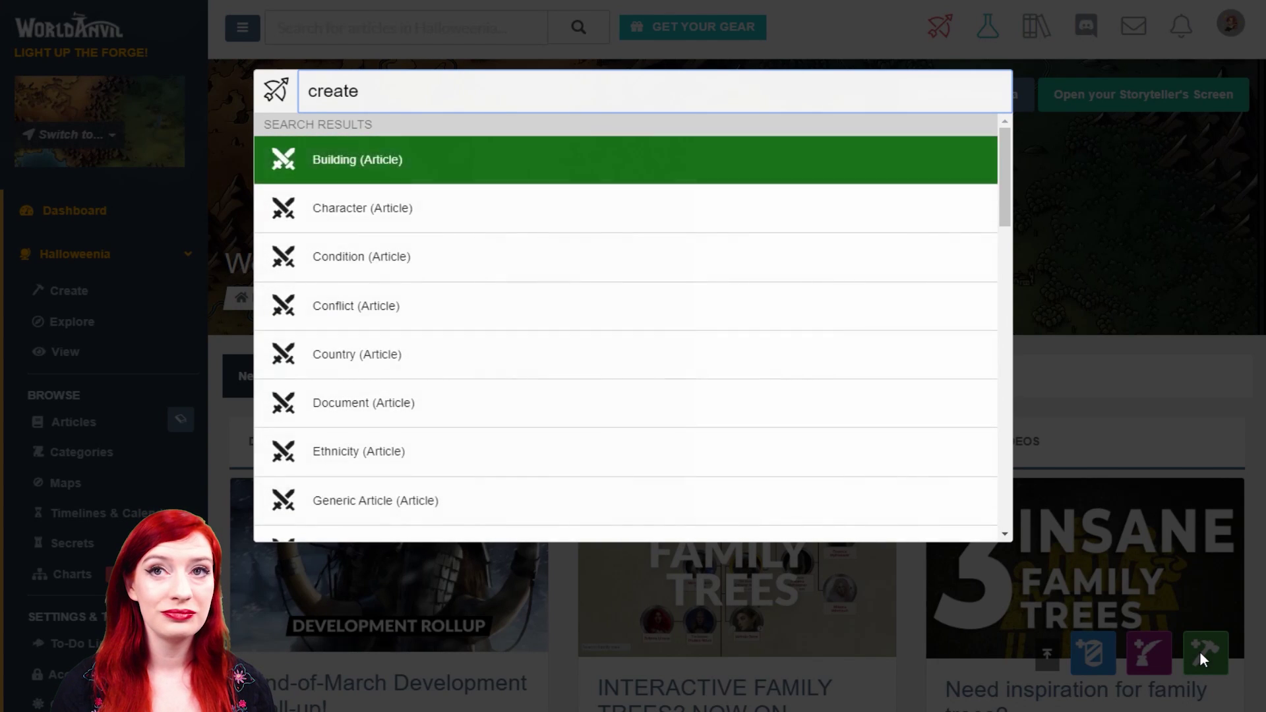
pyautogui.write(' con')
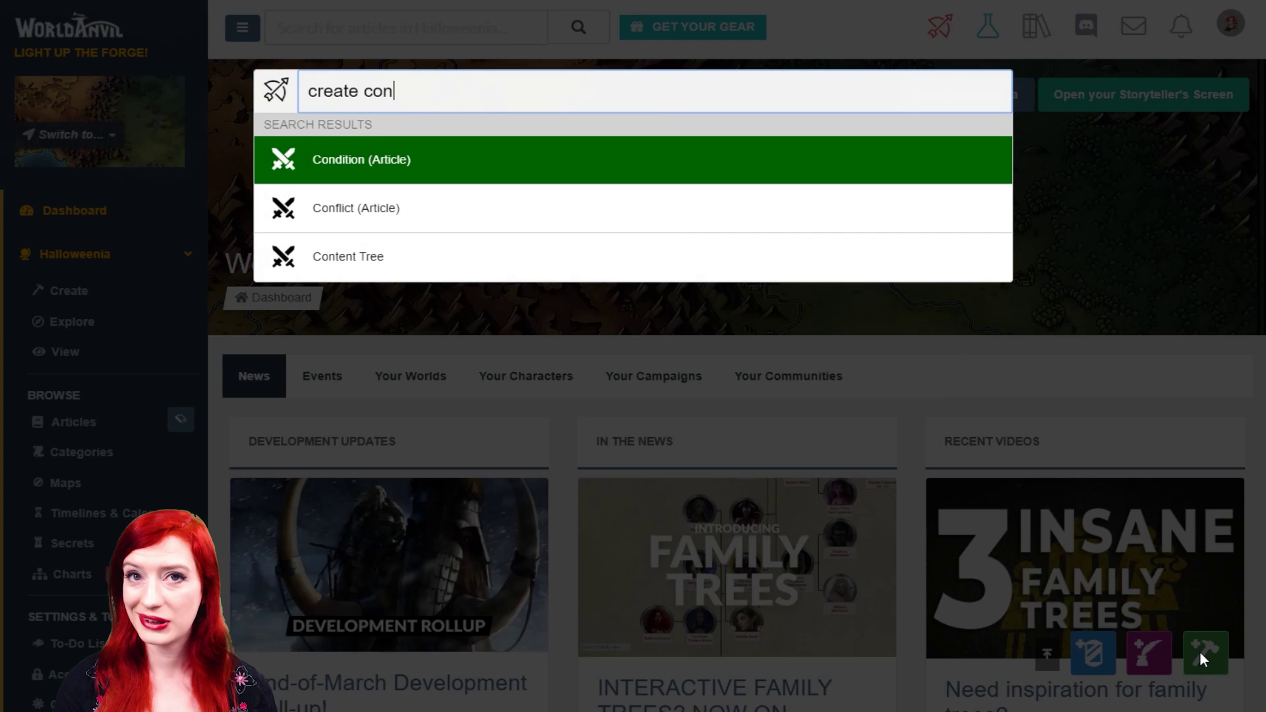
pyautogui.press('Down')
pyautogui.press('Down')
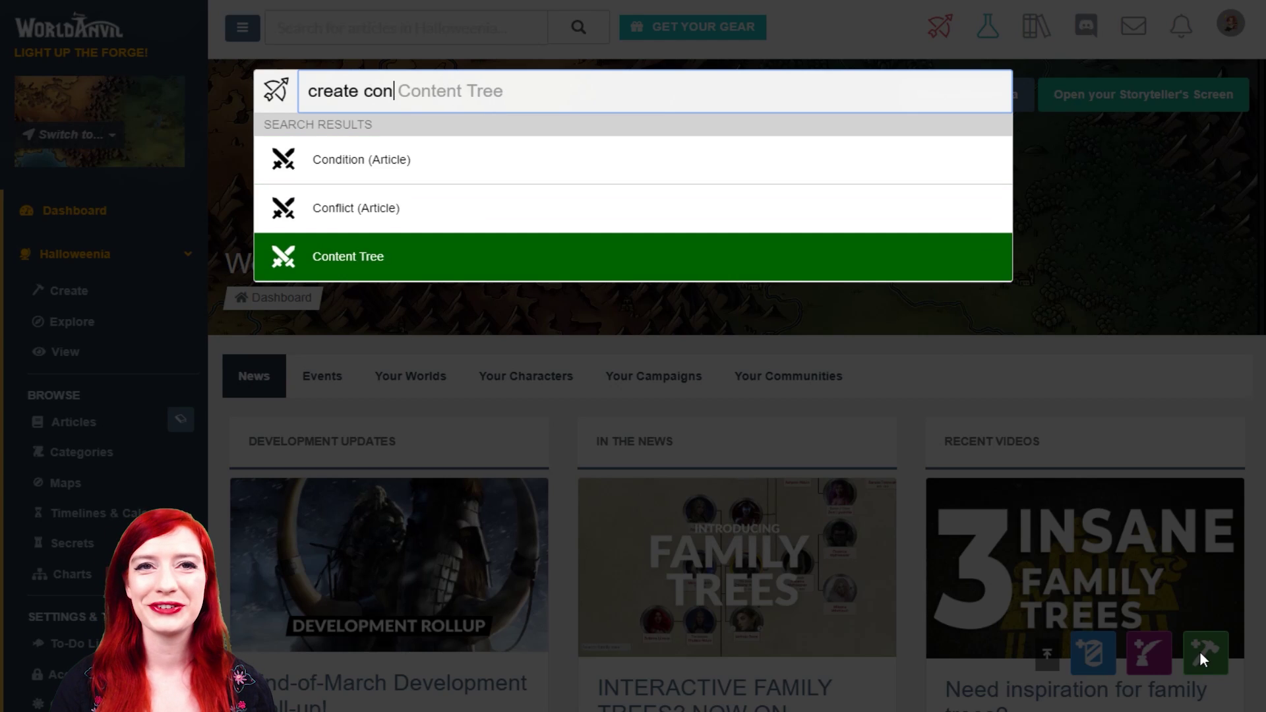
pyautogui.press('Return')
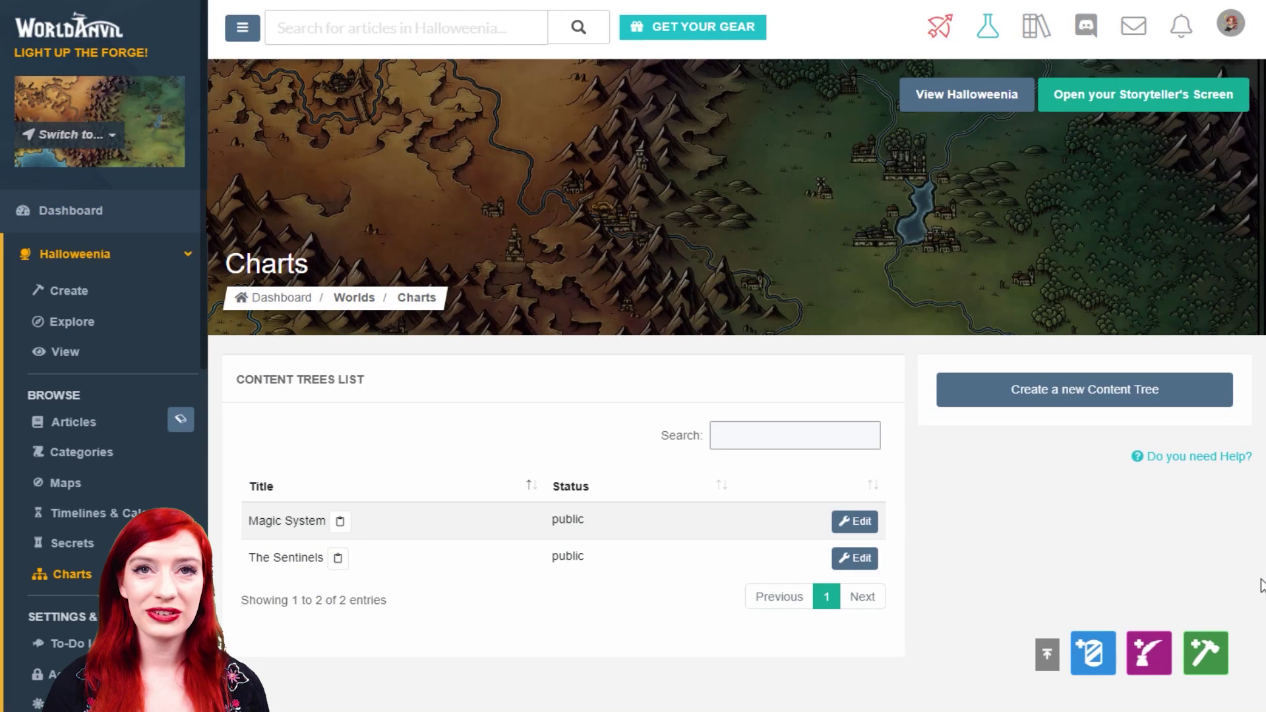
# - Start the 'Magic System of Halloweenia' tree with Caeora, Milladamen and Party as subscriber groups
pyautogui.click(1025, 403)
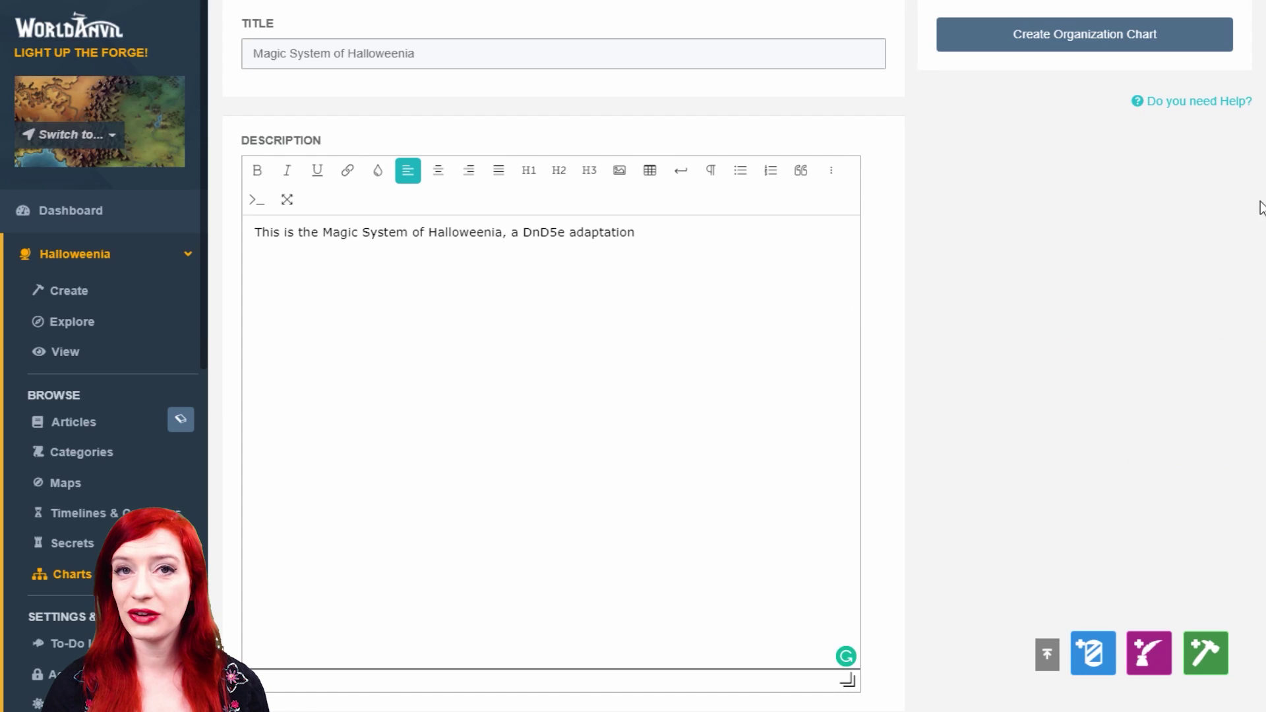
pyautogui.scroll(-1, 1260, 203)
pyautogui.scroll(-3, 1261, 297)
pyautogui.scroll(-1, 1178, 363)
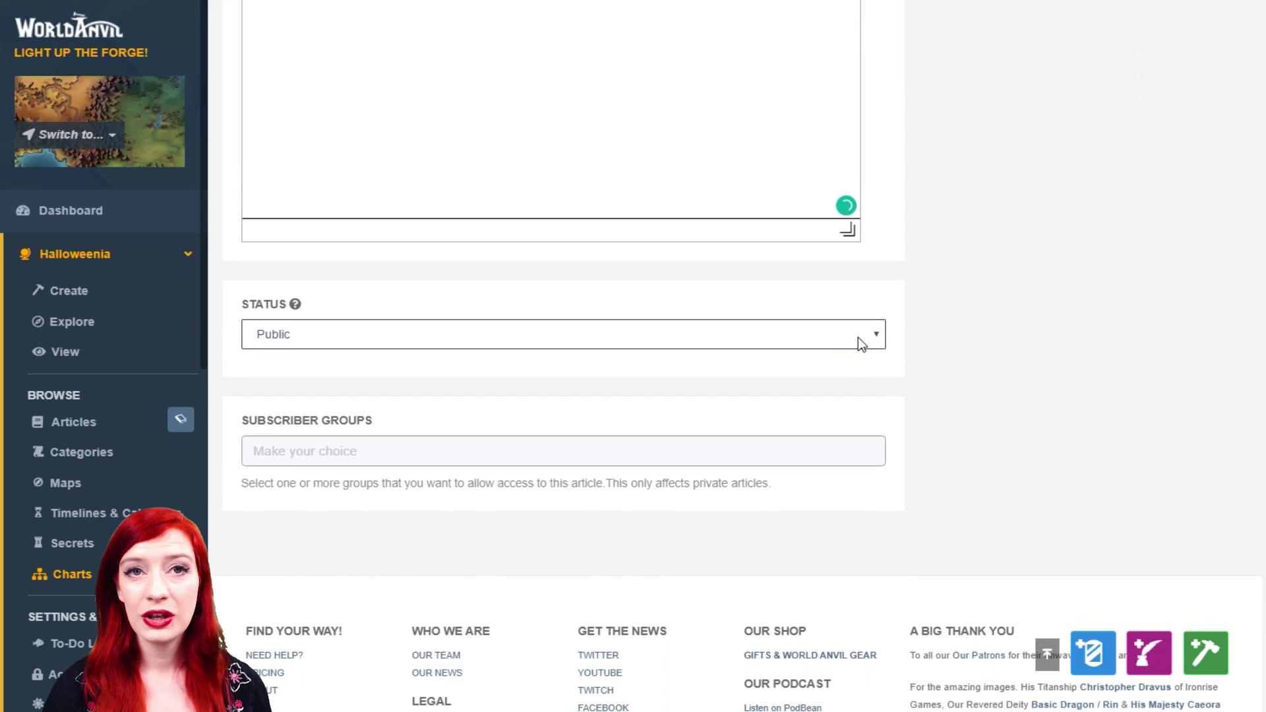
pyautogui.click(522, 453)
pyautogui.click(395, 508)
pyautogui.click(397, 462)
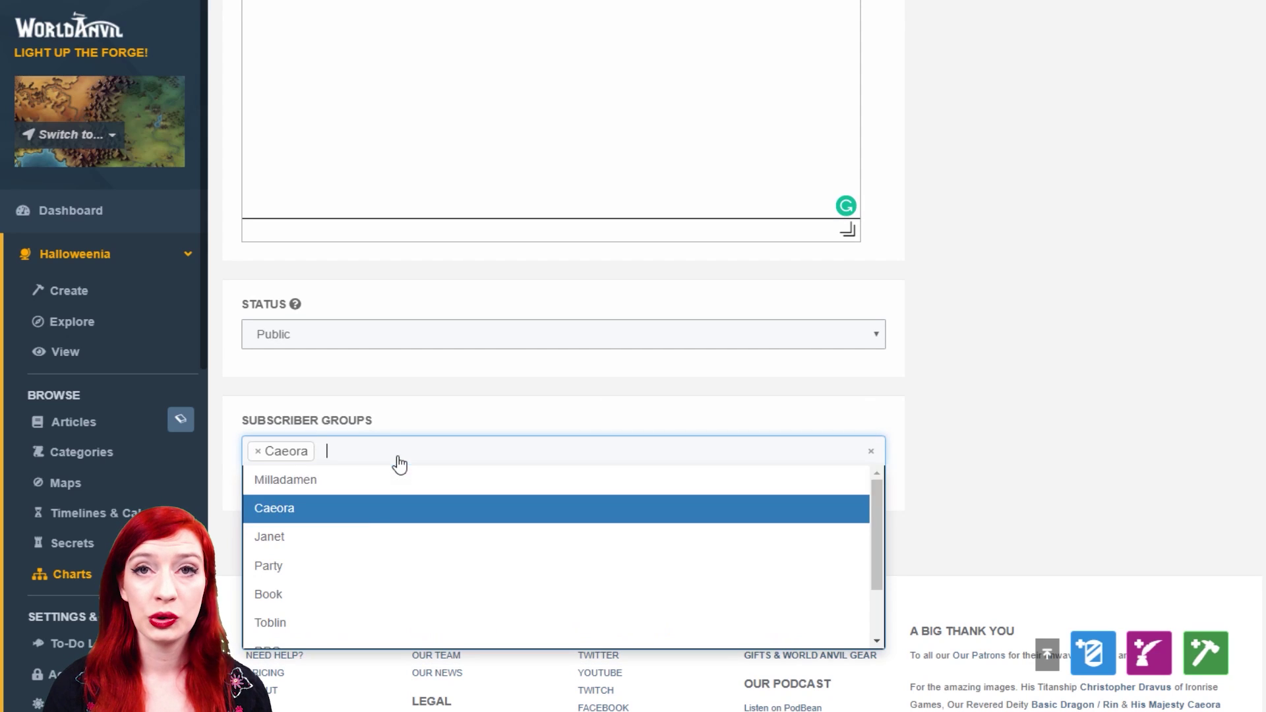
pyautogui.click(485, 458)
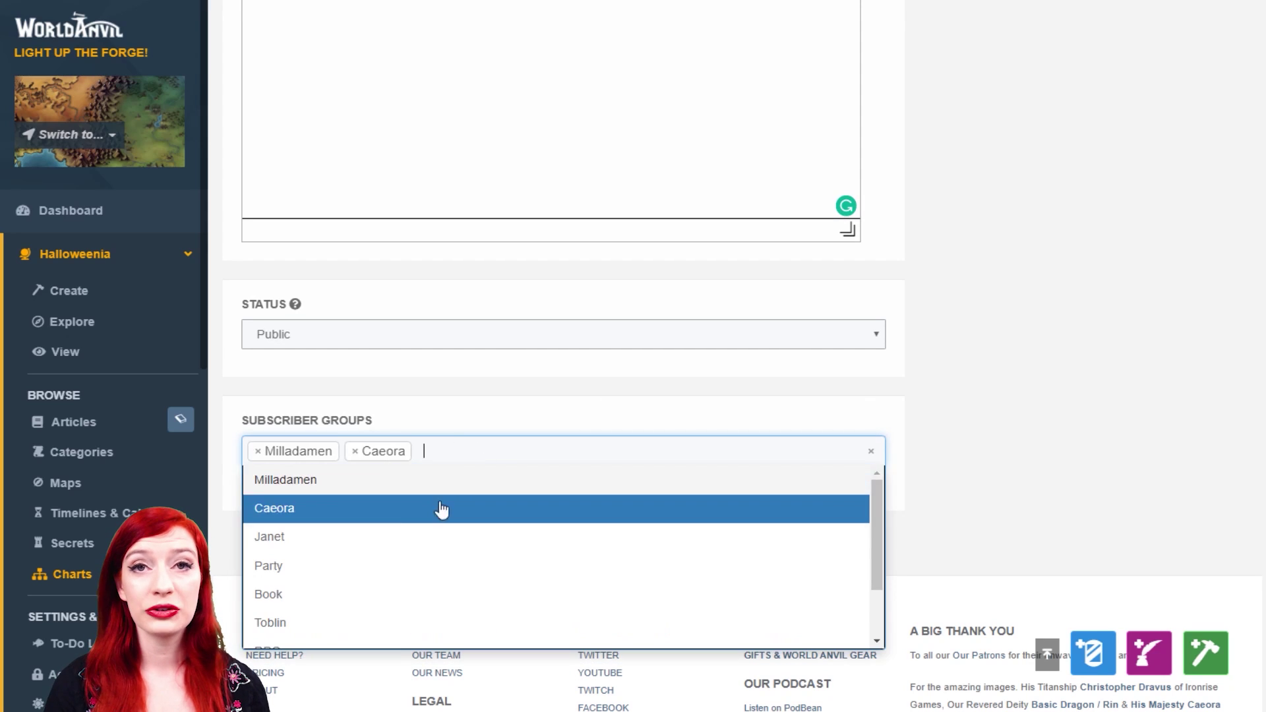
pyautogui.click(409, 566)
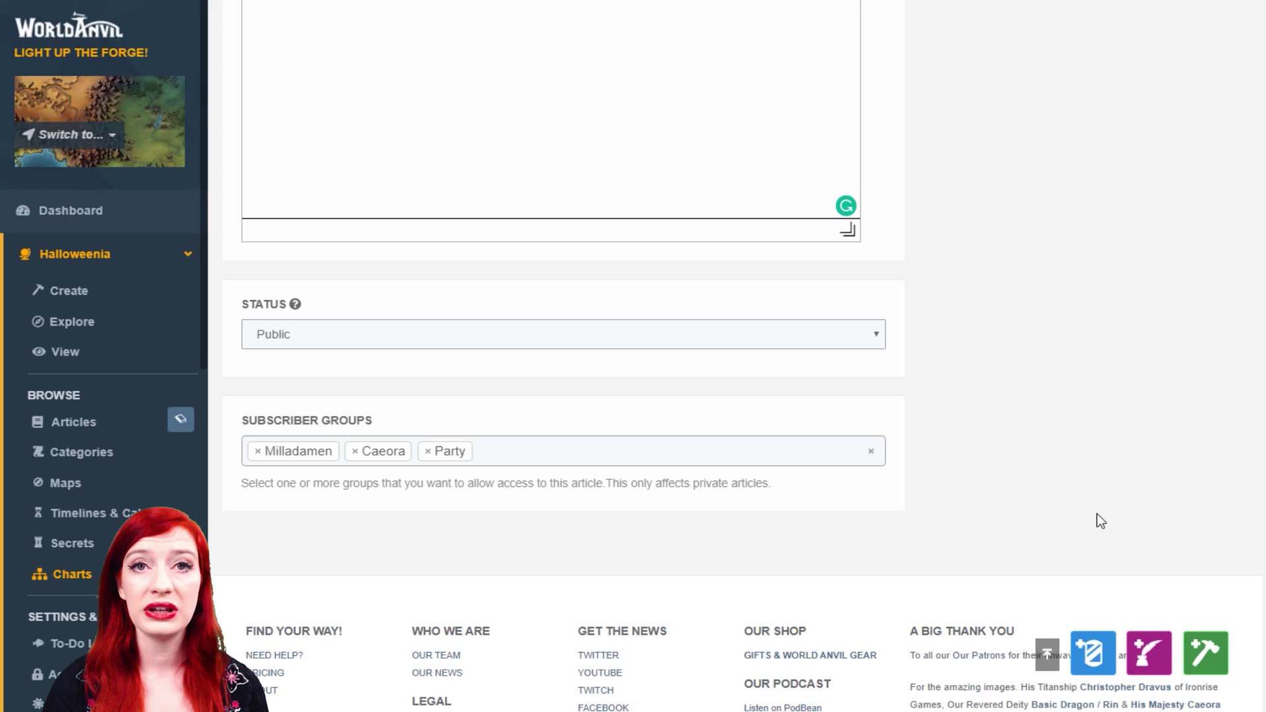
pyautogui.scroll(10, 1096, 513)
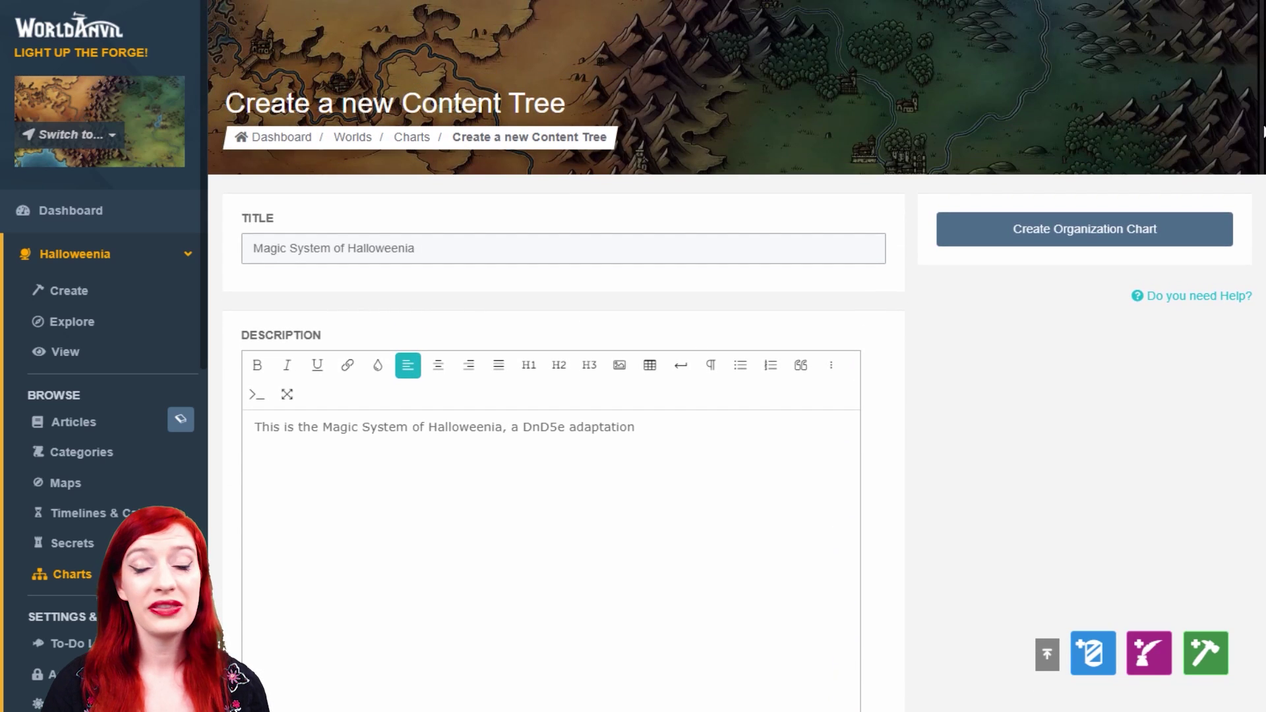
# - Create the organization chart, save its DnD5e settings, and return to the Architecture view
pyautogui.click(1021, 242)
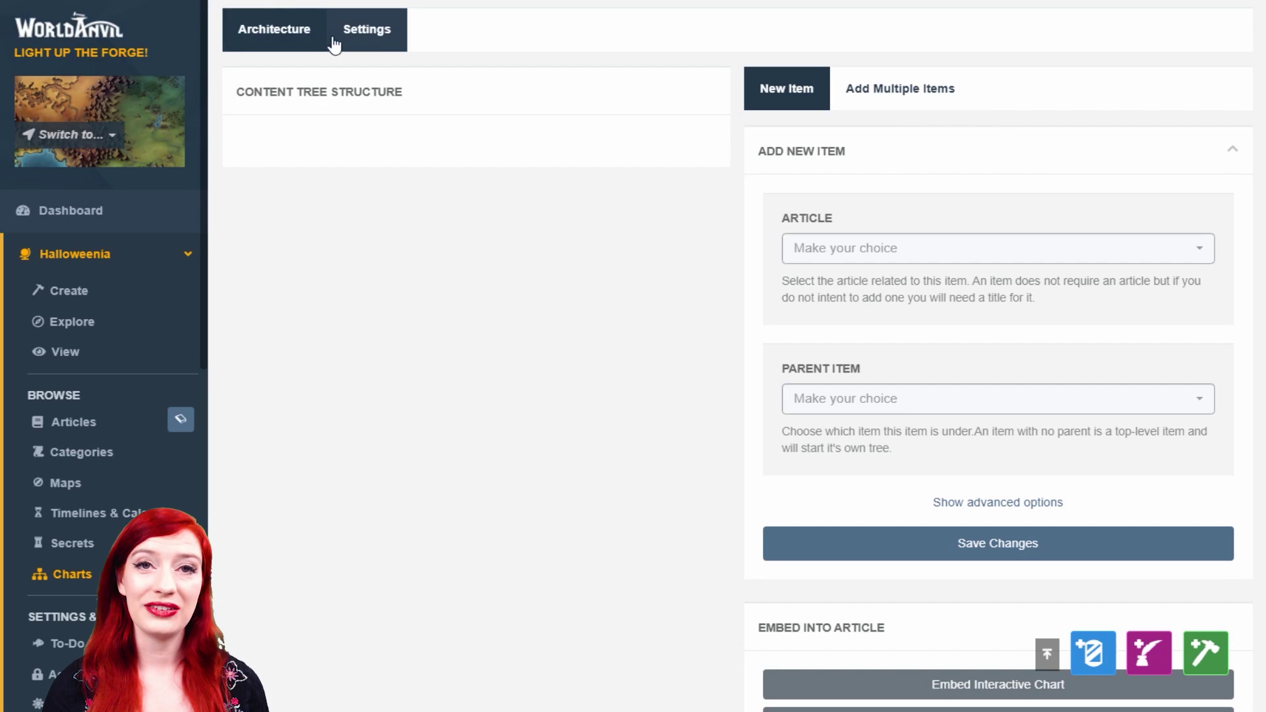
pyautogui.click(363, 48)
pyautogui.scroll(-2, 564, 396)
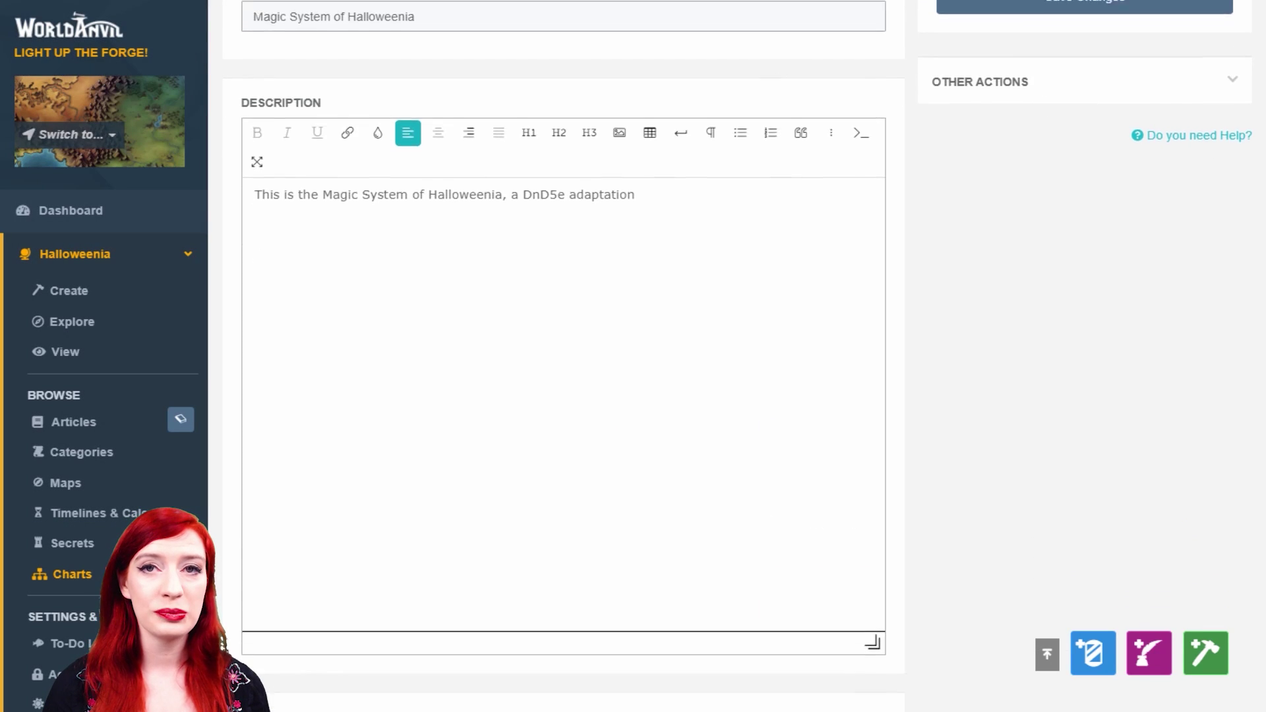
pyautogui.scroll(-5, 564, 395)
pyautogui.scroll(2, 564, 396)
pyautogui.hotkey('ctrl', 's')
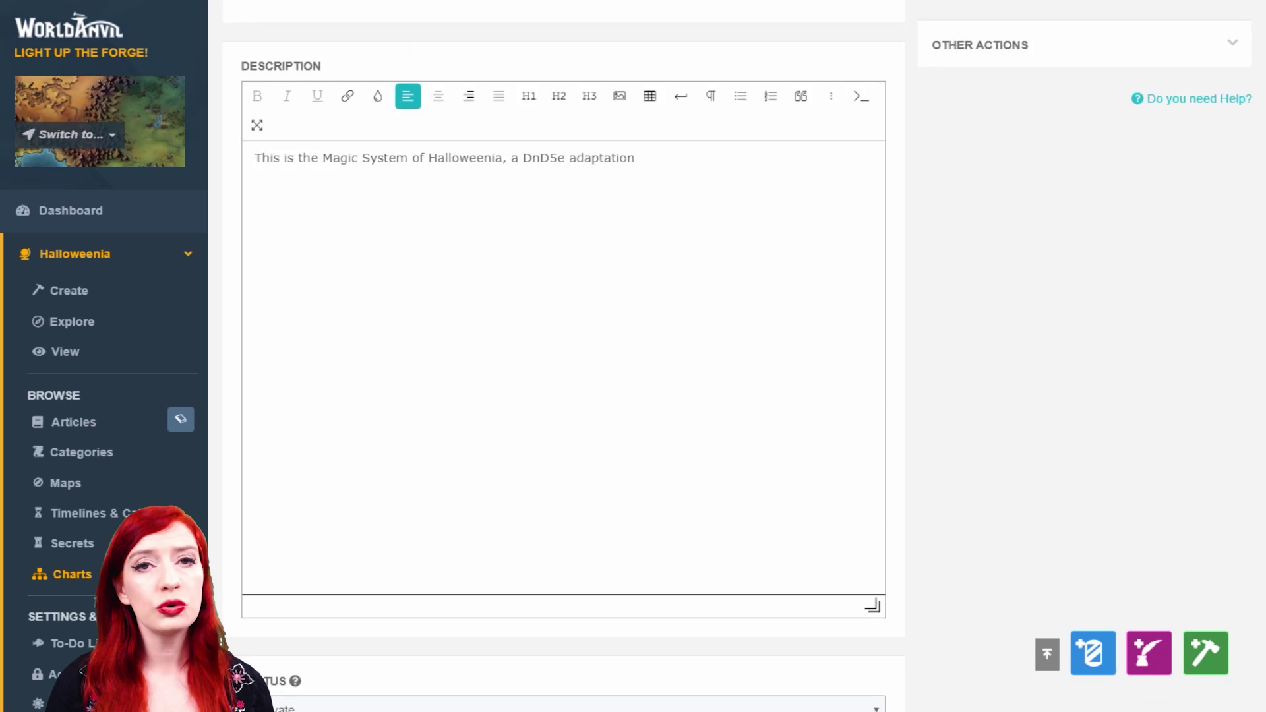
pyautogui.click(1227, 333)
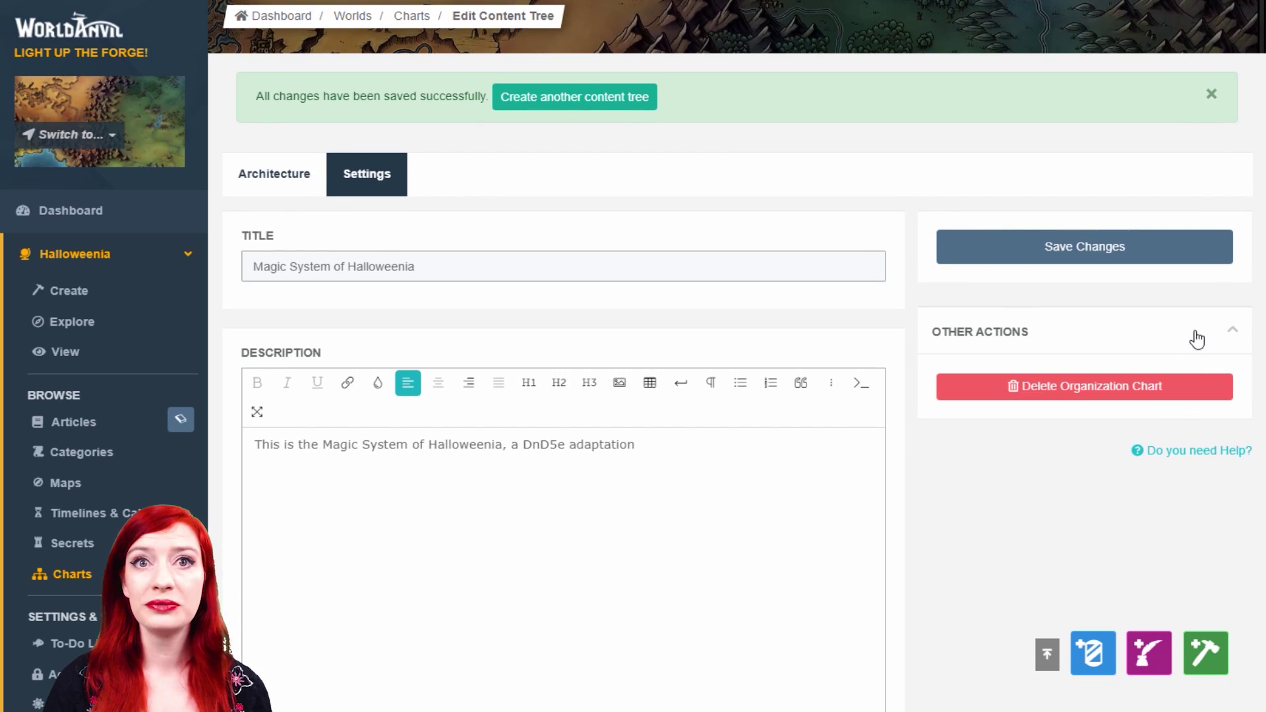
pyautogui.click(1193, 331)
pyautogui.click(274, 173)
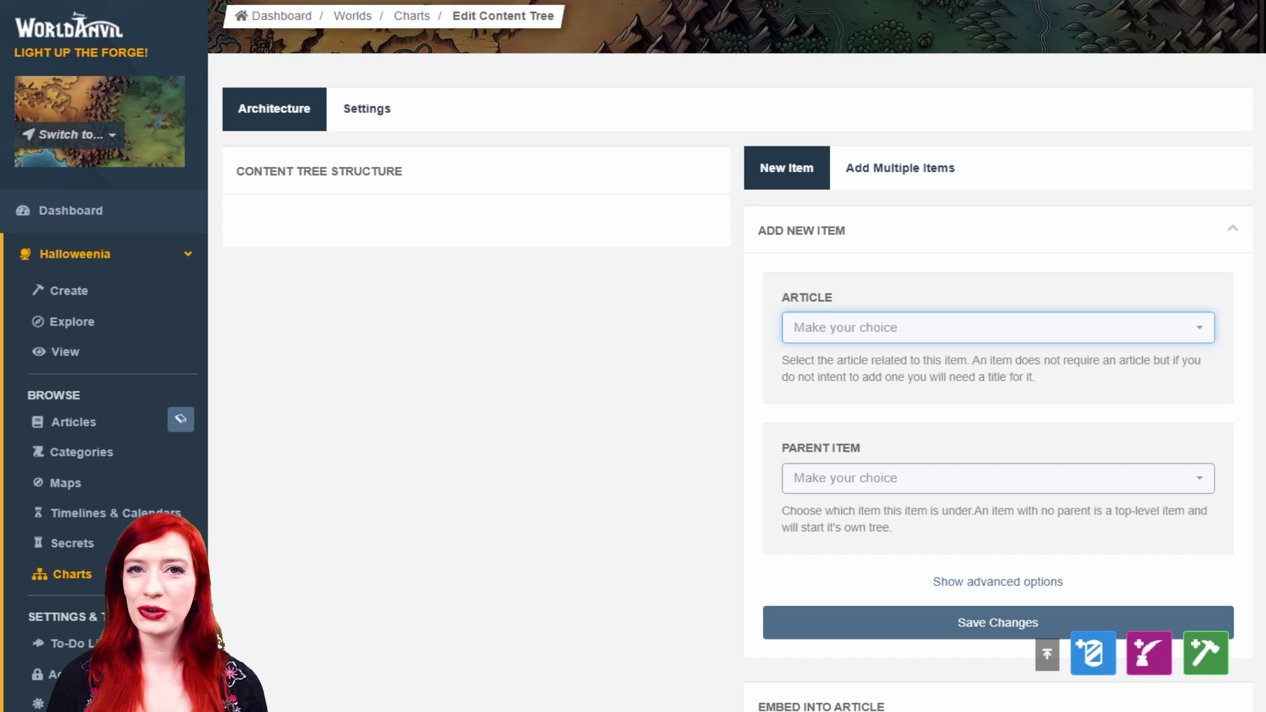
# - Add The Ether, found by searching 'Eth', as a tree item with no parent
pyautogui.click(1186, 331)
pyautogui.write('E')
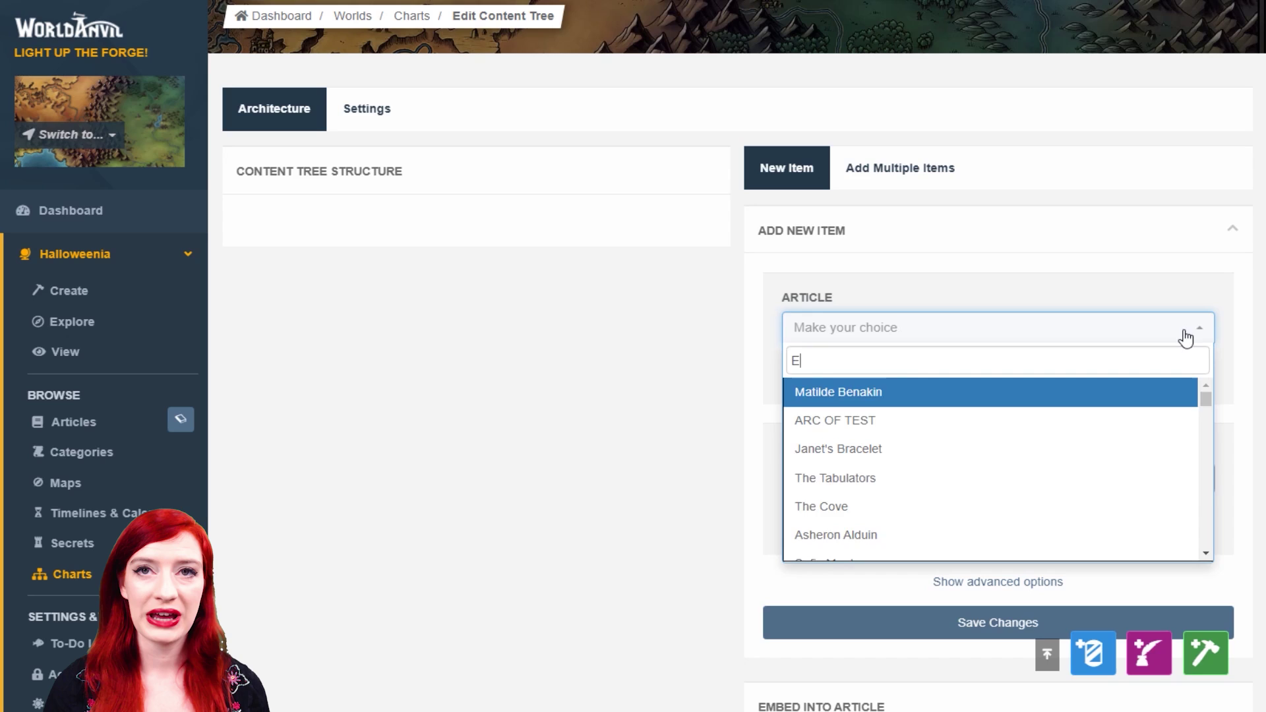
pyautogui.write('th')
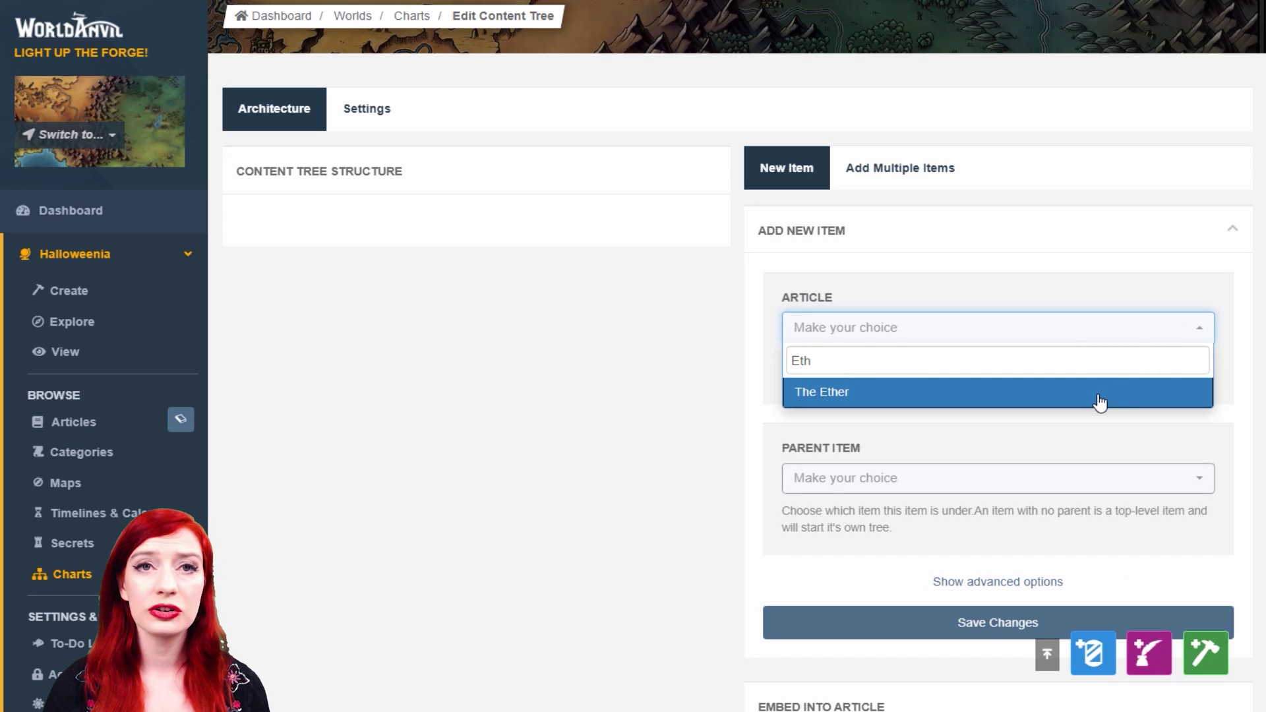
pyautogui.click(1099, 400)
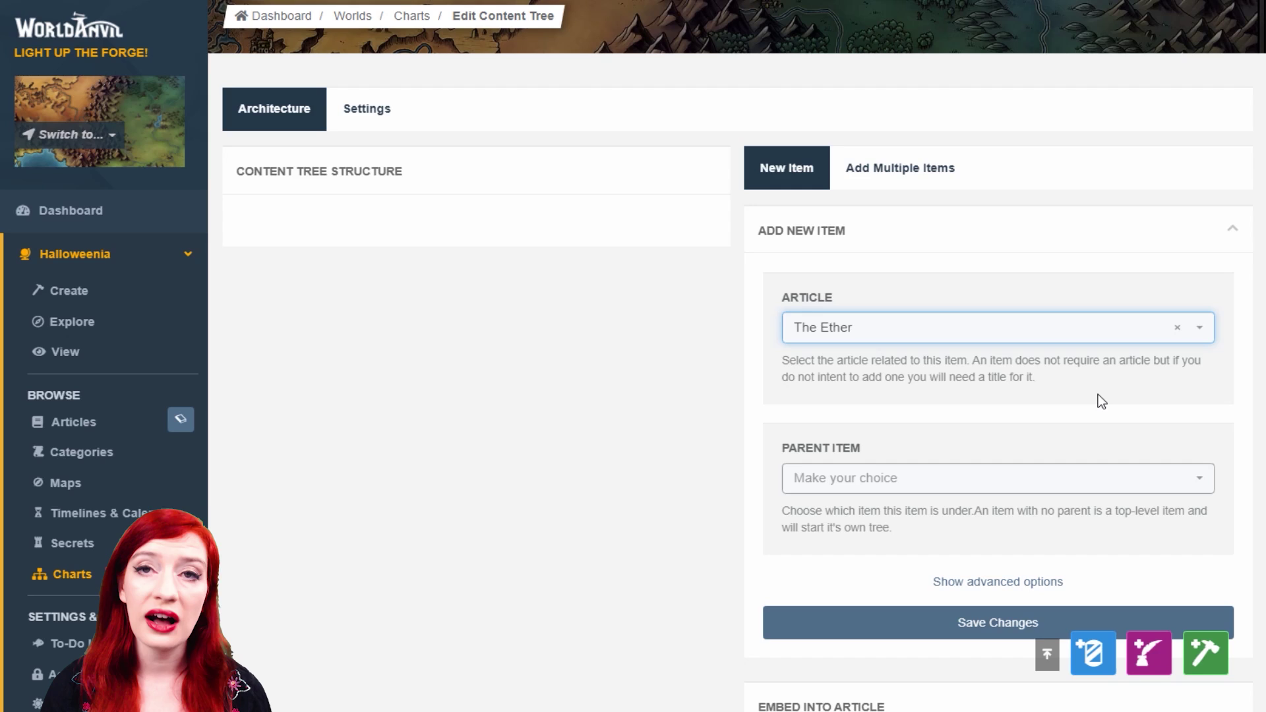
pyautogui.click(1066, 443)
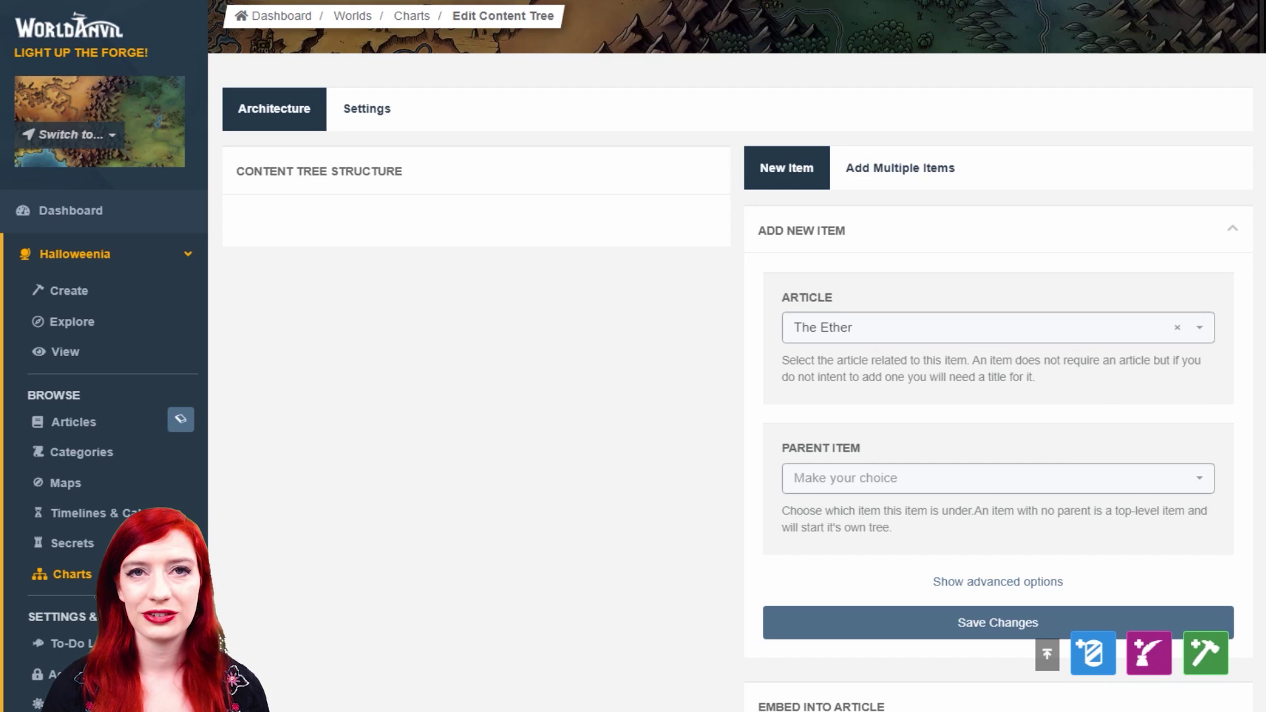
pyautogui.scroll(-2, 737, 356)
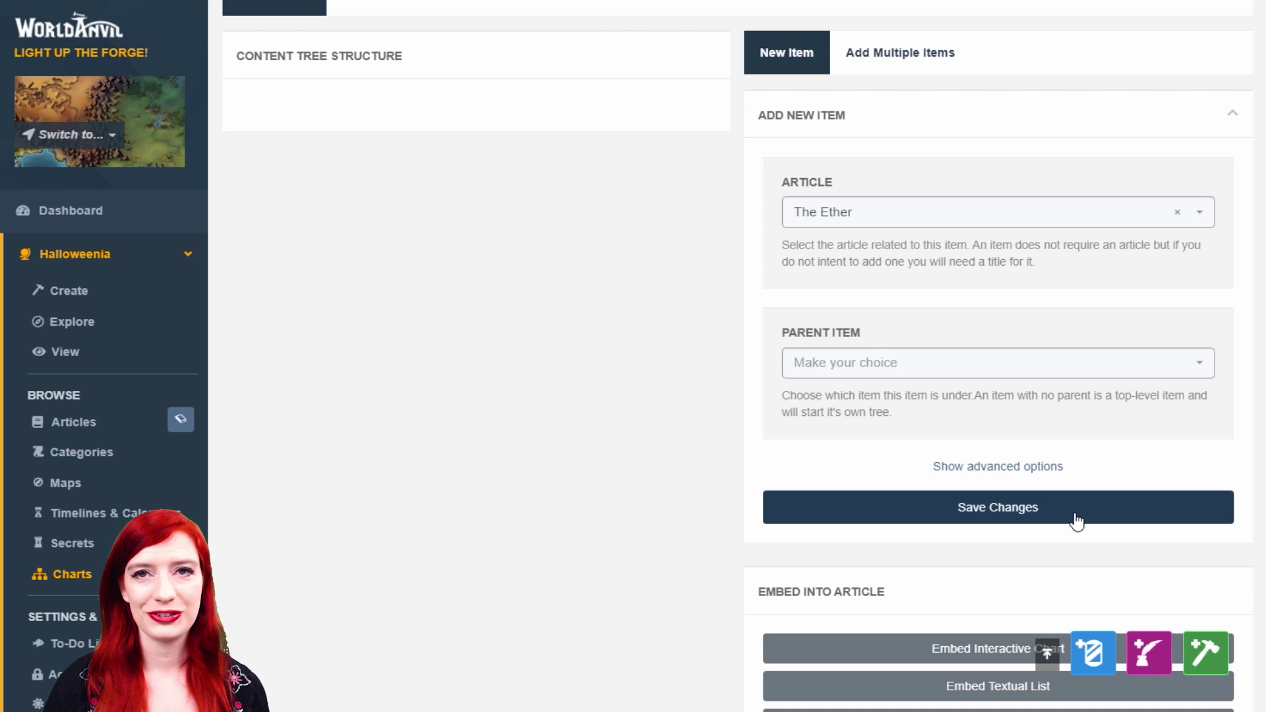
pyautogui.click(1075, 510)
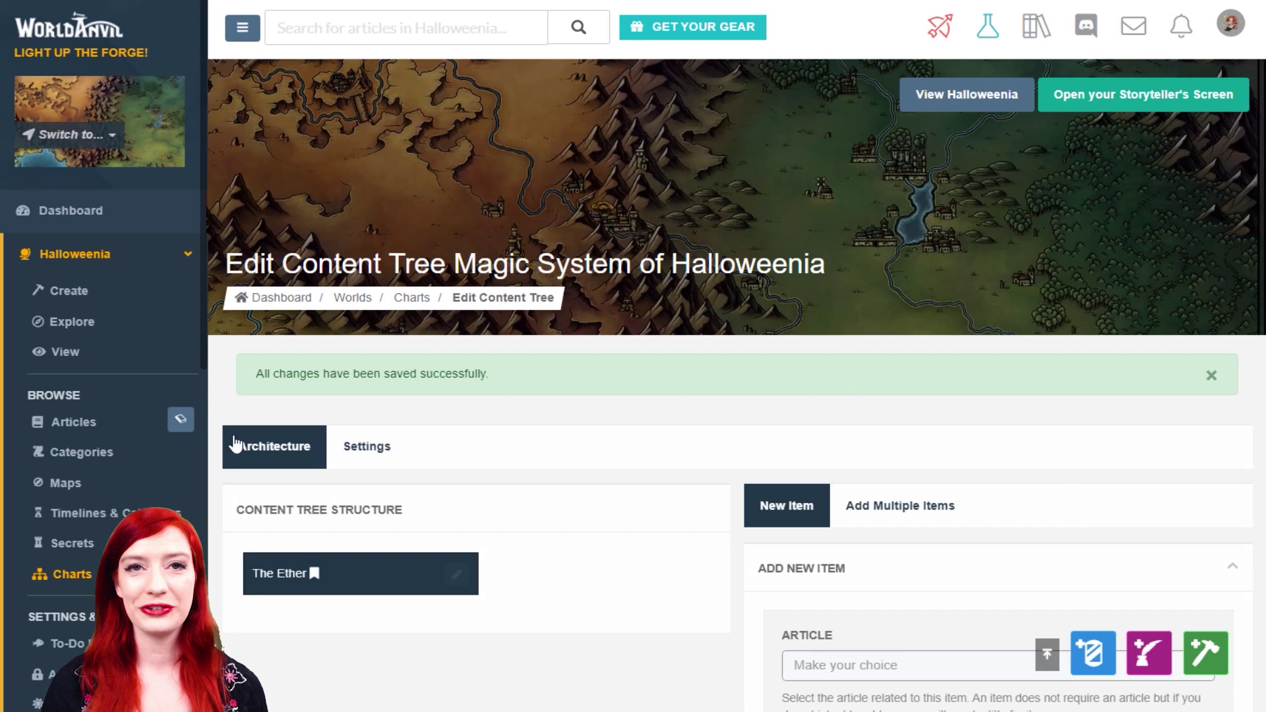
pyautogui.scroll(-4, 446, 540)
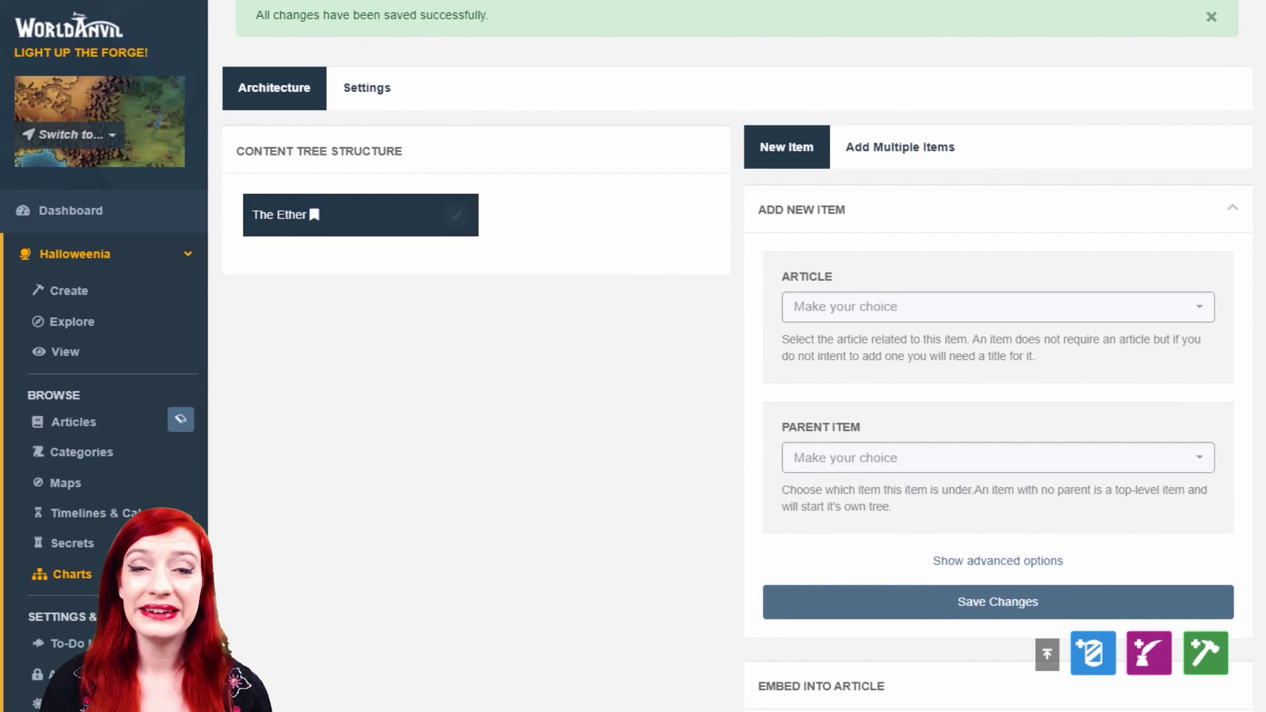
# - Add an item linked to Ring of Firestorm under The Ether, with title and description
pyautogui.click(960, 561)
pyautogui.scroll(-3, 960, 561)
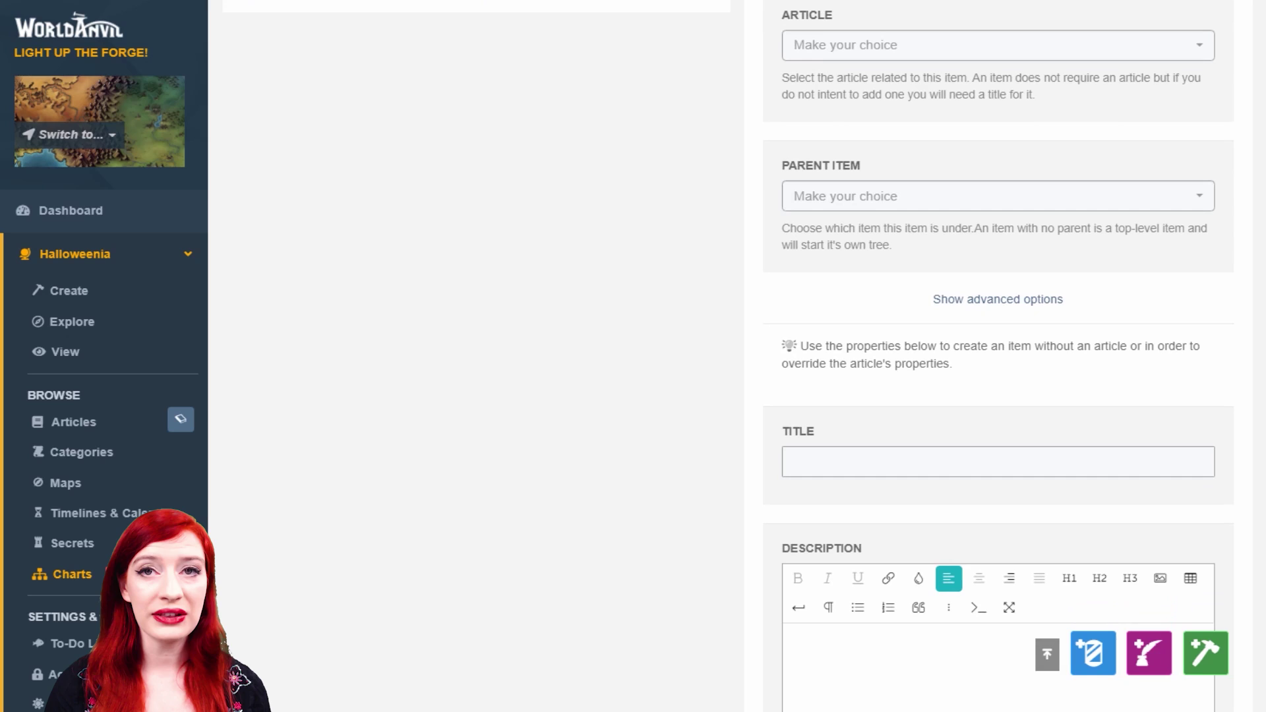
pyautogui.click(935, 47)
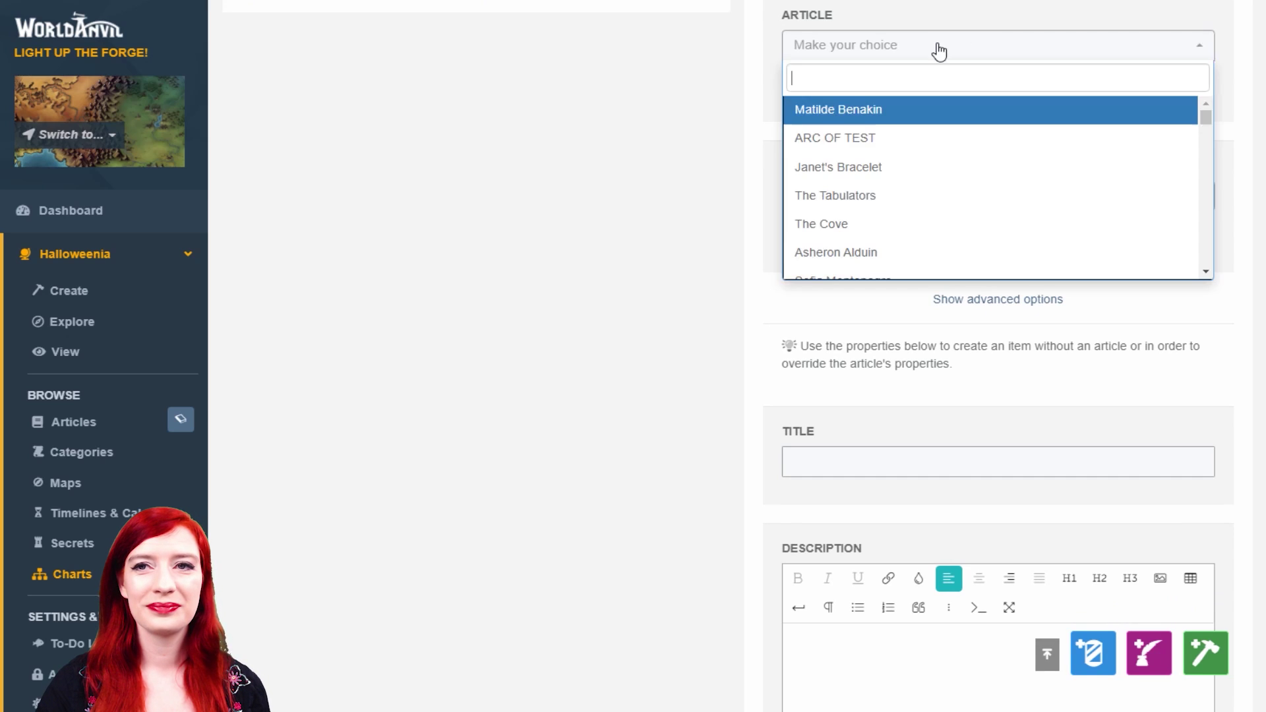
pyautogui.write('ring')
pyautogui.click(870, 110)
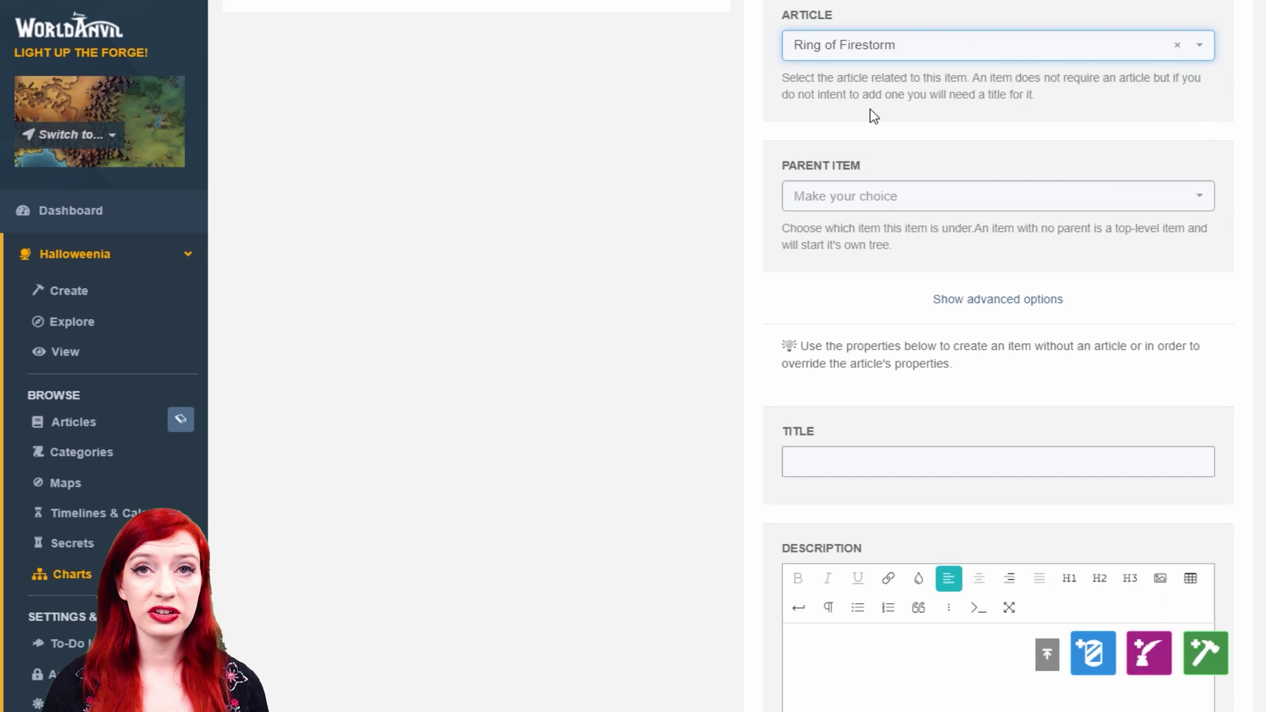
pyautogui.click(1037, 203)
pyautogui.click(821, 261)
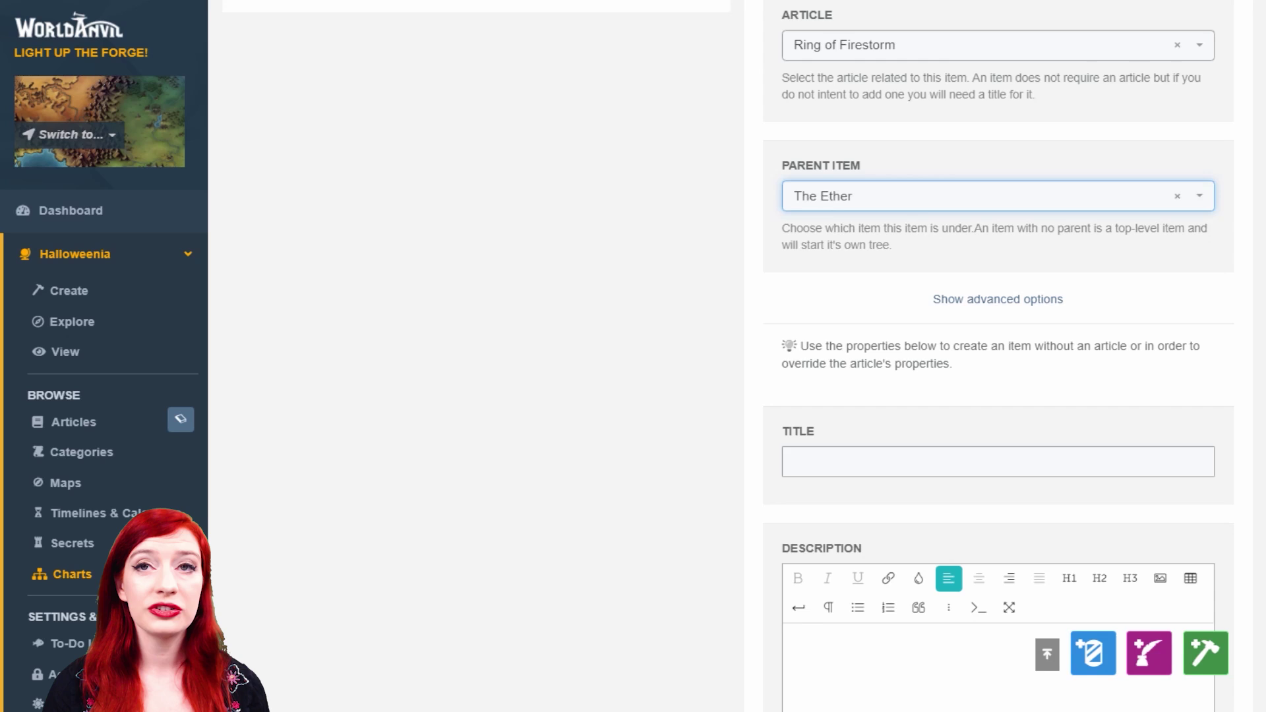
pyautogui.scroll(-3, 821, 262)
pyautogui.scroll(-2, 998, 356)
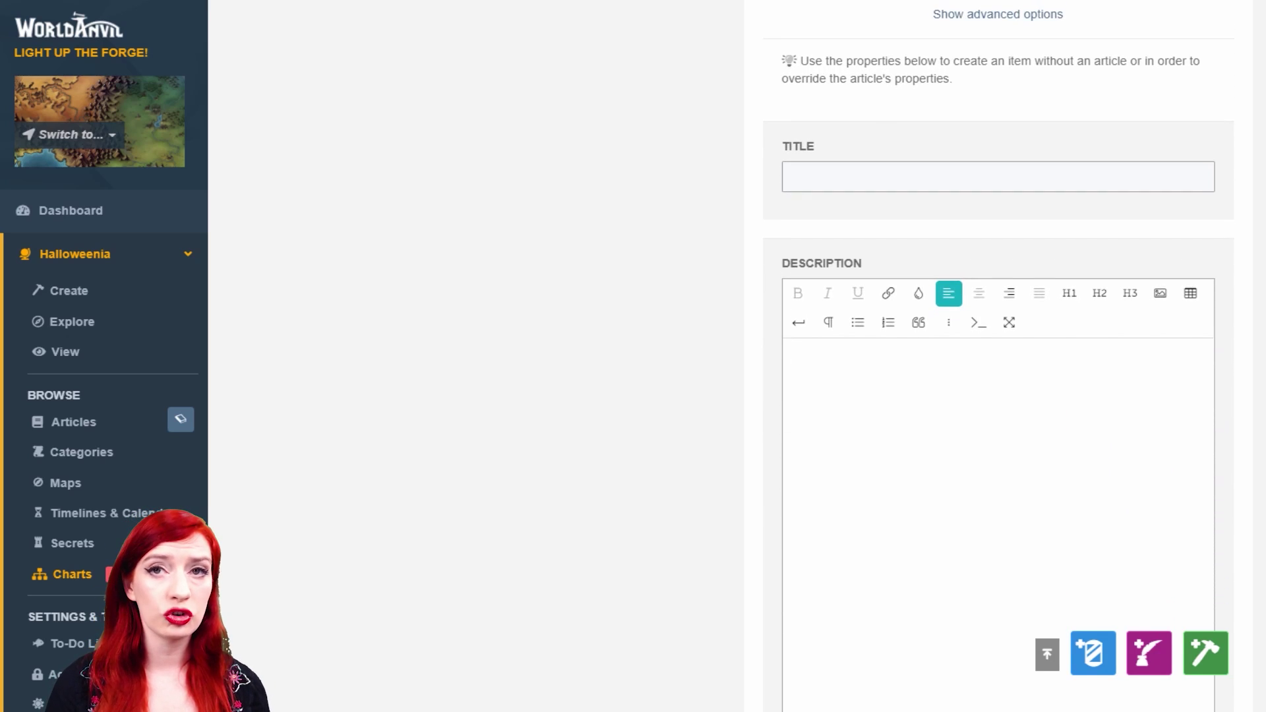
pyautogui.click(1116, 182)
pyautogui.write('Ring of the Sun')
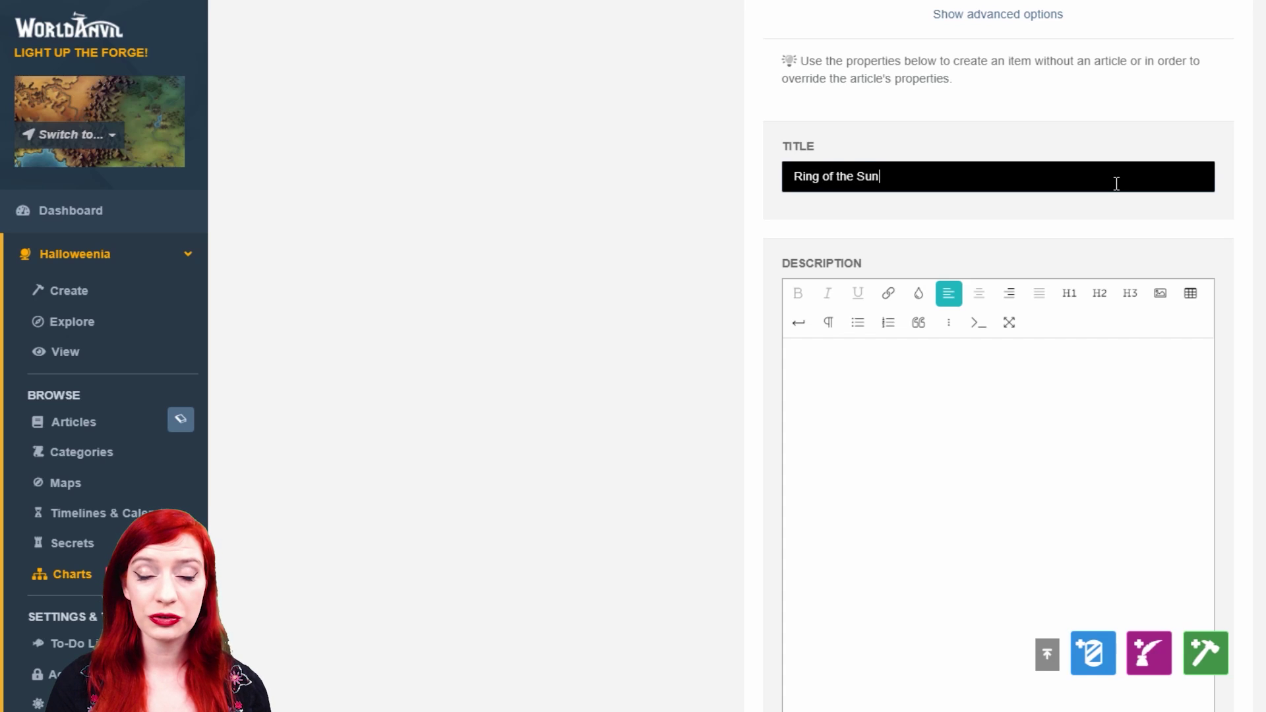
pyautogui.click(1050, 358)
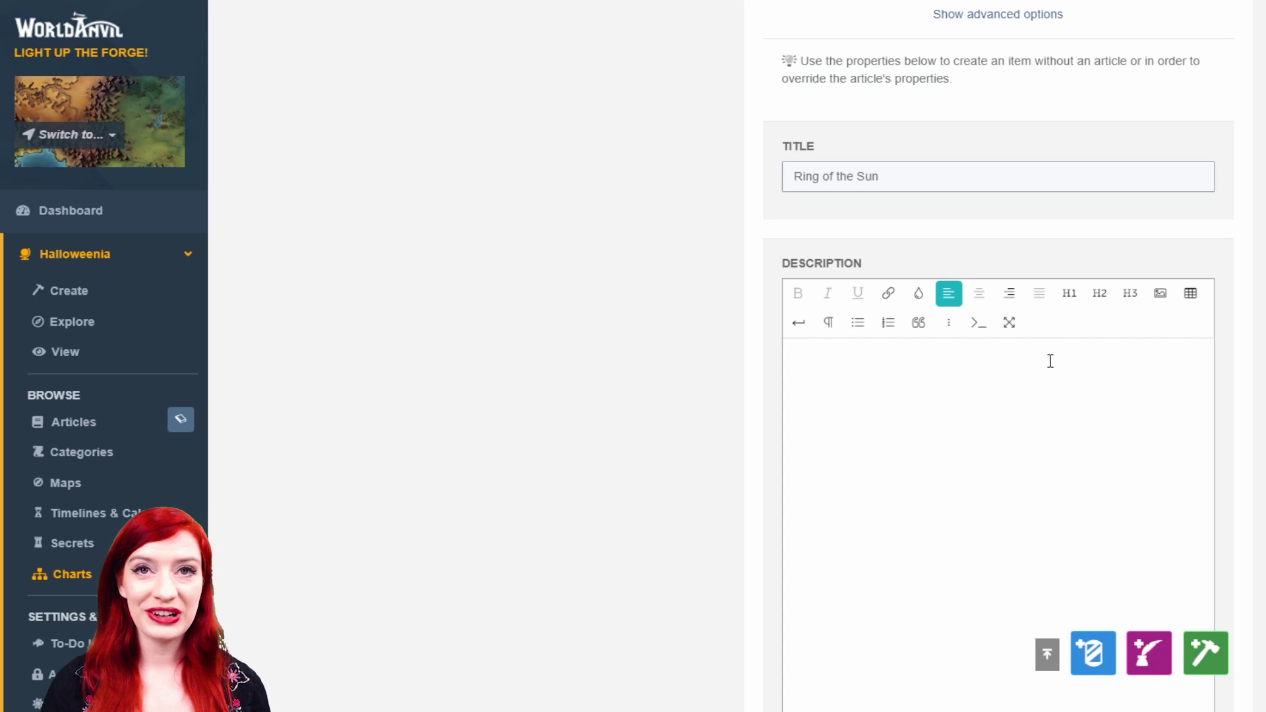
pyautogui.write('This ring')
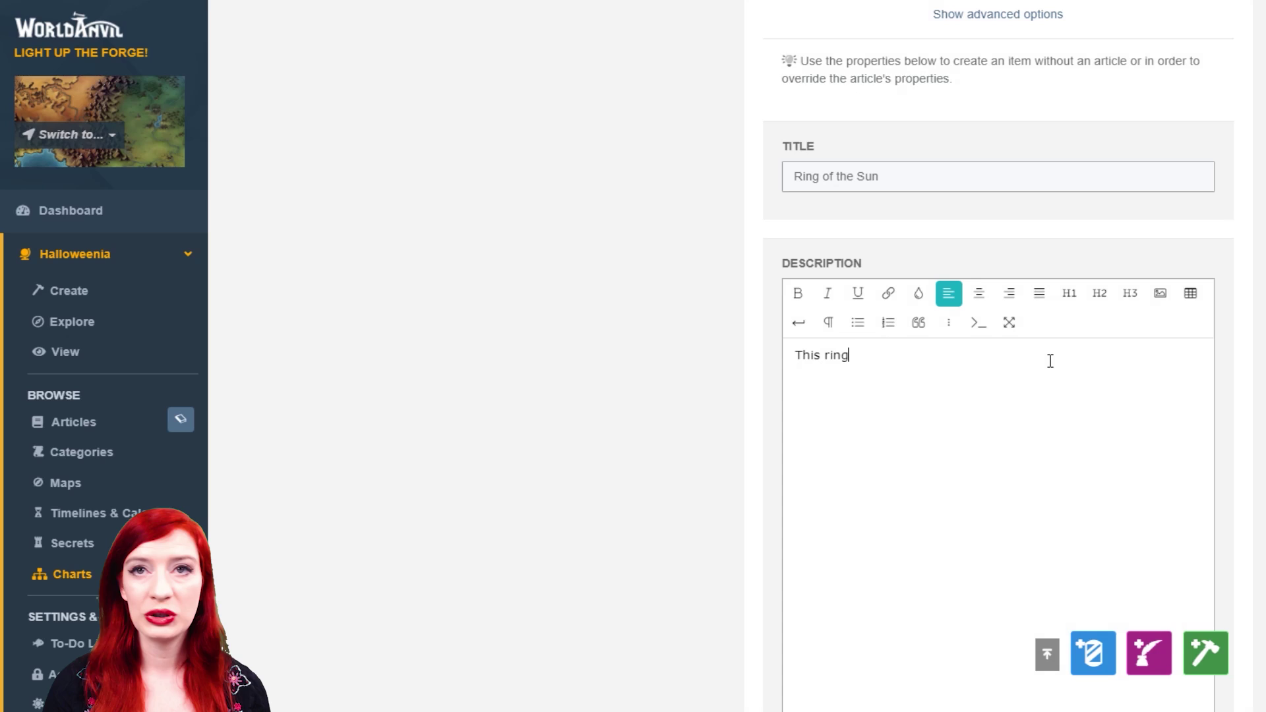
pyautogui.write(' shines with opal')
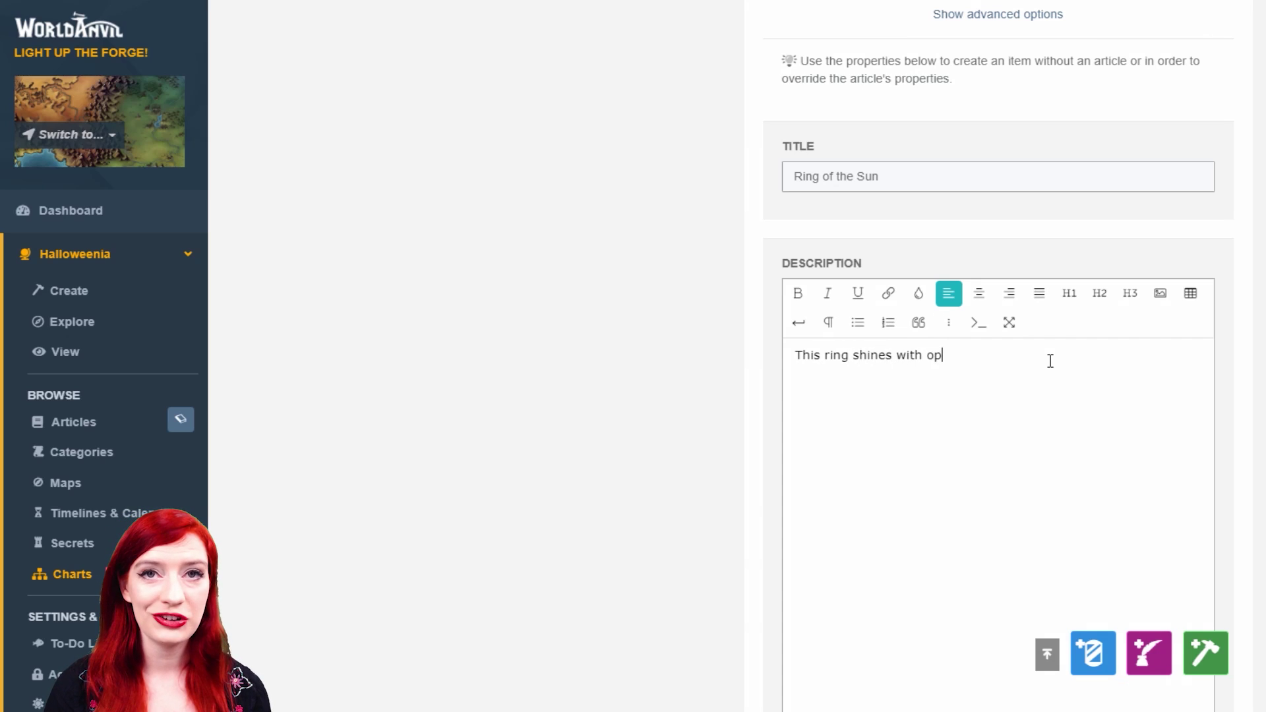
pyautogui.write('escent')
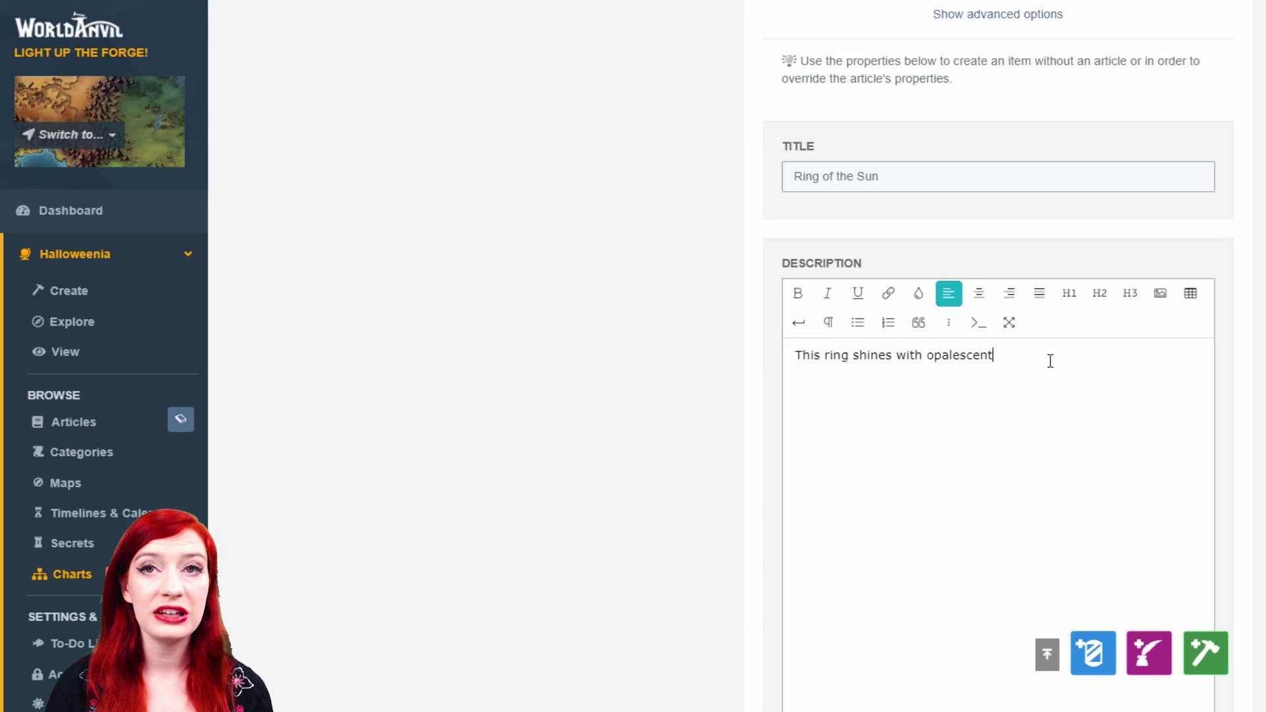
pyautogui.write(' mystery')
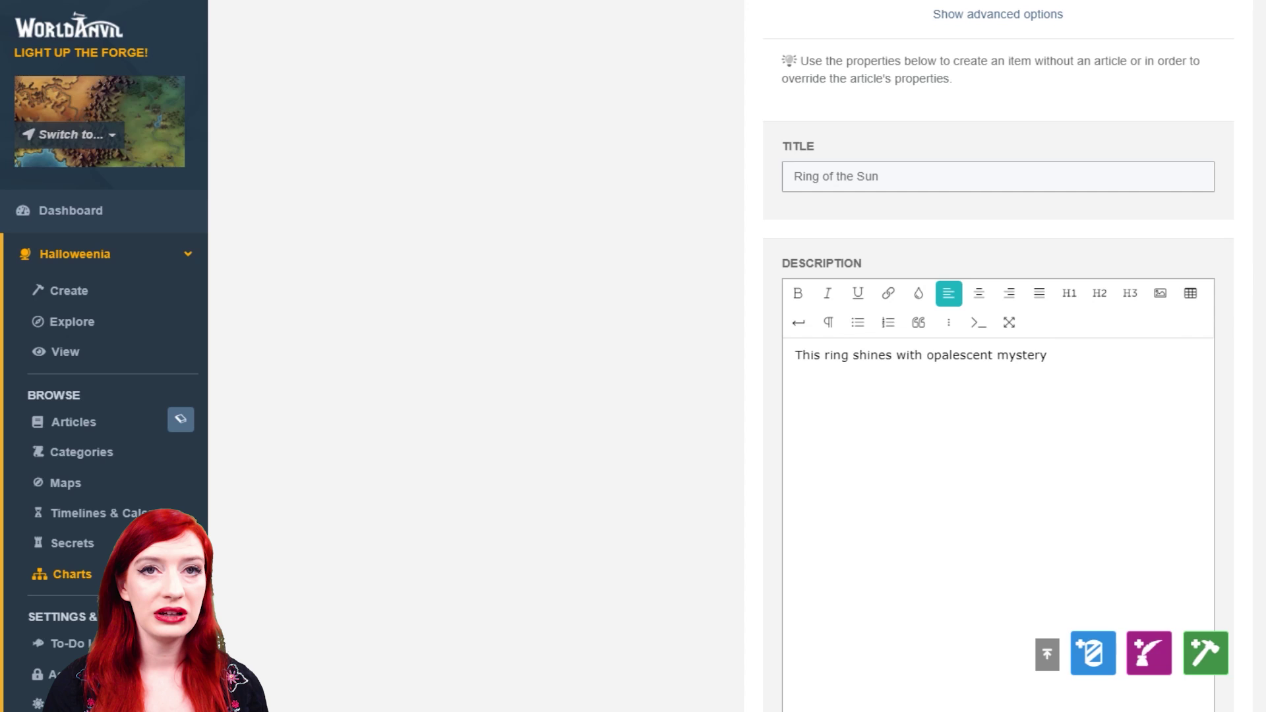
pyautogui.scroll(-1, 1255, 347)
pyautogui.scroll(-1, 1255, 347)
pyautogui.scroll(-2, 1254, 346)
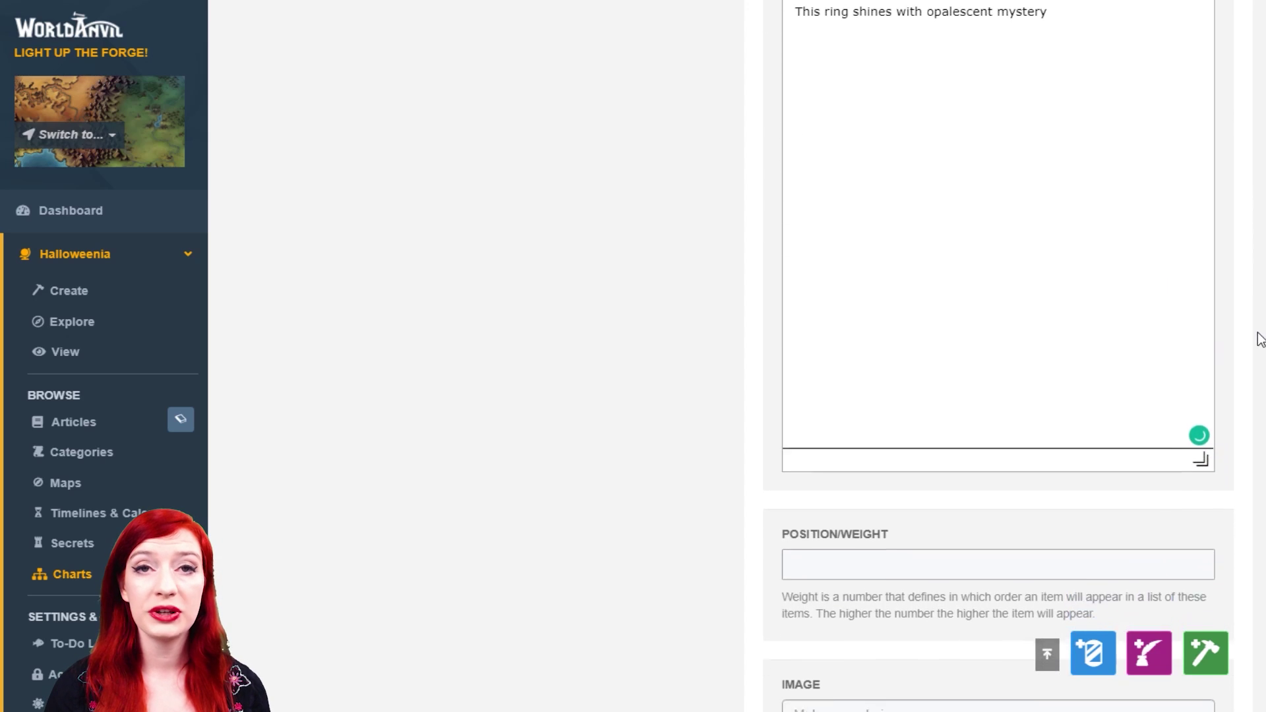
pyautogui.scroll(-1, 1254, 359)
pyautogui.scroll(-1, 1252, 366)
pyautogui.scroll(-1, 1245, 386)
pyautogui.scroll(-2, 1237, 416)
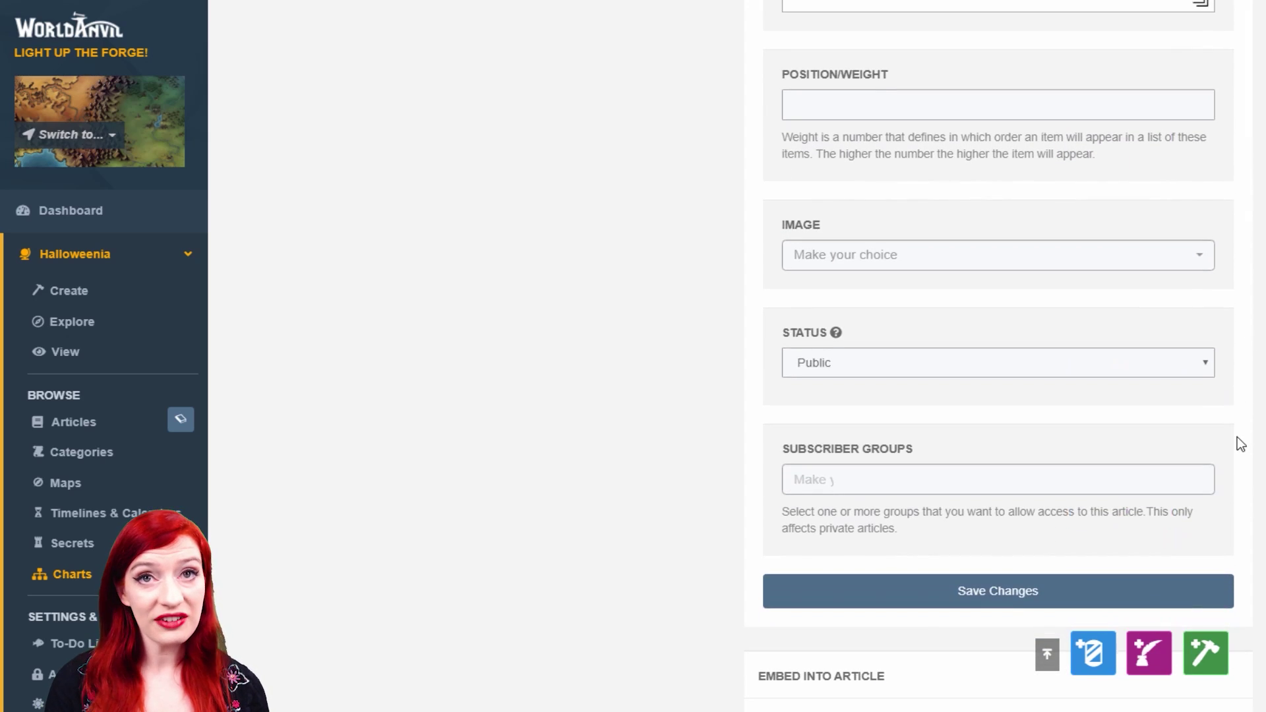
# - Choose the Ring of Firestorm cover image and bring up the quick image uploader
pyautogui.click(1190, 254)
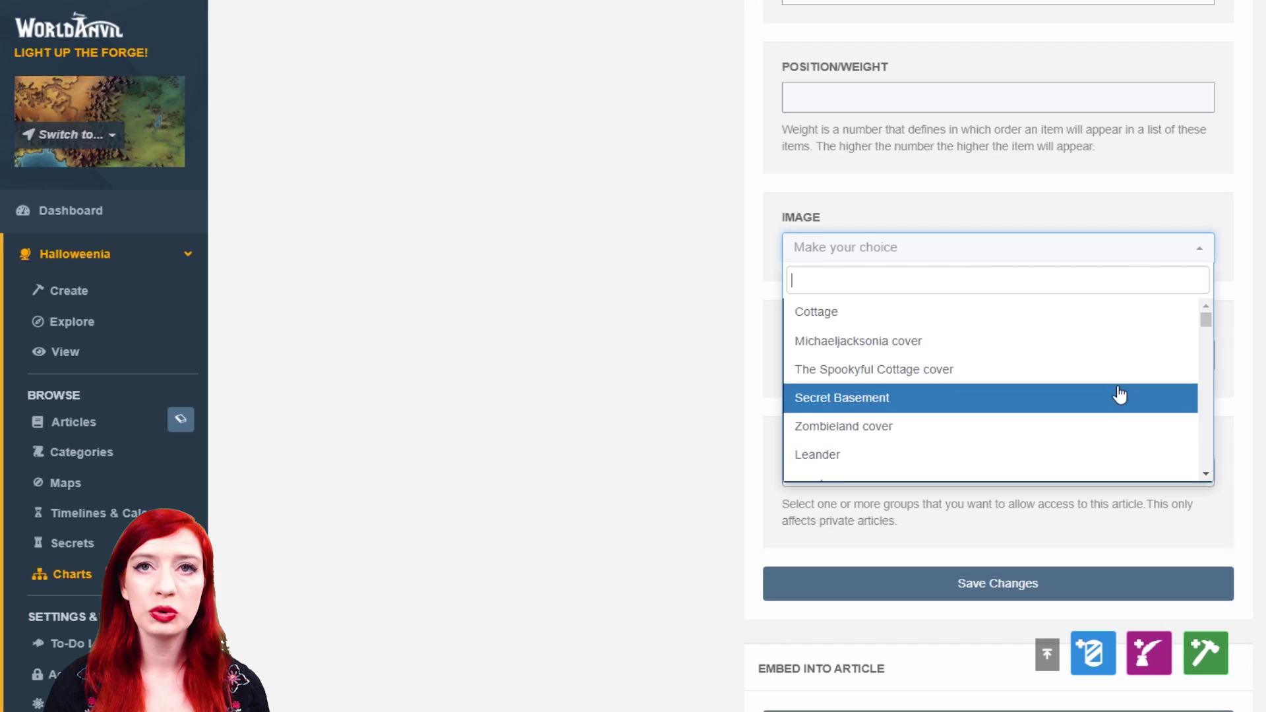
pyautogui.write('ring')
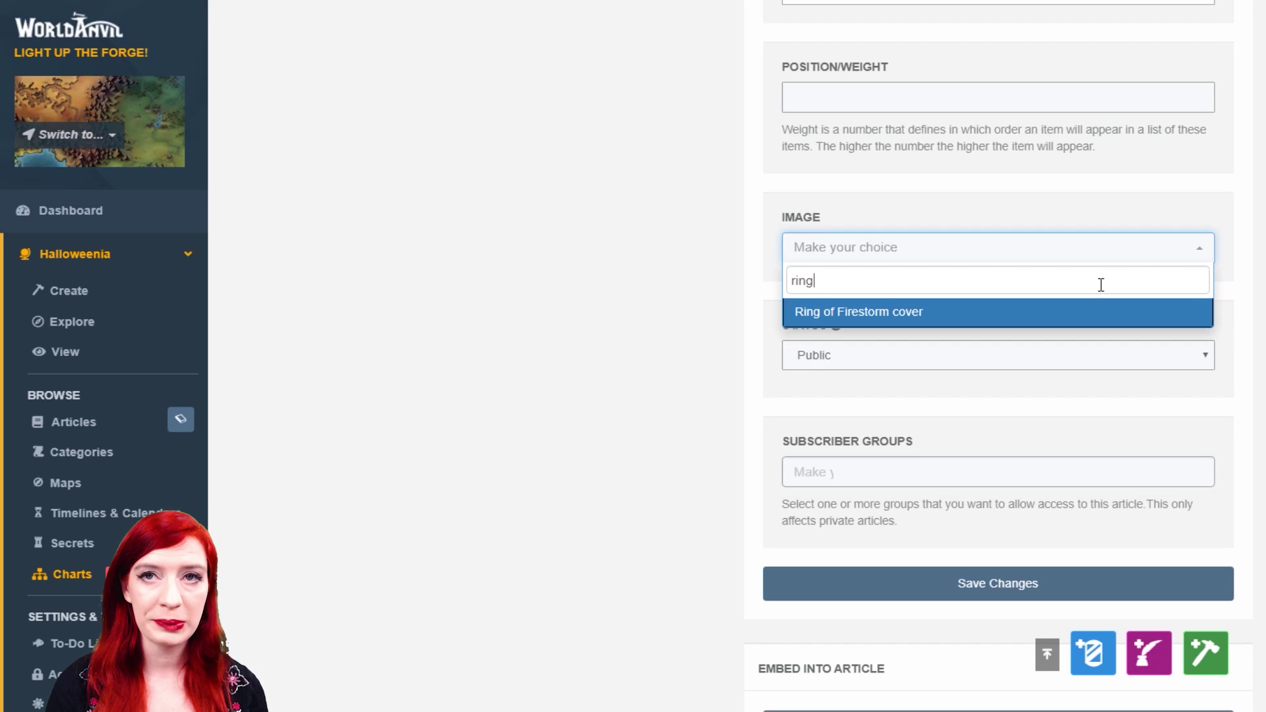
pyautogui.click(858, 320)
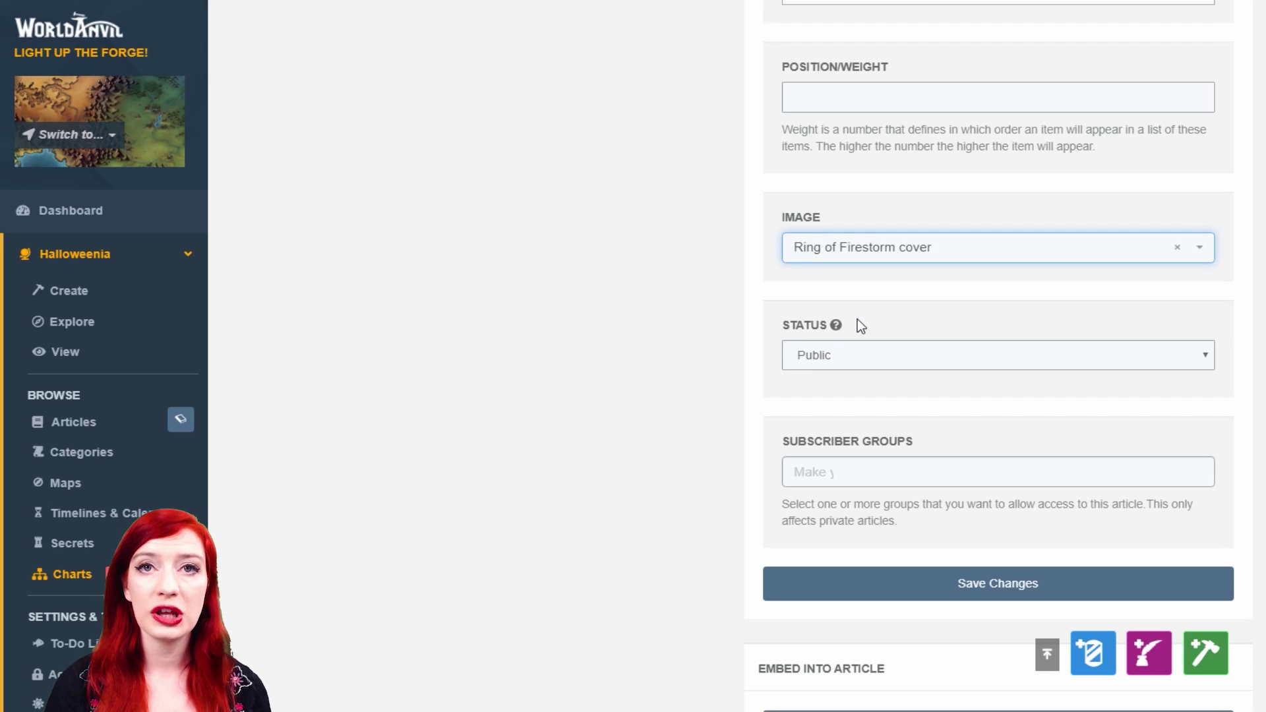
pyautogui.click(1087, 658)
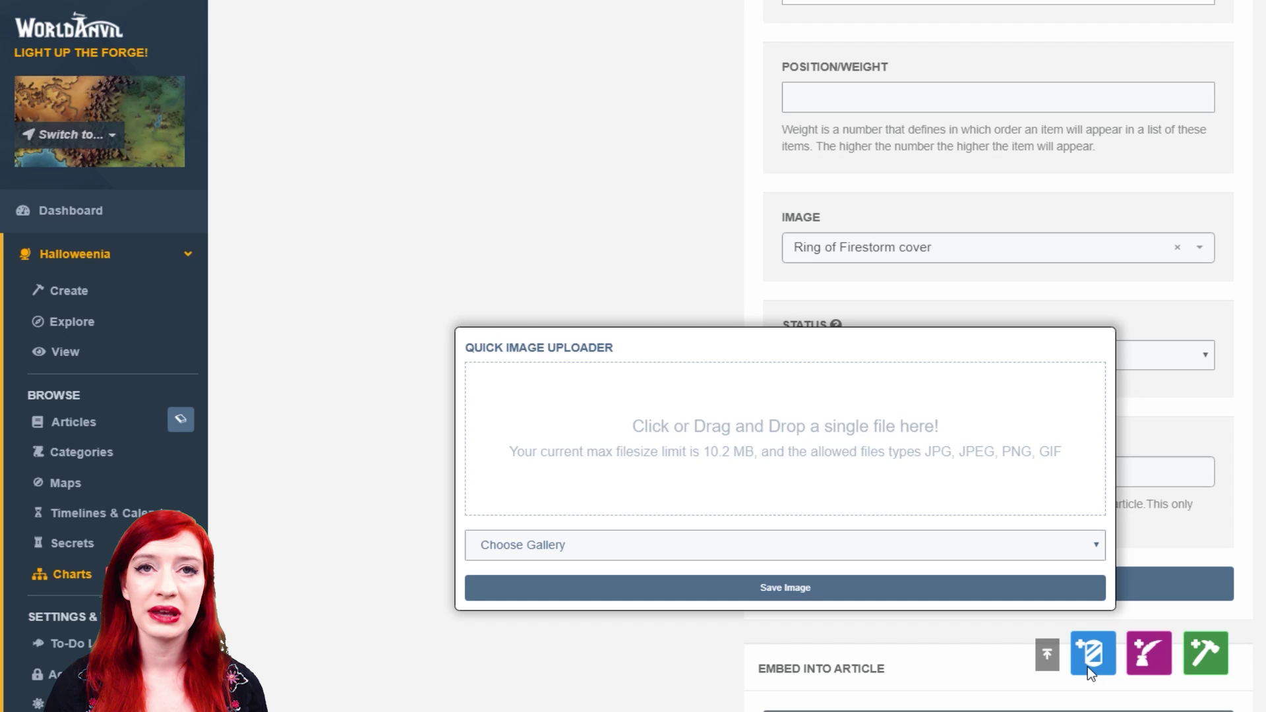
# - Dismiss the Quick Image Uploader popup via its blue icon
pyautogui.click(1087, 668)
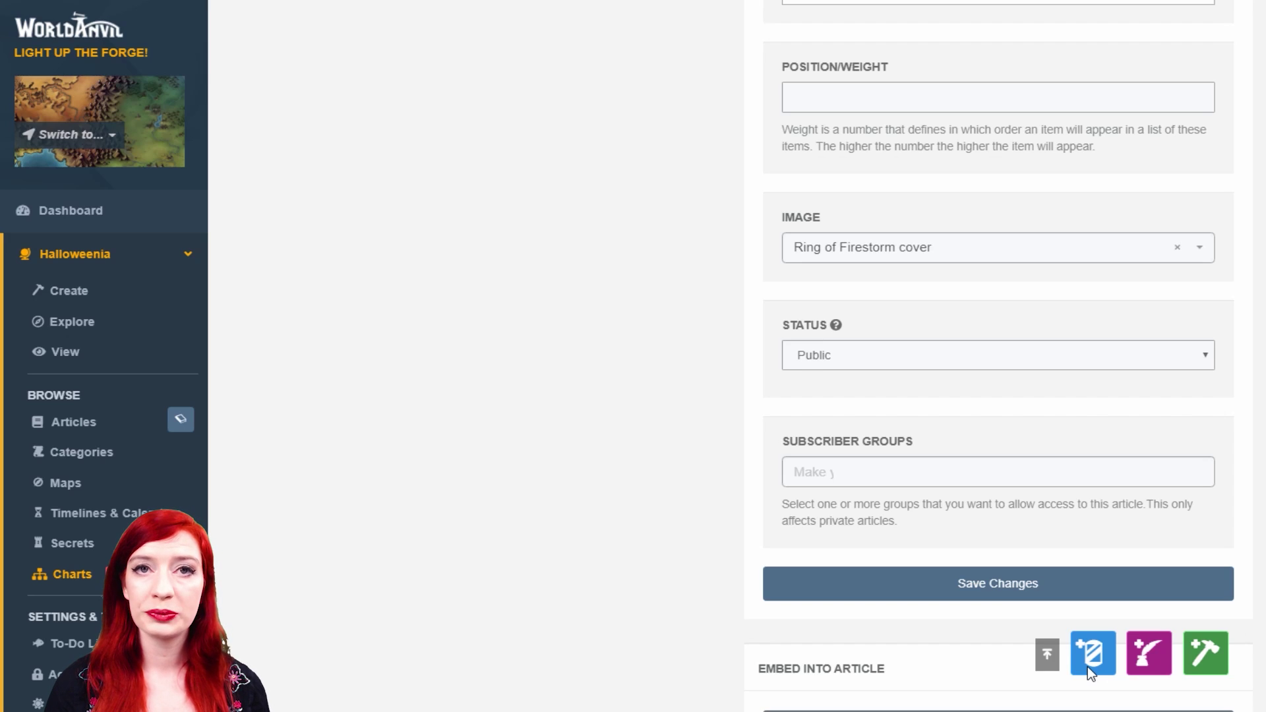
# - Set Ring of the Sun's status to Private
pyautogui.press('Down')
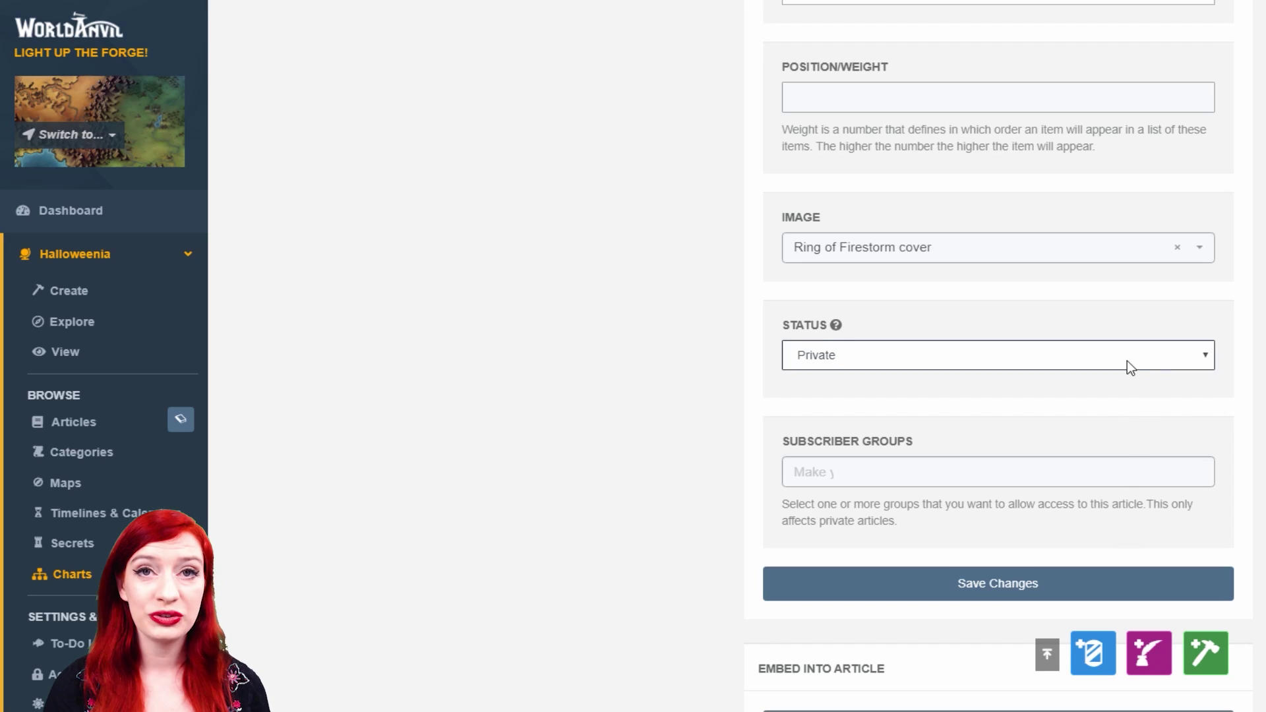
pyautogui.press('Up')
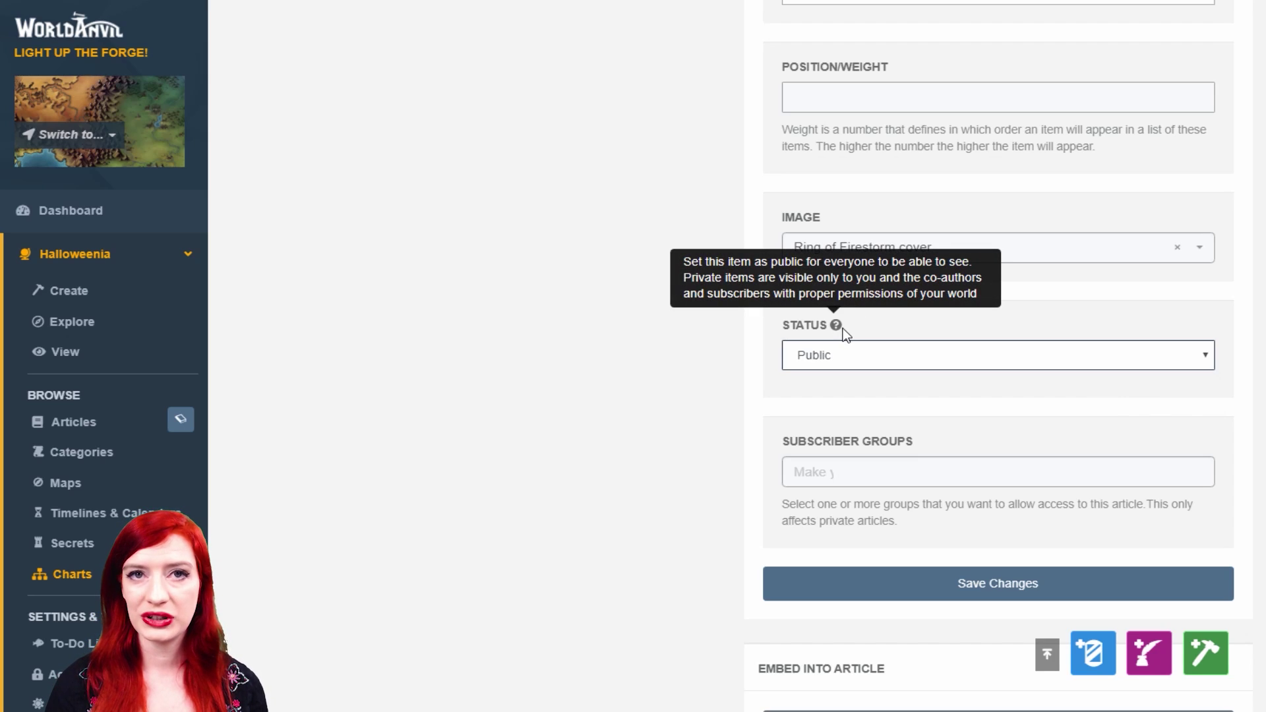
pyautogui.press('Down')
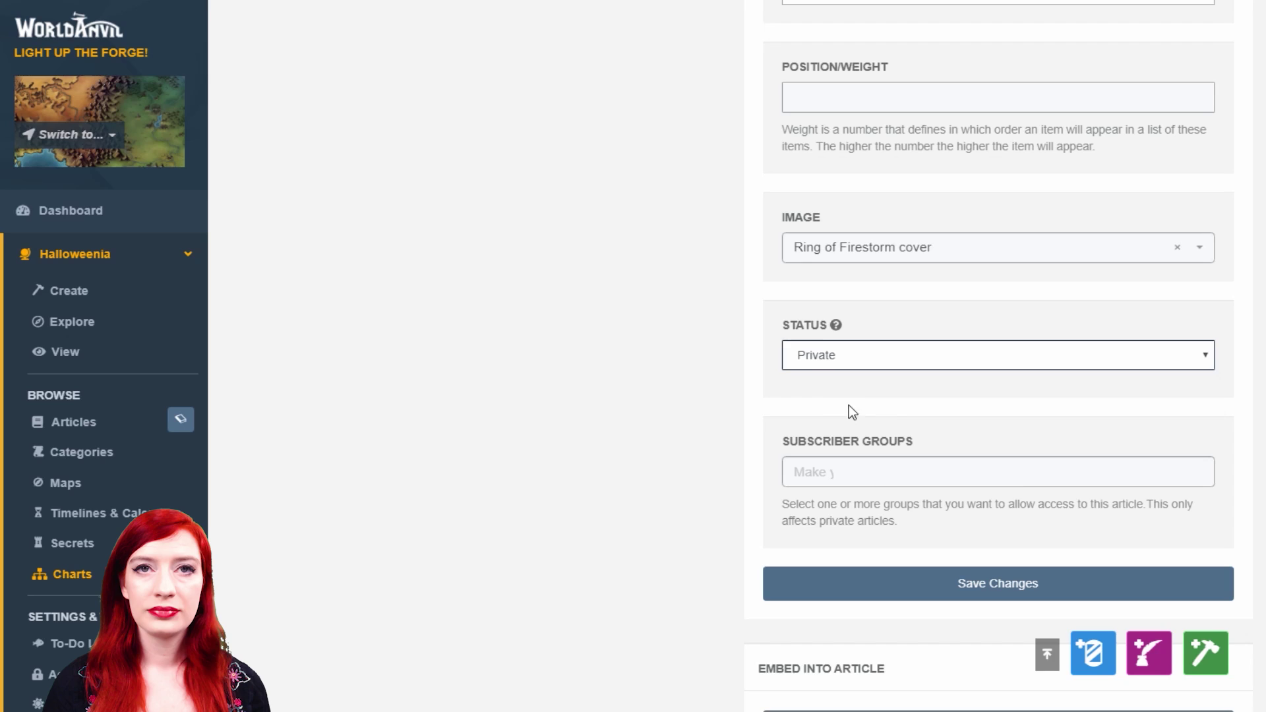
# - Give Milladamen, Party and RPG access and save the item under The Ether
pyautogui.click(948, 482)
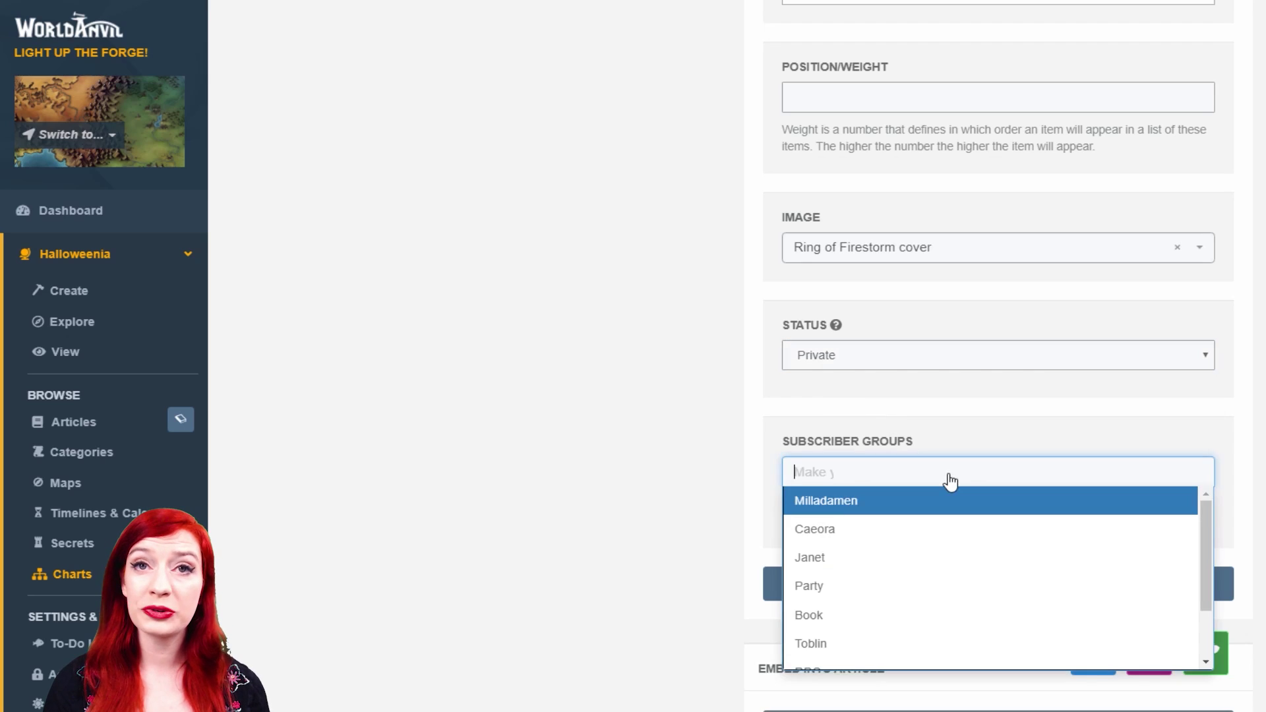
pyautogui.click(899, 507)
pyautogui.scroll(-2, 998, 356)
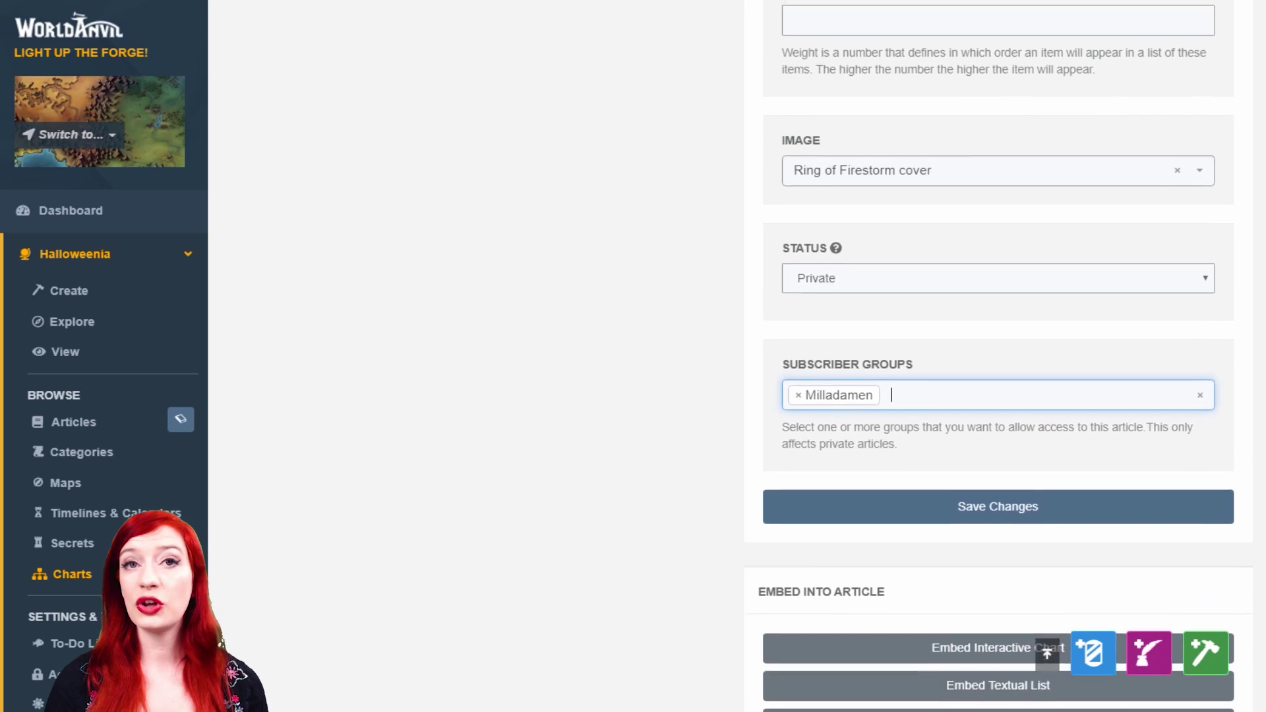
pyautogui.write('p')
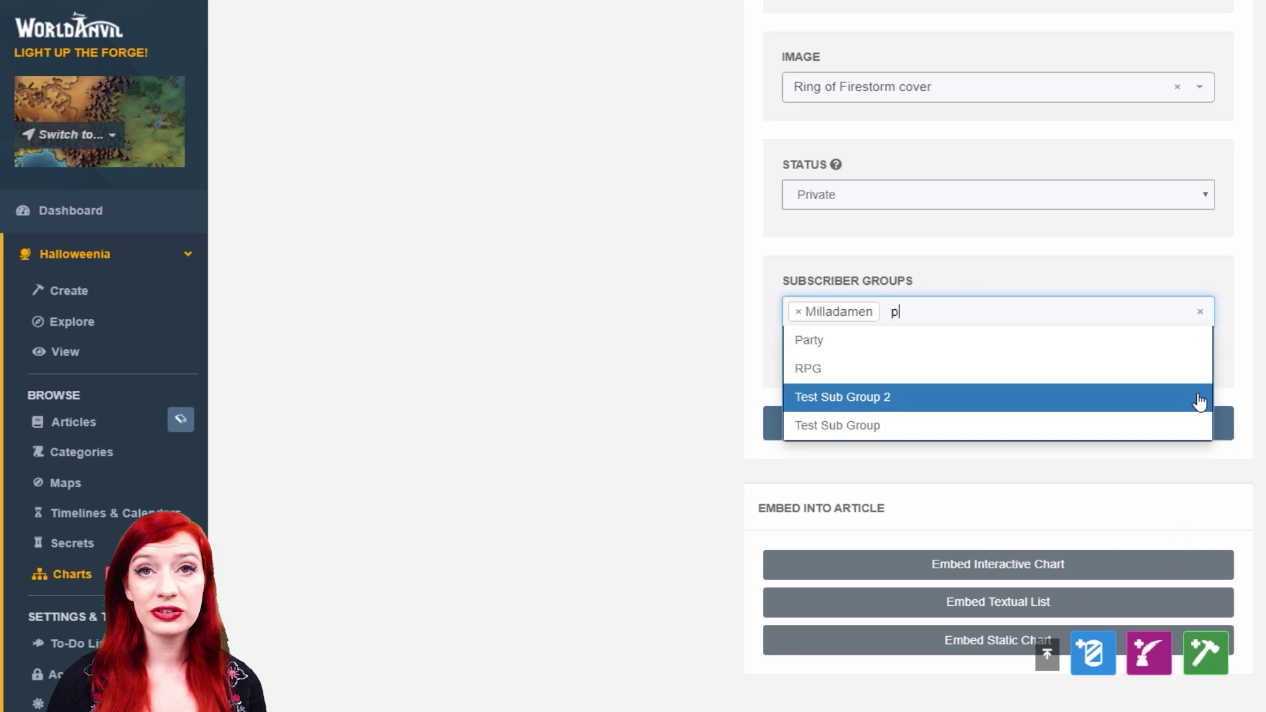
pyautogui.write('arty')
pyautogui.click(1116, 346)
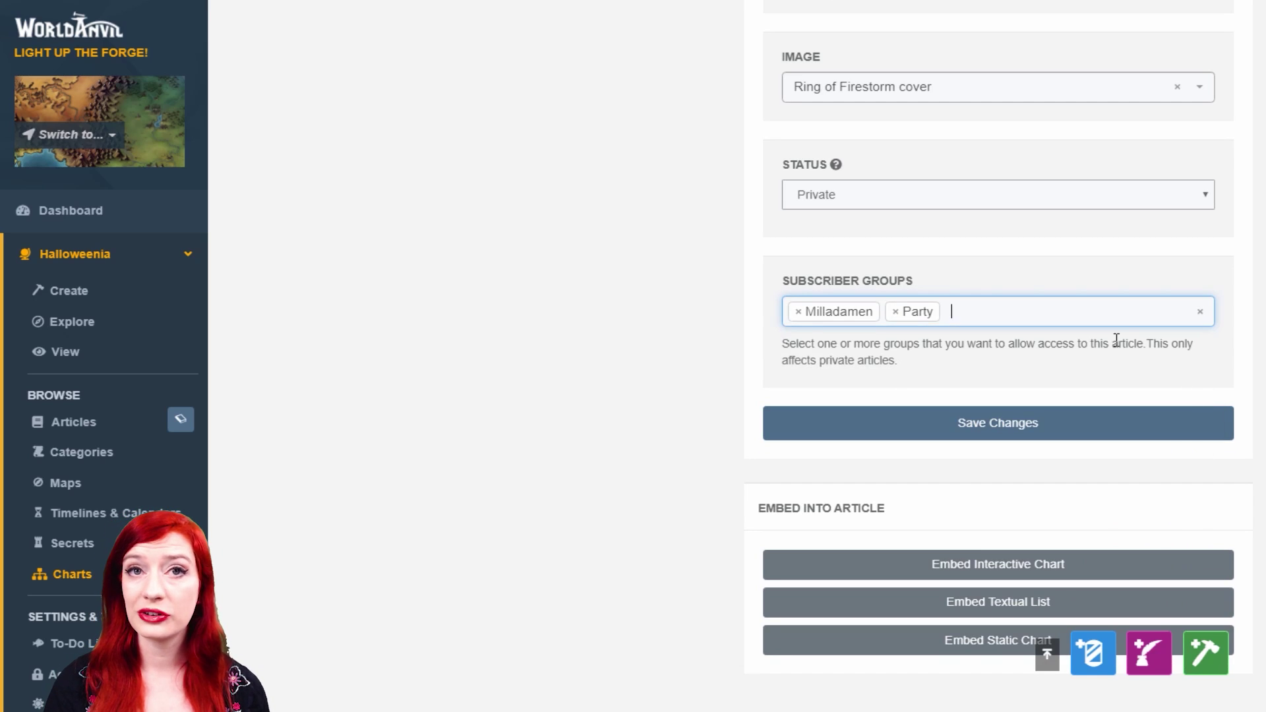
pyautogui.click(1187, 312)
pyautogui.moveTo(1210, 390); pyautogui.dragTo(1198, 454)
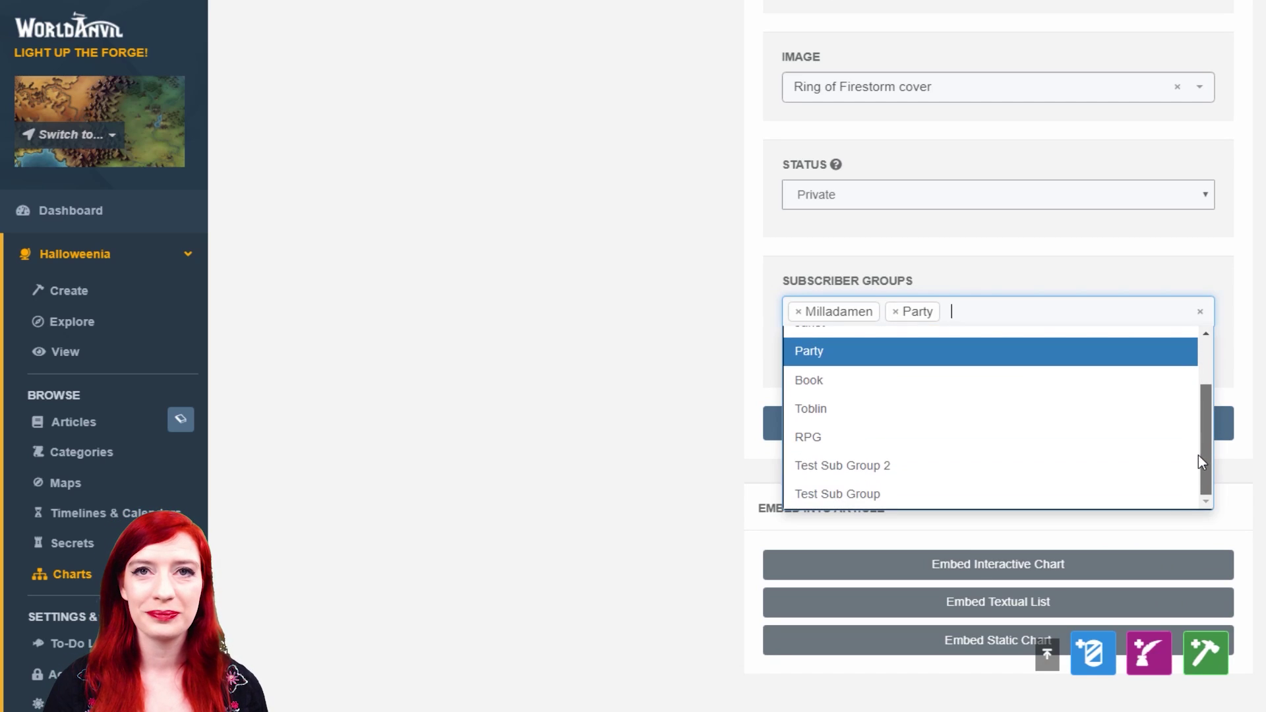
pyautogui.click(856, 441)
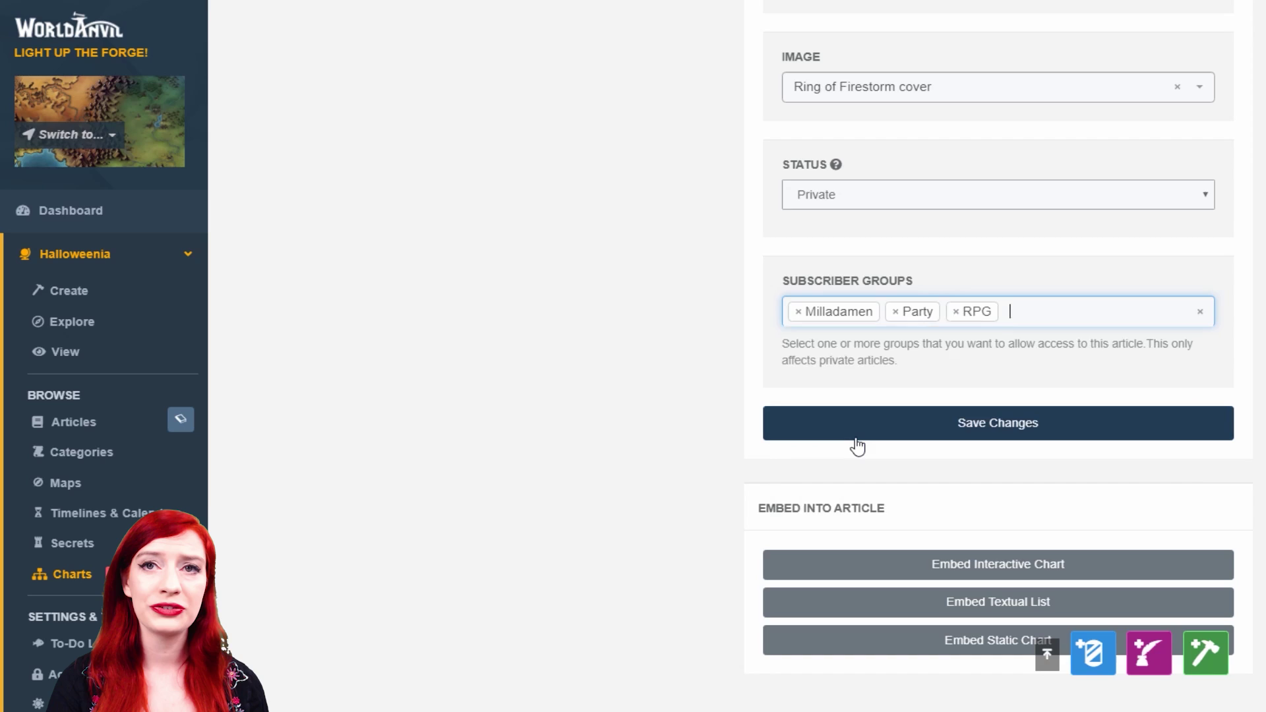
pyautogui.click(1105, 437)
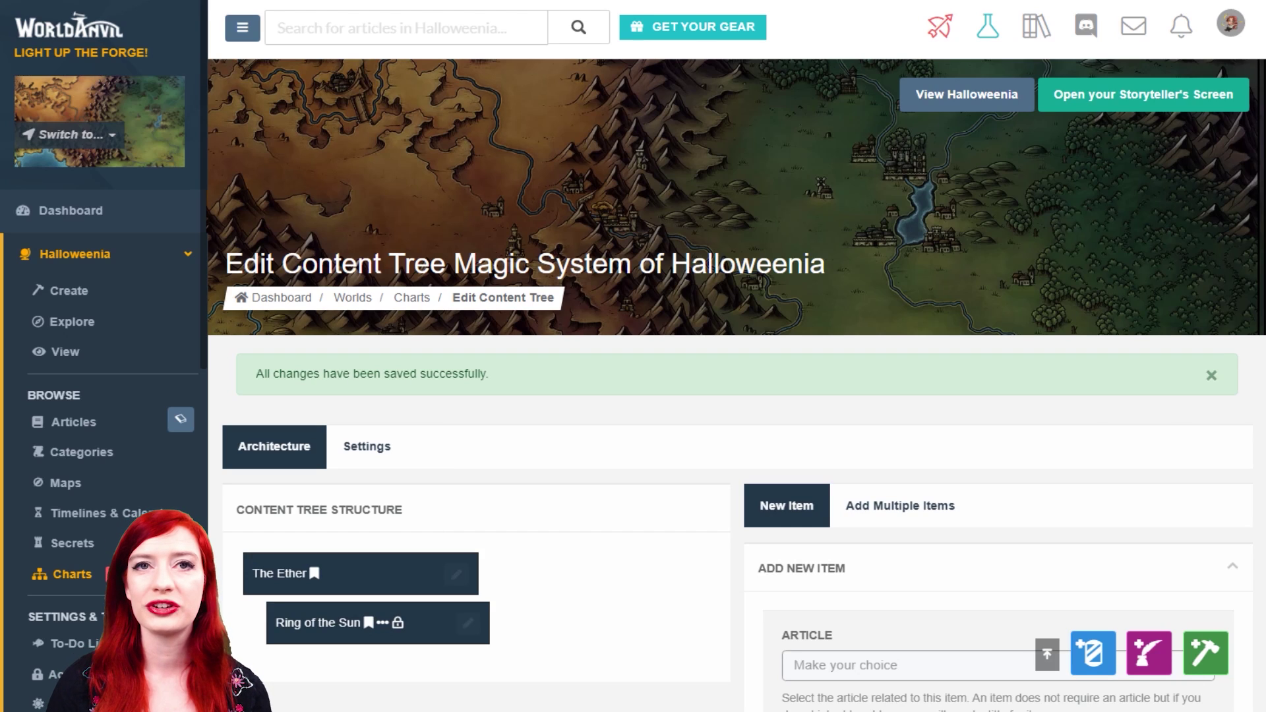
pyautogui.scroll(-7, 1030, 141)
pyautogui.scroll(-3, 1030, 142)
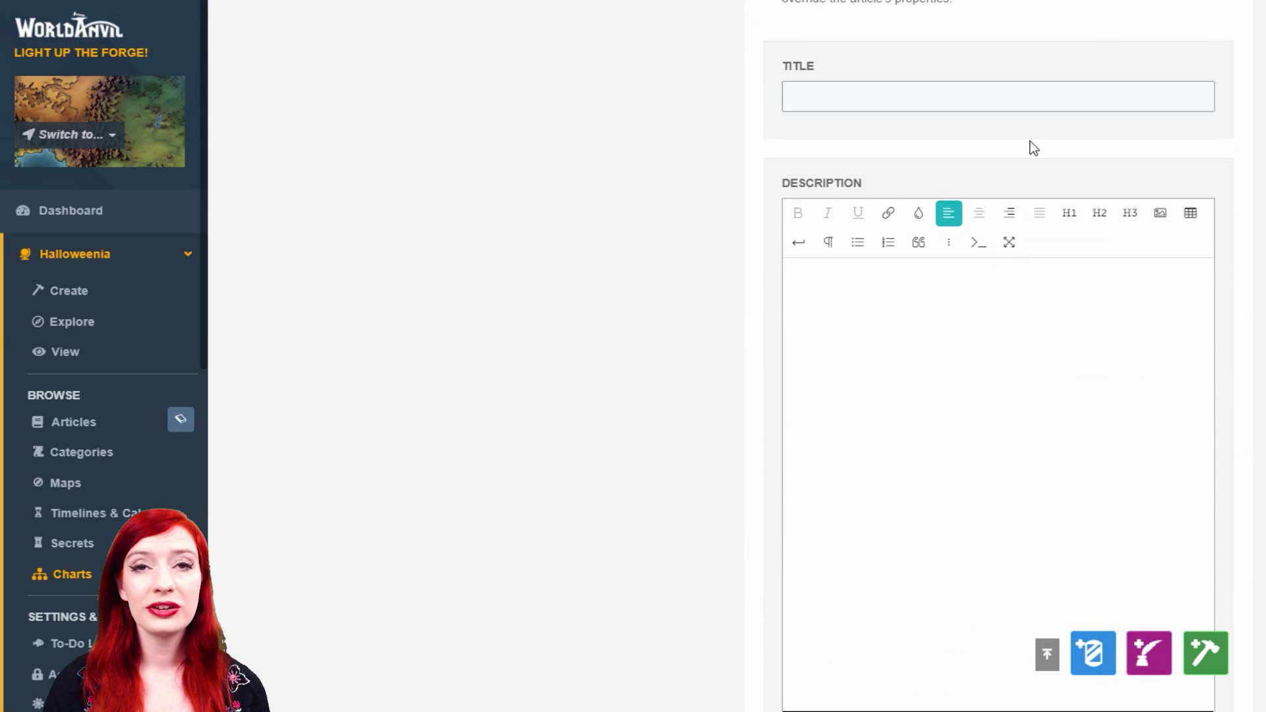
# - Add top-level item The Great Ah-ha with its pasted divine-source description and save
pyautogui.click(1036, 99)
pyautogui.write('he Great Ah-ha')
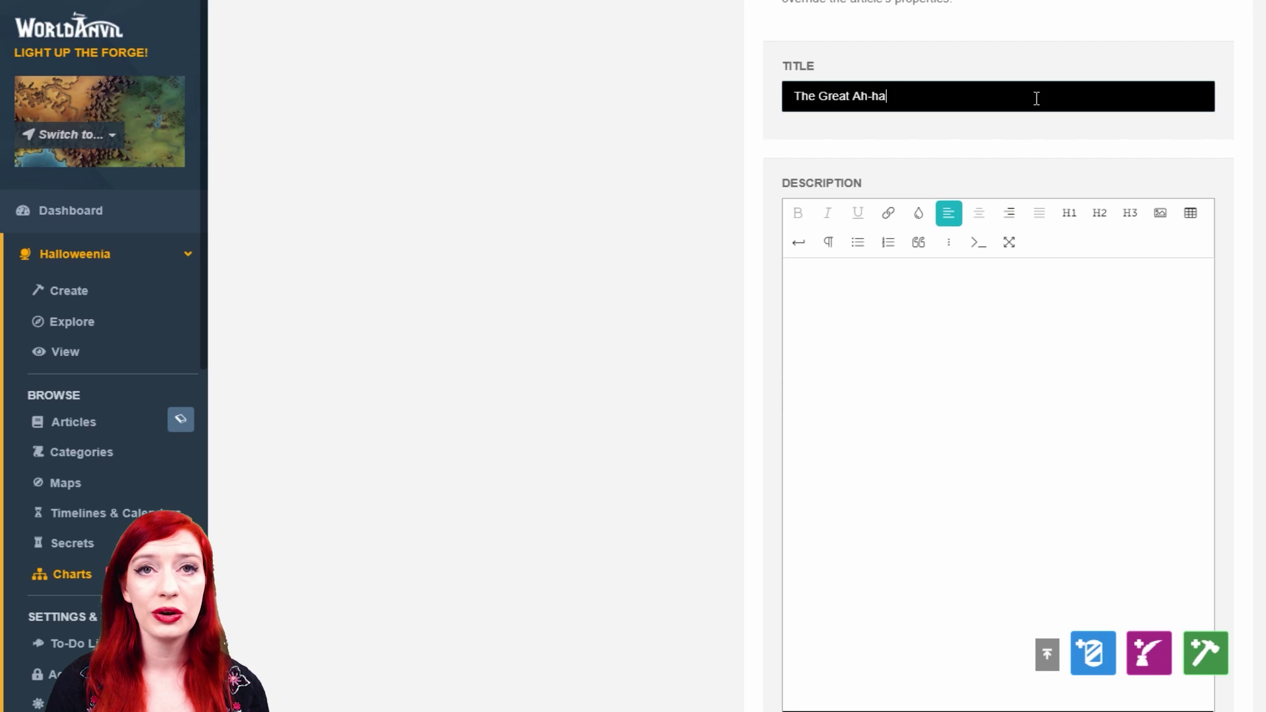
pyautogui.click(1002, 283)
pyautogui.write('Divine source of the Ether and God of Halloweenia')
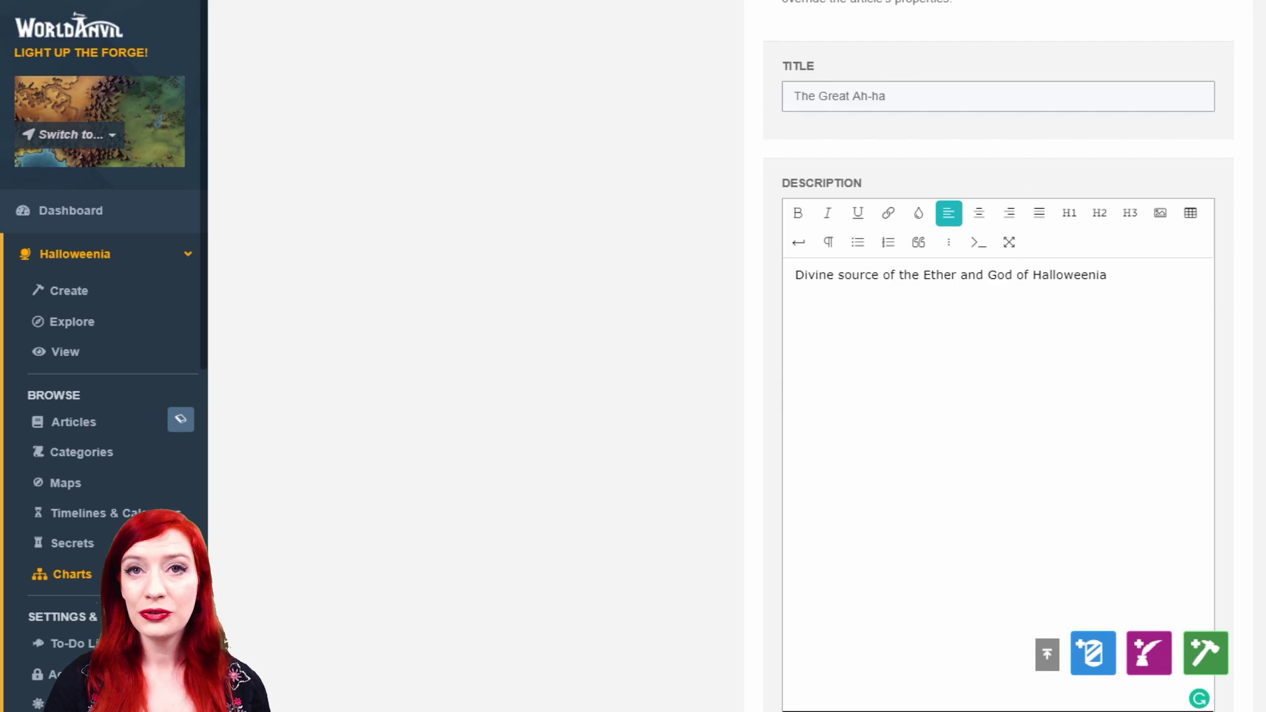
pyautogui.scroll(-5, 997, 395)
pyautogui.scroll(-5, 998, 396)
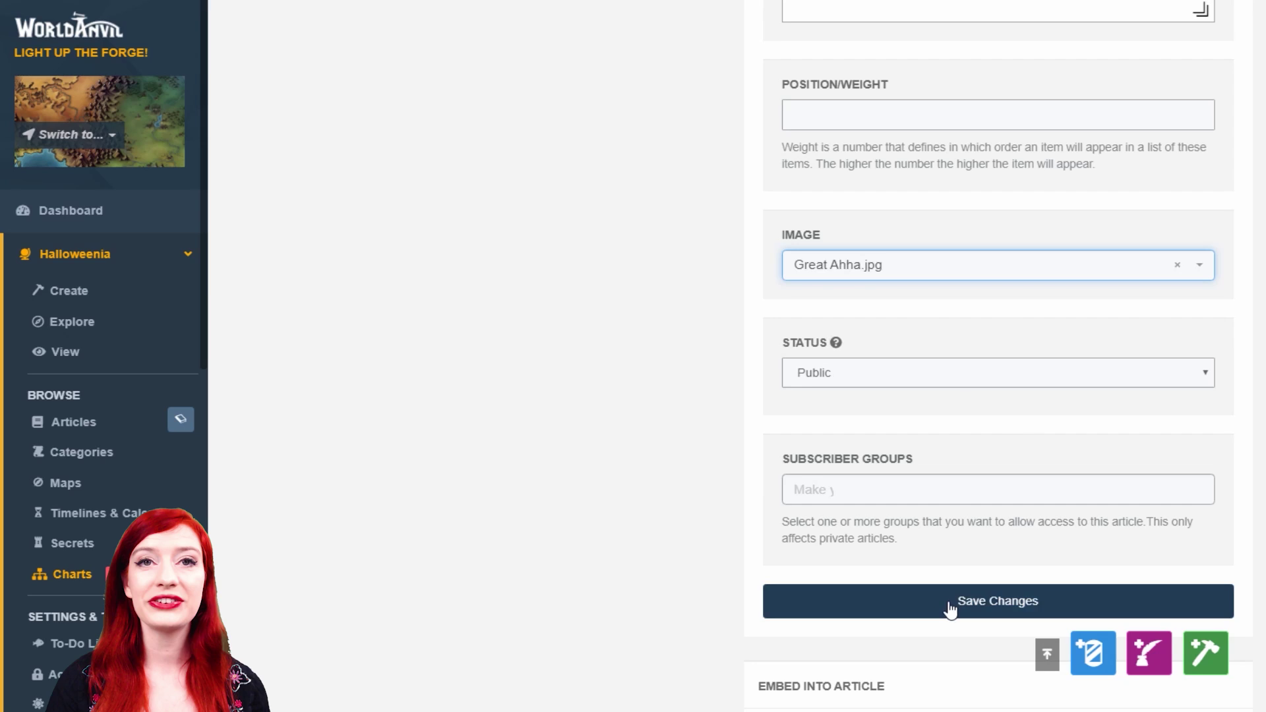
pyautogui.click(947, 601)
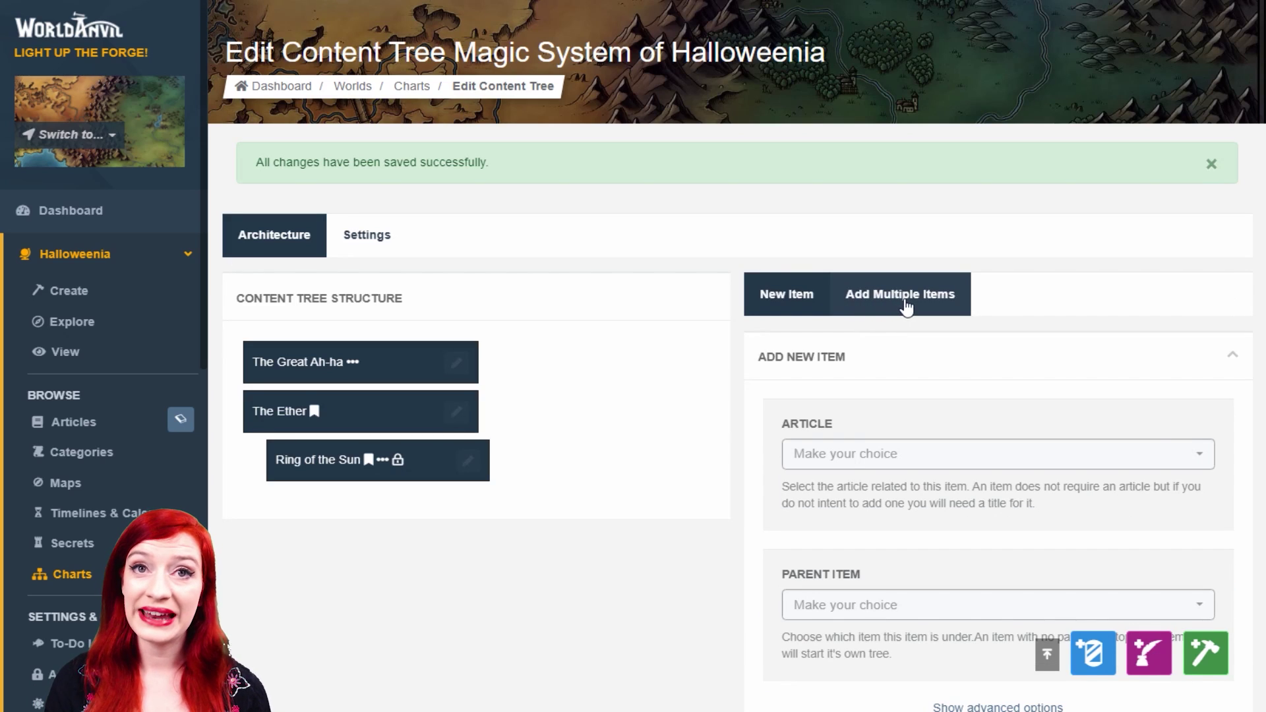
# - Bulk-add all #MagicSchool-tagged articles from the Add Multiple Items tab
pyautogui.click(902, 297)
pyautogui.scroll(-1, 1110, 320)
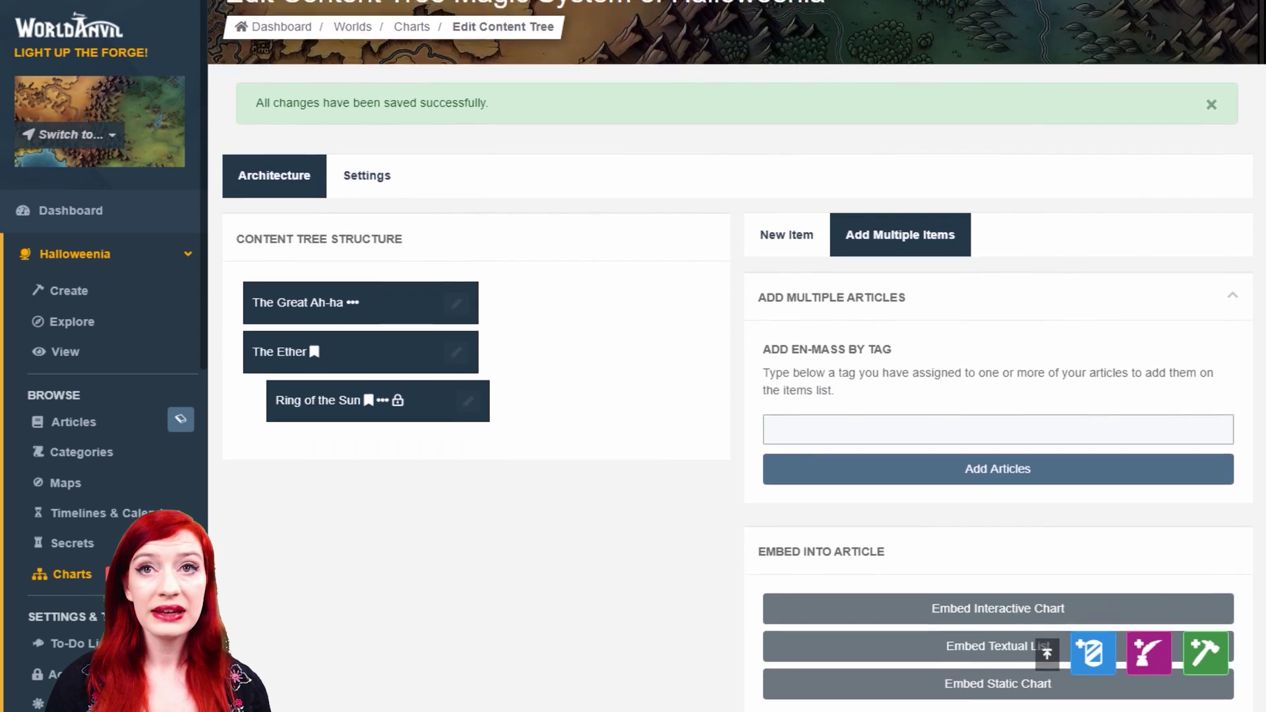
pyautogui.click(1085, 400)
pyautogui.write('#Magic')
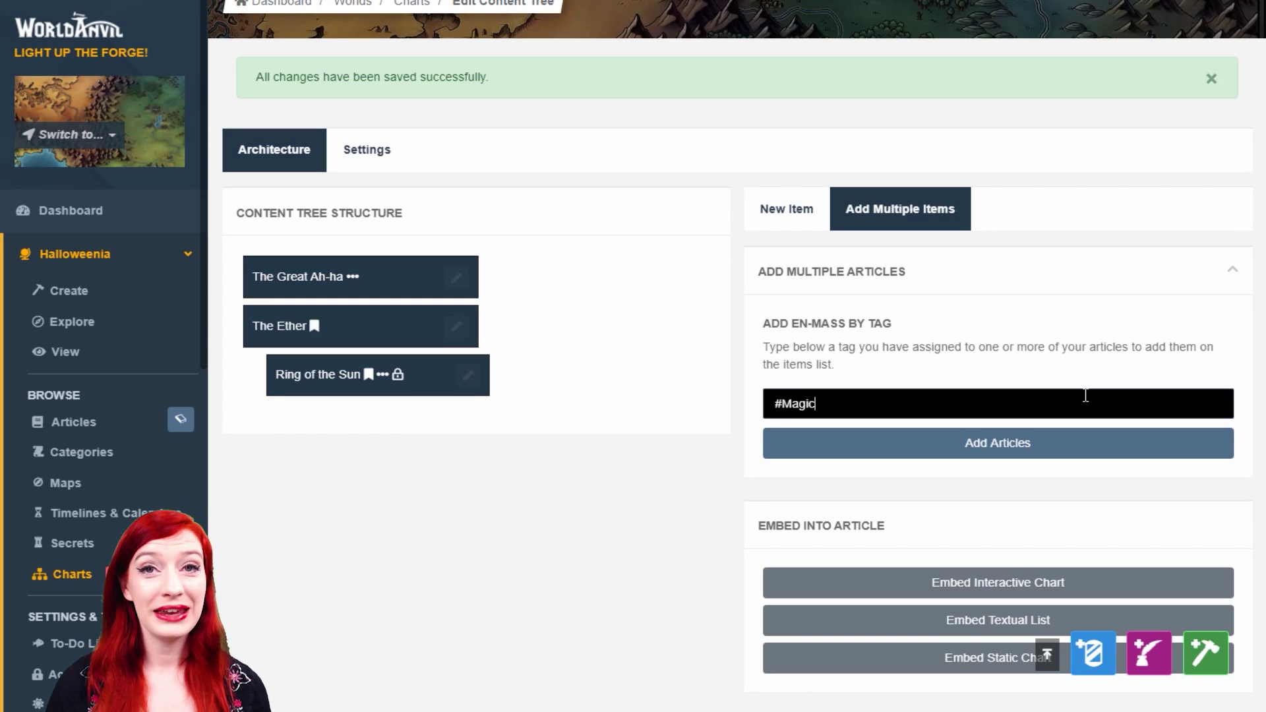
pyautogui.write('School')
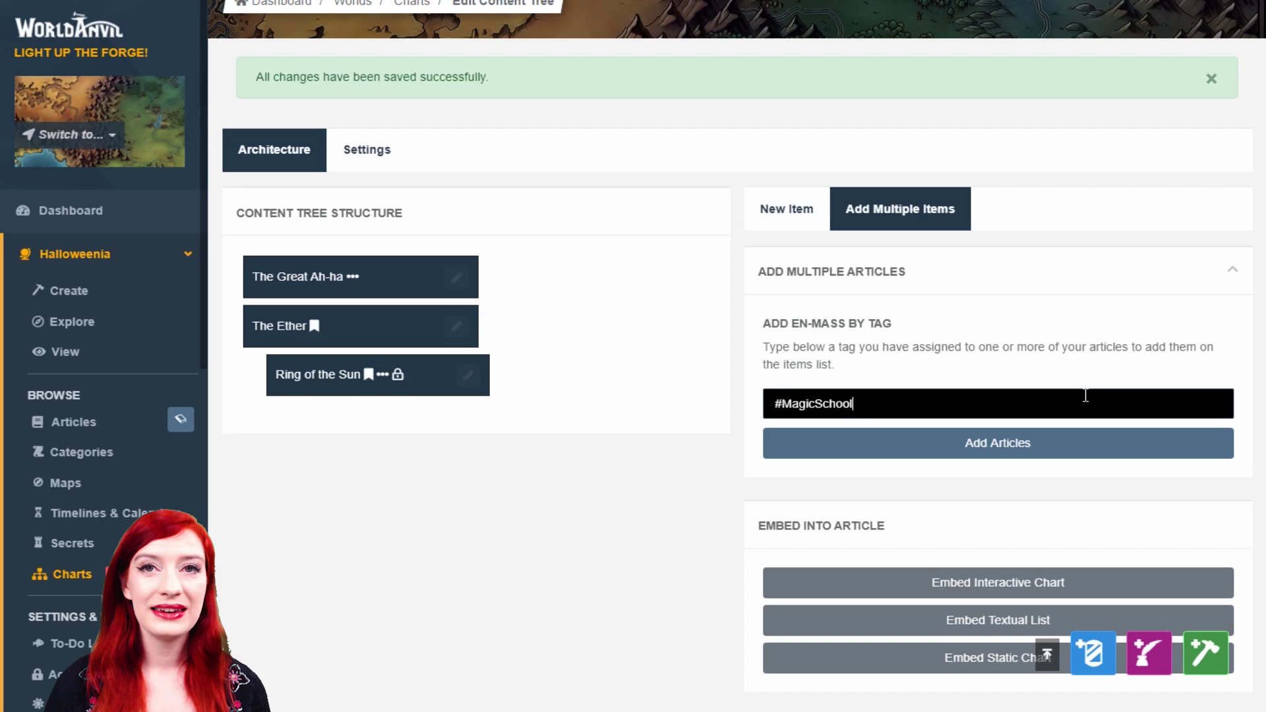
pyautogui.click(1019, 445)
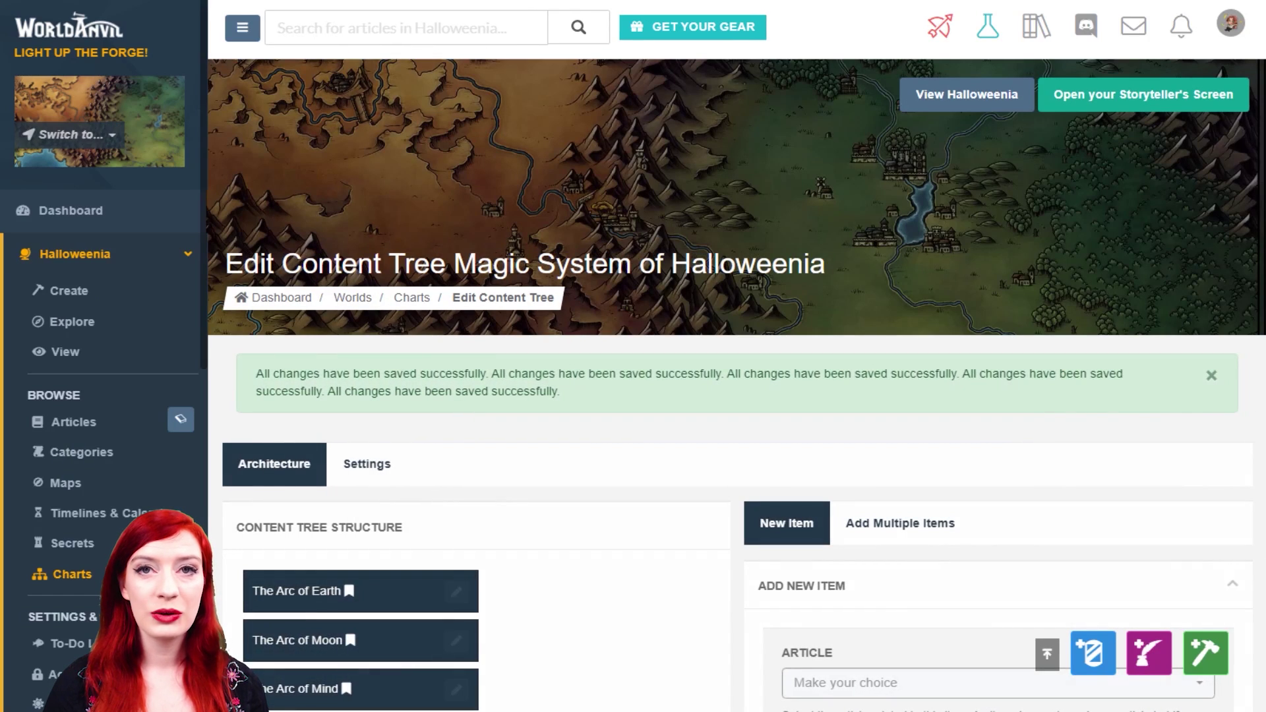
pyautogui.scroll(-4, 344, 307)
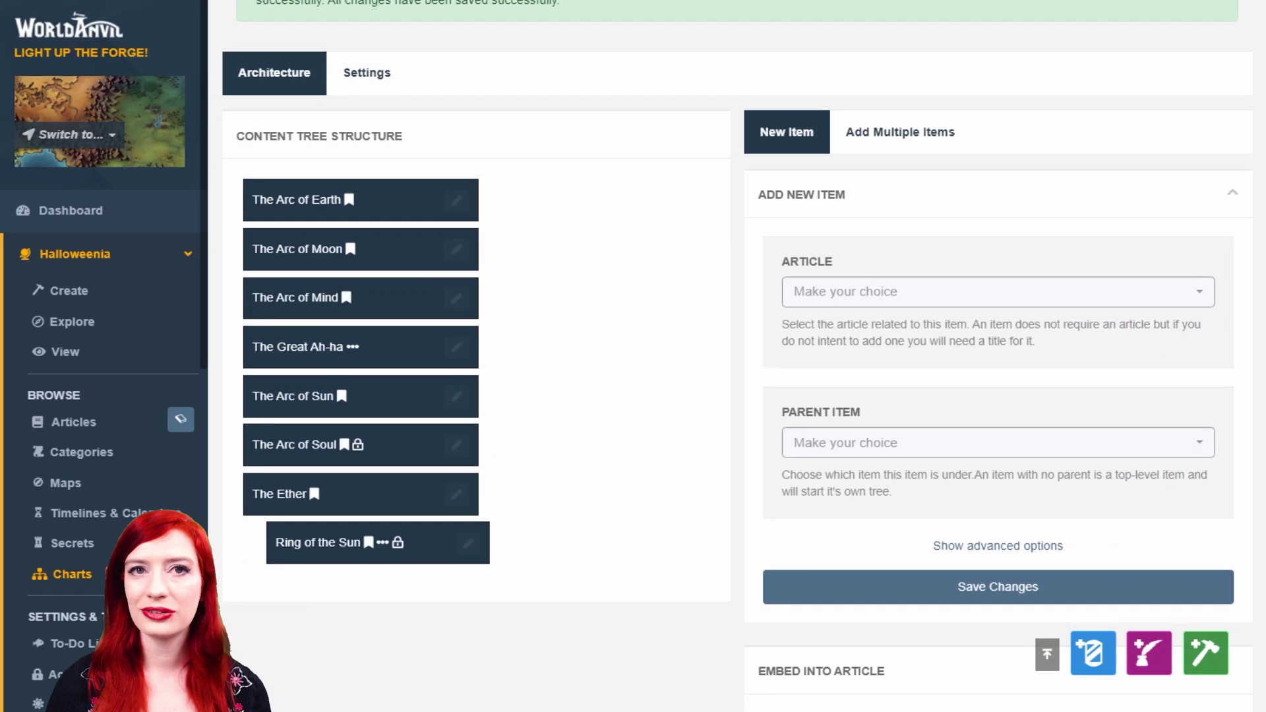
# - Drag The Ether under The Great Ah-ha, the Arcs under The Ether, and Ring of the Sun under Sun
pyautogui.moveTo(312, 493); pyautogui.dragTo(345, 378)
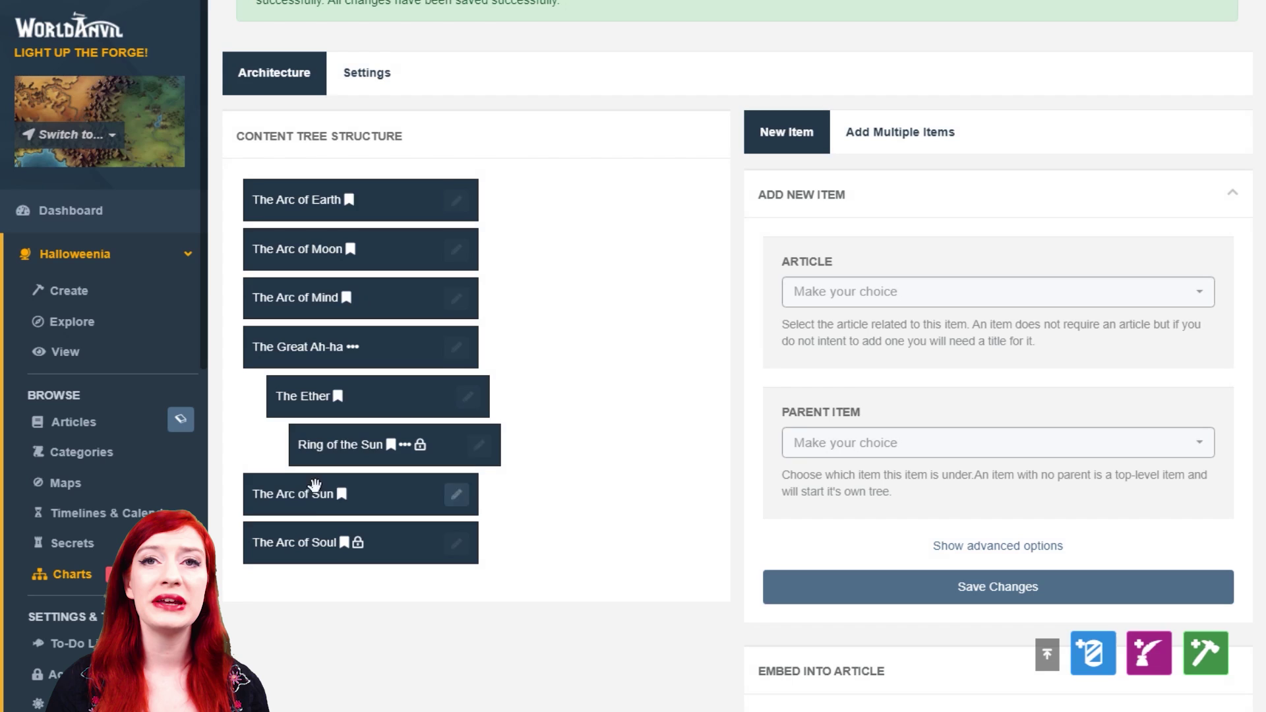
pyautogui.moveTo(314, 493); pyautogui.dragTo(321, 382)
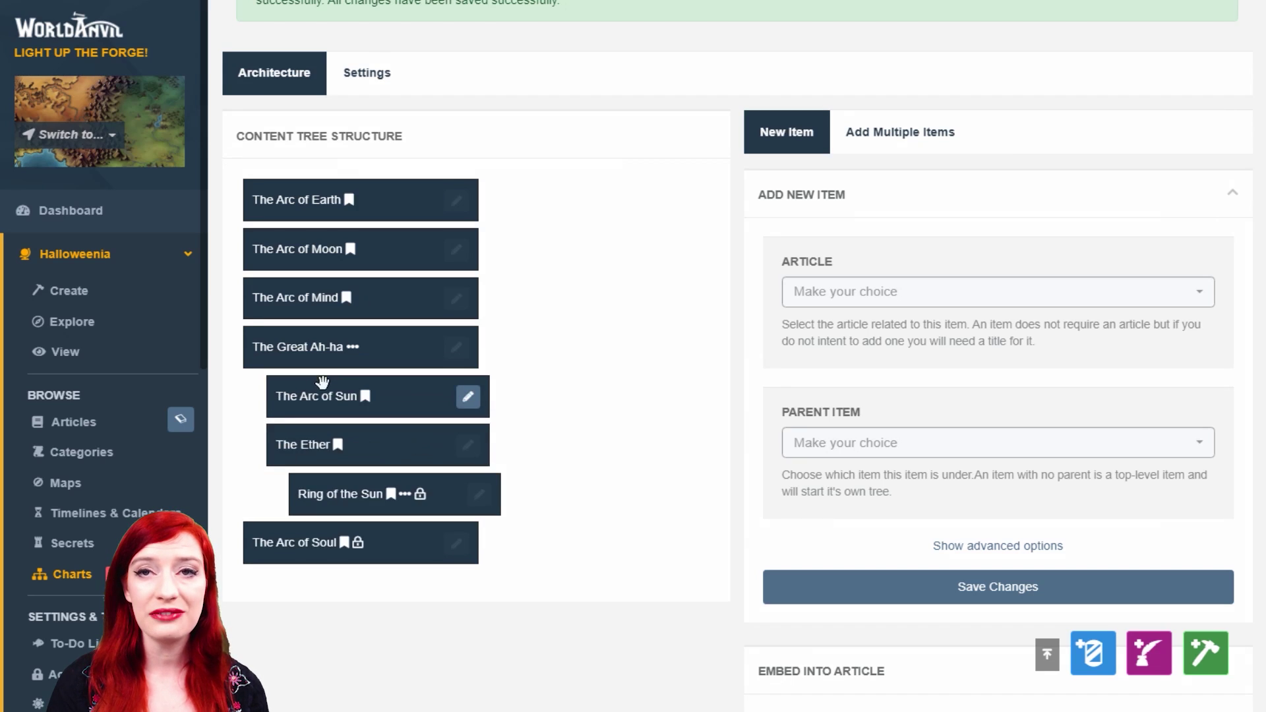
pyautogui.moveTo(337, 200)
pyautogui.mouseDown()
pyautogui.moveTo(333, 381)
pyautogui.moveTo(329, 314)
pyautogui.moveTo(303, 390)
pyautogui.moveTo(280, 242)
pyautogui.mouseUp()
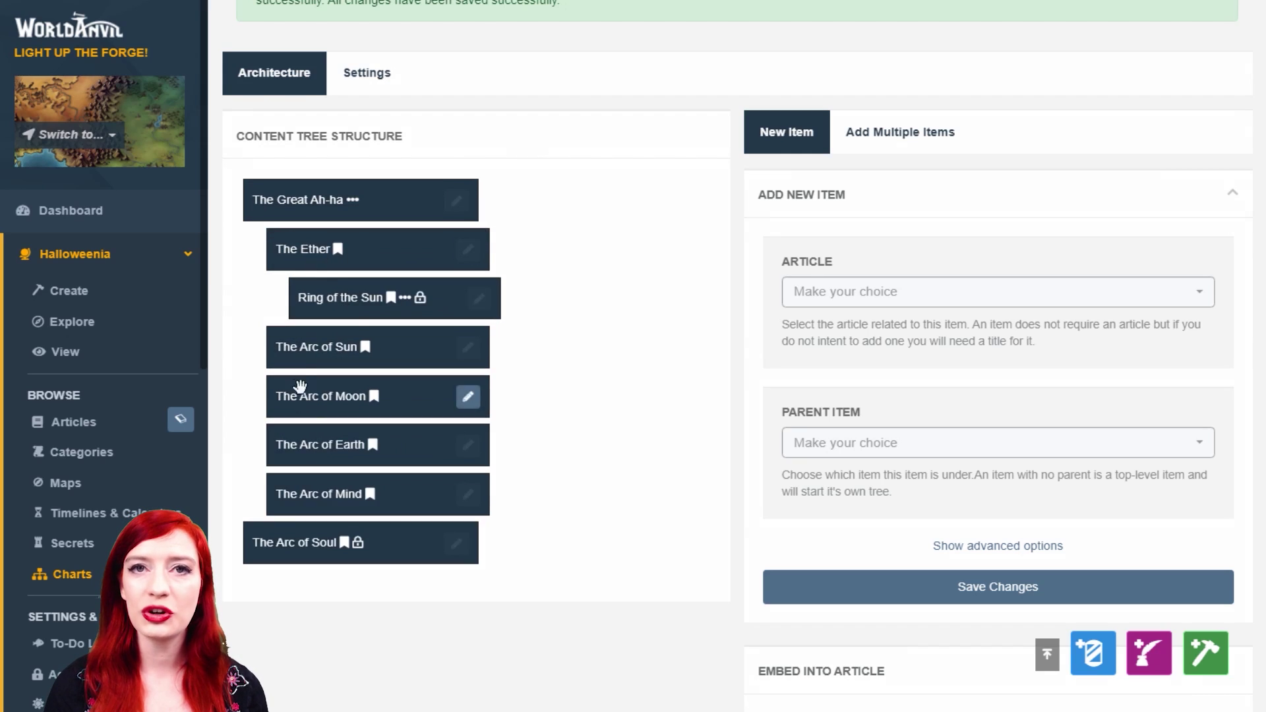
pyautogui.moveTo(329, 346); pyautogui.dragTo(334, 281)
pyautogui.moveTo(326, 349); pyautogui.dragTo(349, 350)
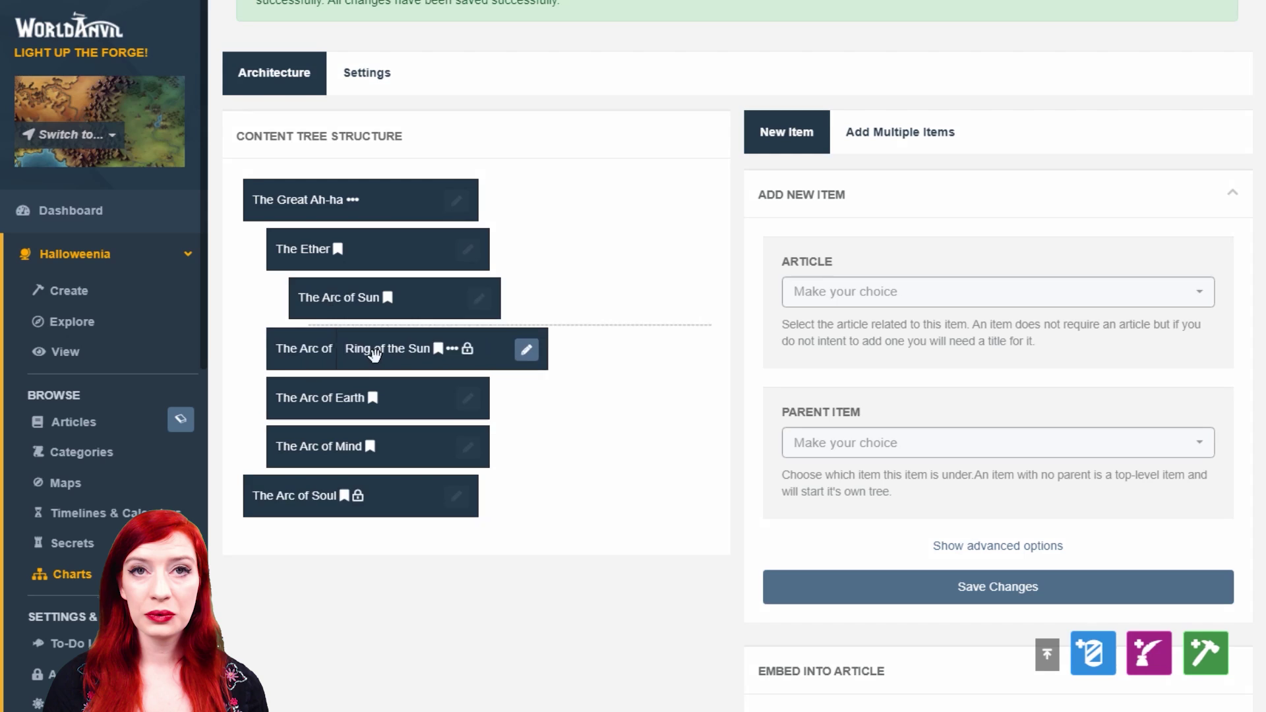
pyautogui.moveTo(326, 396)
pyautogui.mouseDown()
pyautogui.moveTo(325, 293)
pyautogui.moveTo(310, 373)
pyautogui.moveTo(333, 398)
pyautogui.mouseUp()
pyautogui.moveTo(285, 445); pyautogui.dragTo(307, 445)
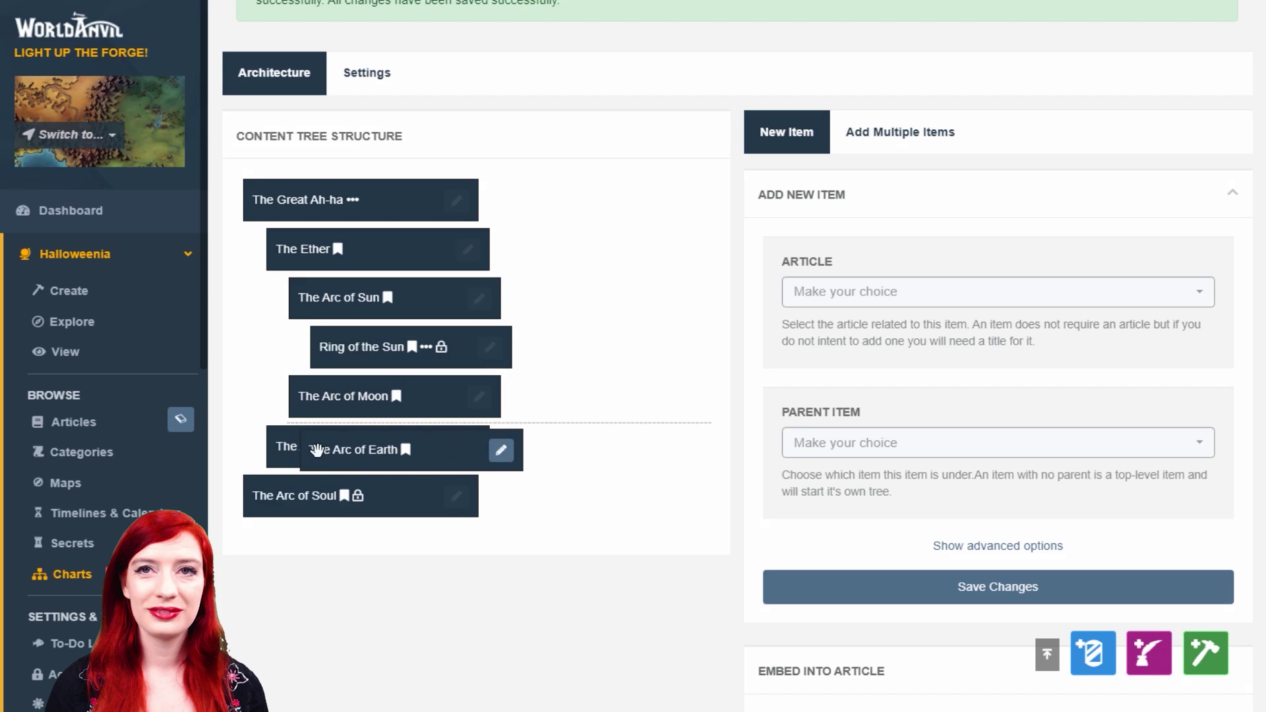
pyautogui.moveTo(287, 493)
pyautogui.mouseDown()
pyautogui.moveTo(317, 495)
pyautogui.moveTo(341, 546)
pyautogui.mouseUp()
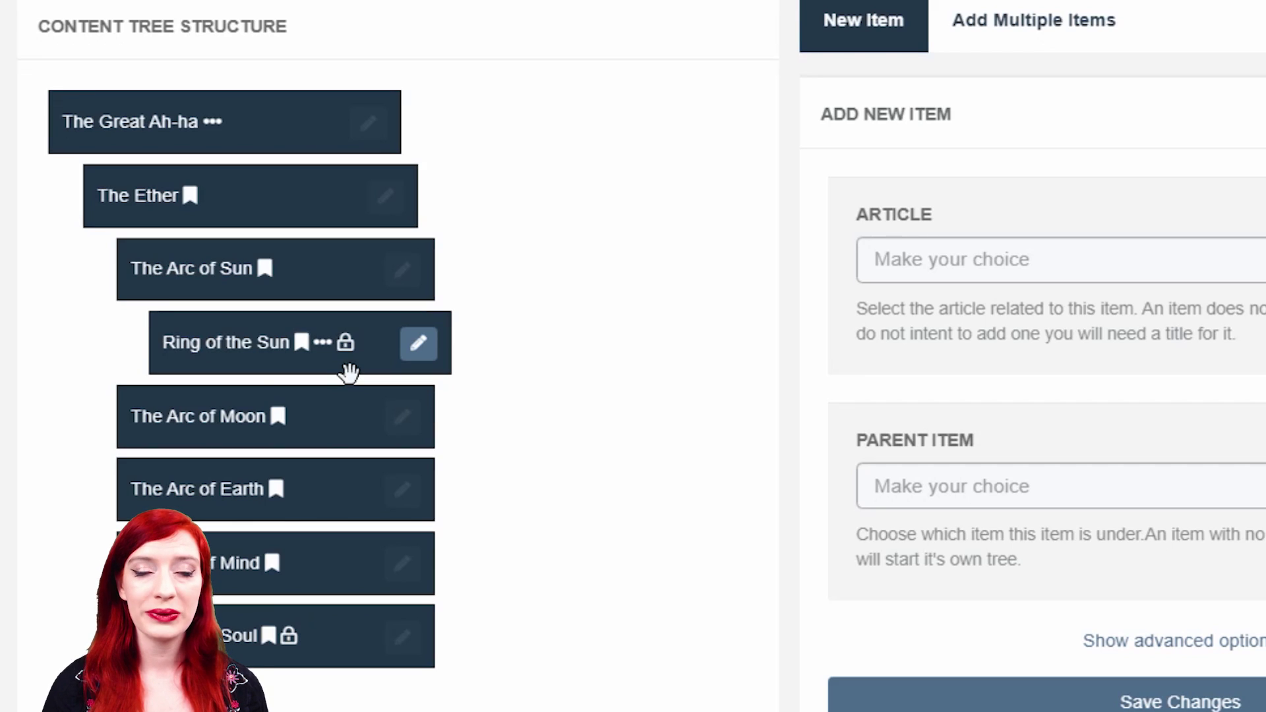
pyautogui.click(263, 269)
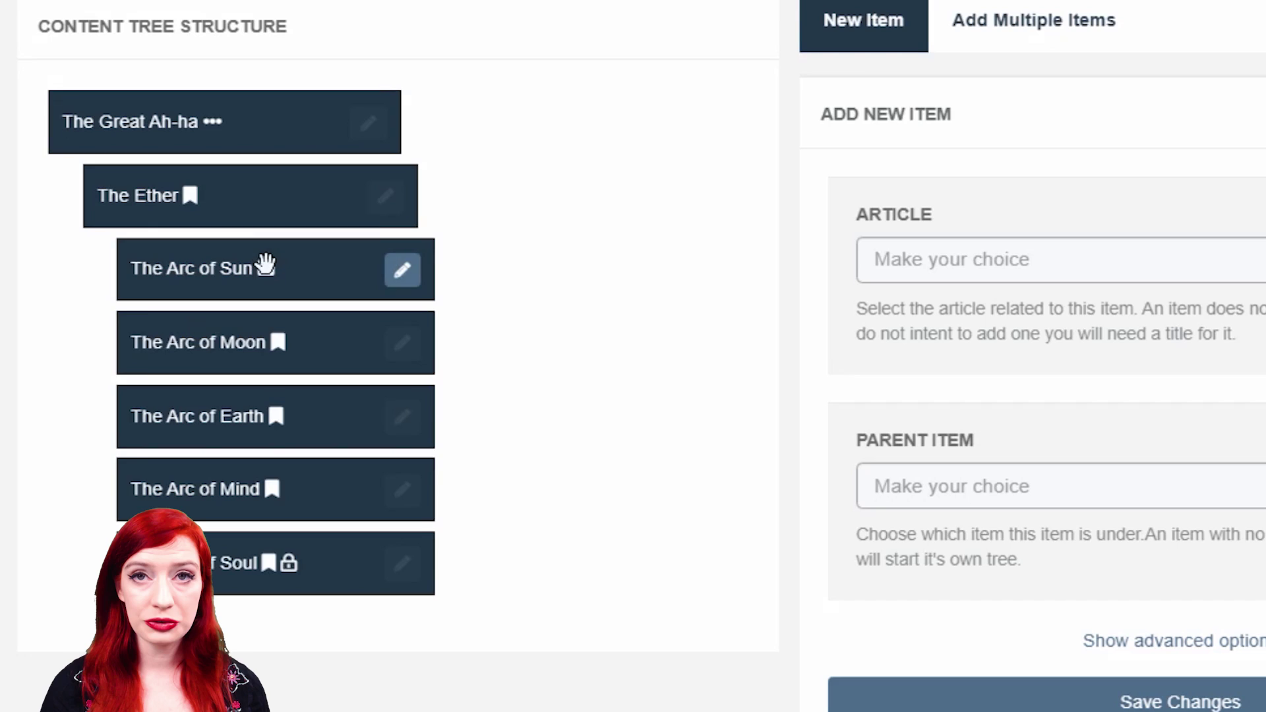
pyautogui.click(265, 265)
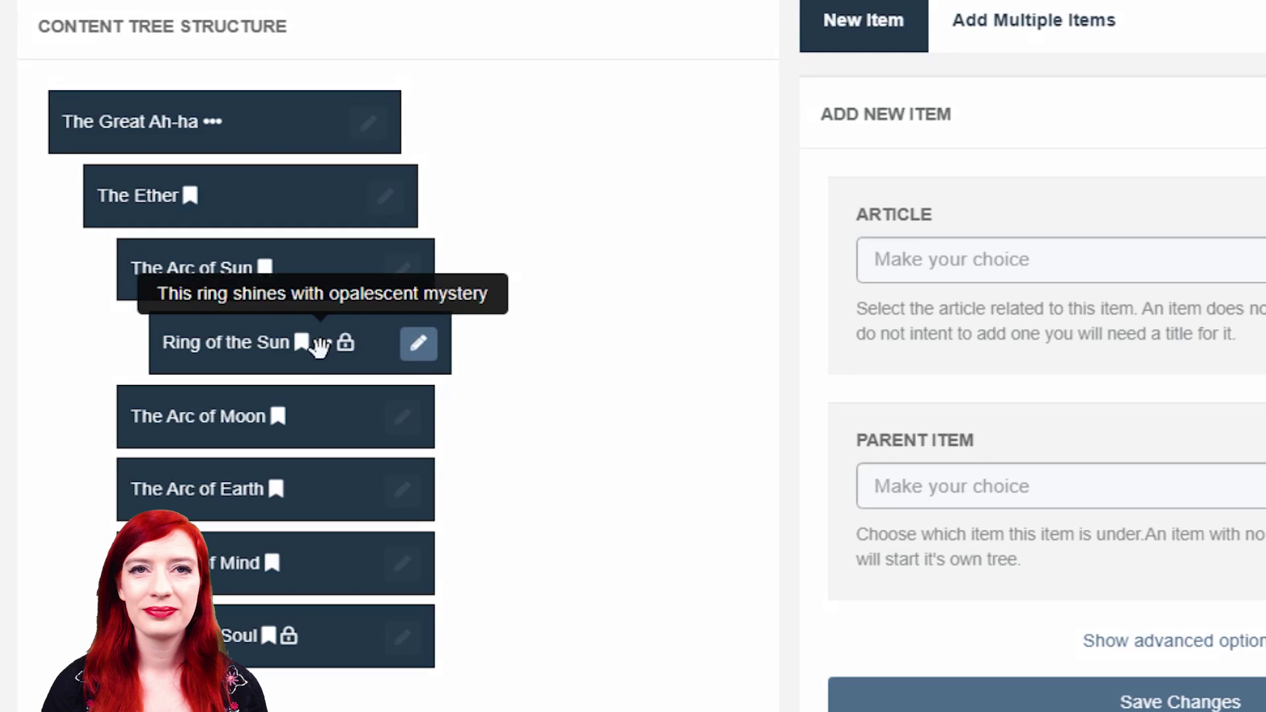
# - Open Ring of the Sun for editing and show its advanced options and Other Actions
pyautogui.click(417, 343)
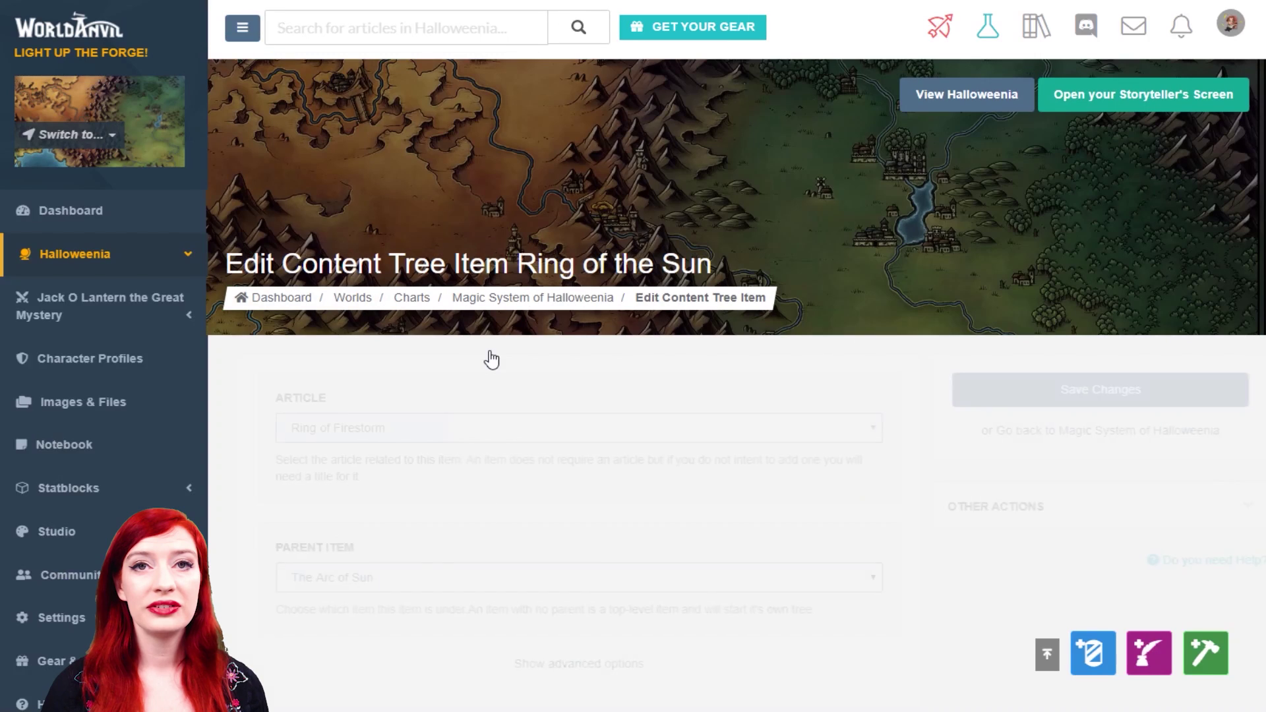
pyautogui.scroll(-2, 984, 433)
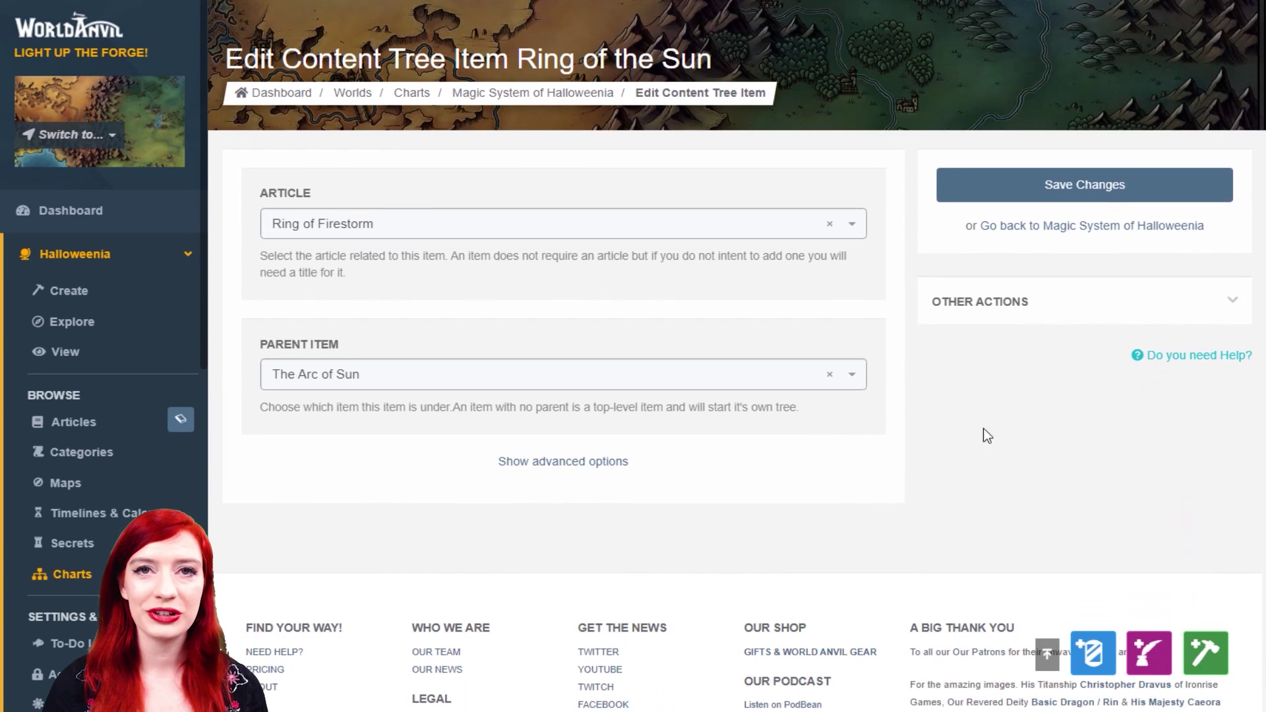
pyautogui.click(559, 462)
pyautogui.scroll(-1, 564, 395)
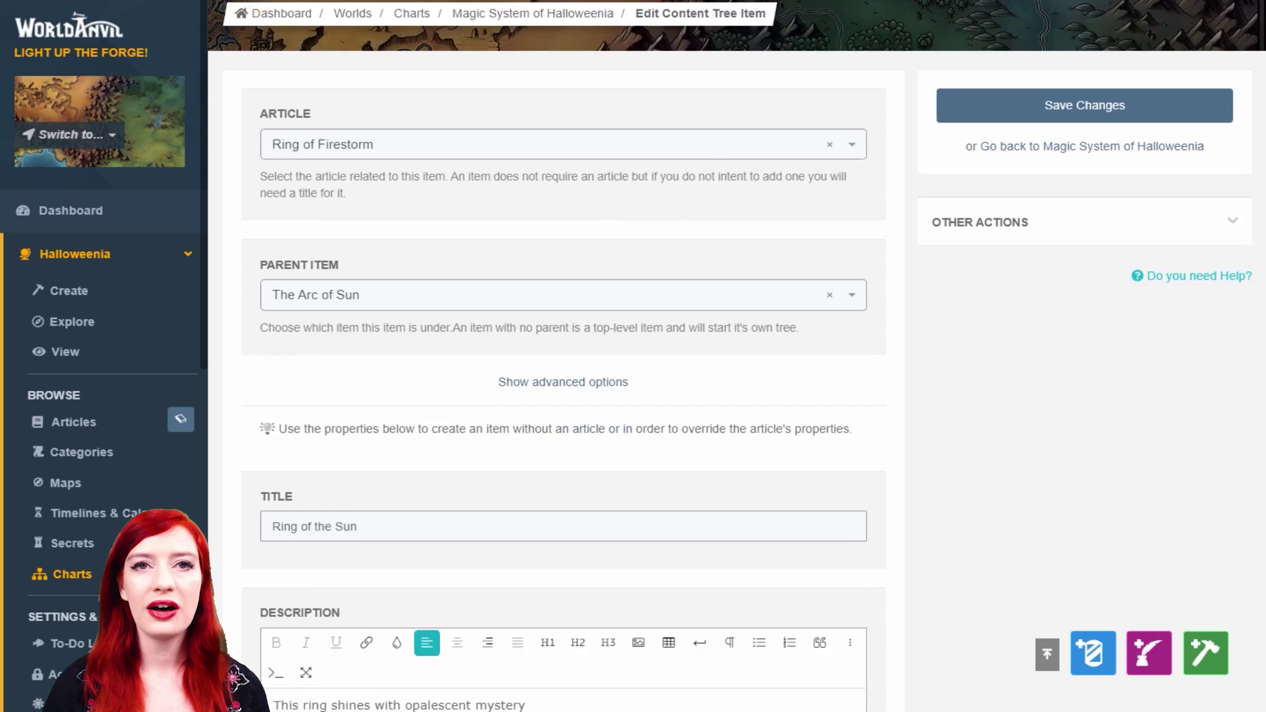
pyautogui.scroll(-3, 564, 396)
pyautogui.scroll(-4, 564, 396)
pyautogui.scroll(-3, 564, 396)
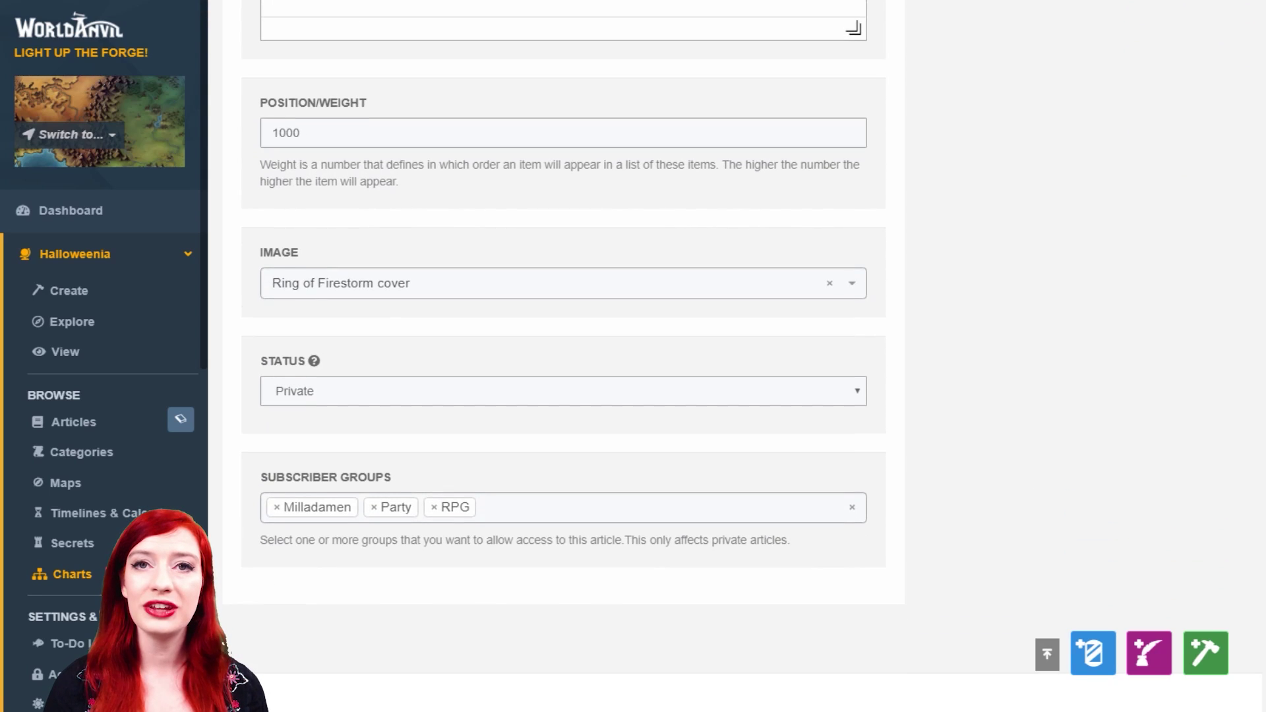
pyautogui.scroll(1, 564, 396)
pyautogui.scroll(4, 564, 396)
pyautogui.scroll(5, 564, 395)
pyautogui.scroll(2, 737, 395)
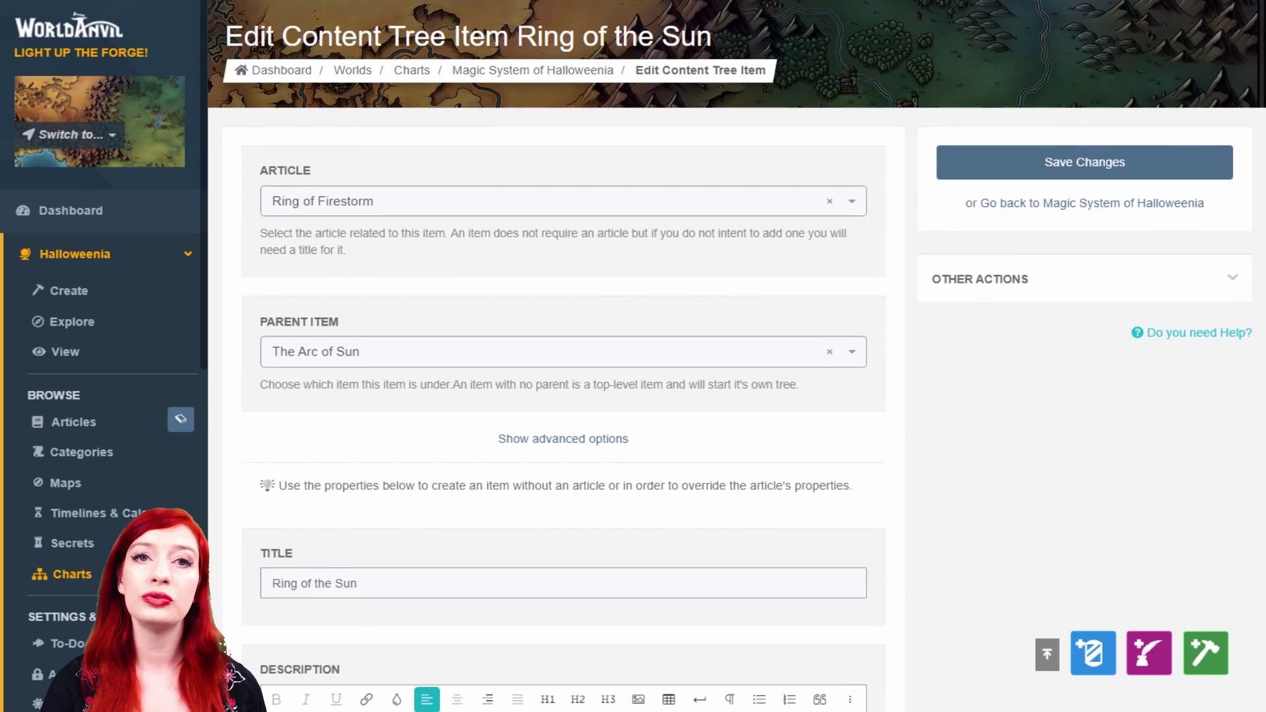
pyautogui.click(1145, 291)
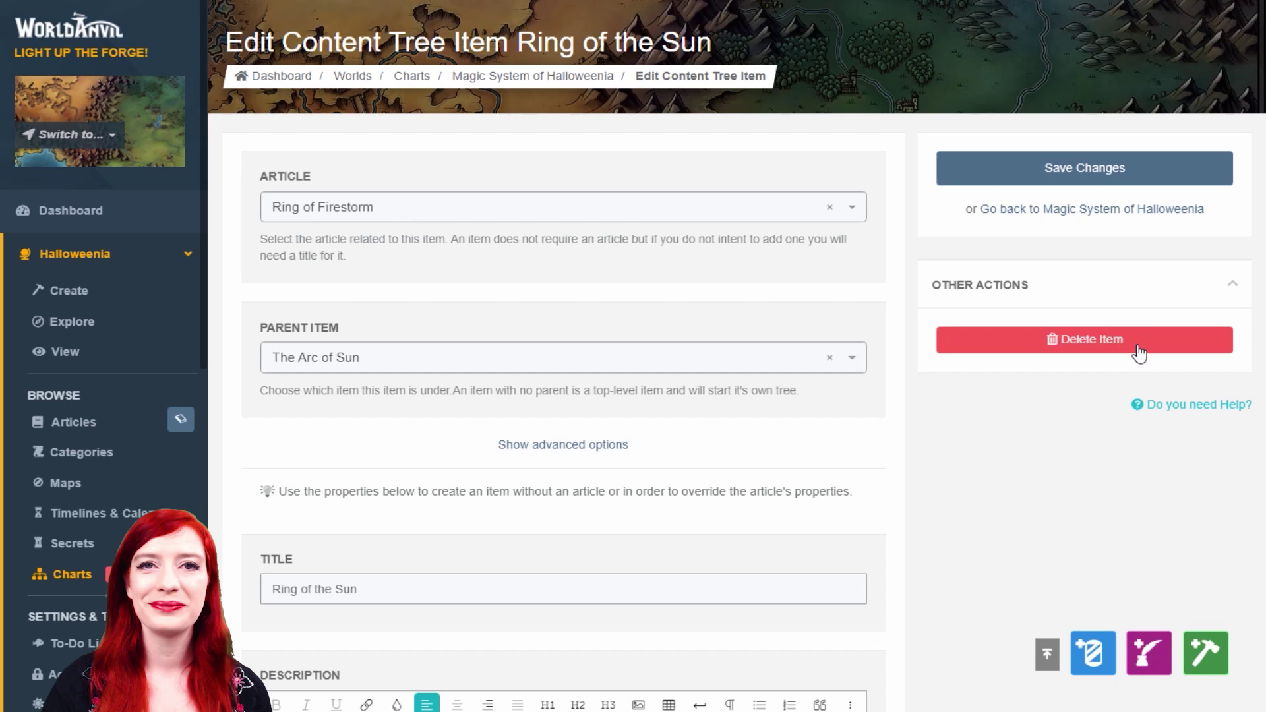
# - Save Ring of the Sun unchanged and add the Fire ball article to the tree
pyautogui.click(1171, 287)
pyautogui.click(1145, 166)
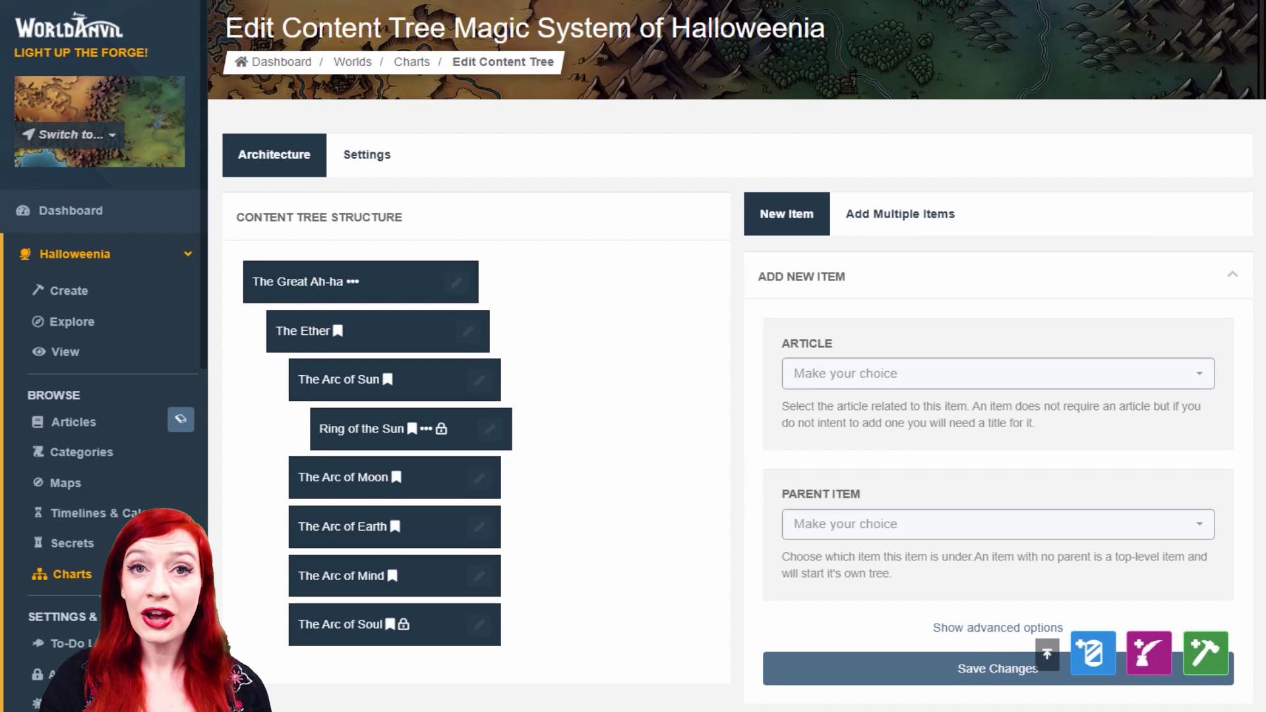
pyautogui.click(996, 373)
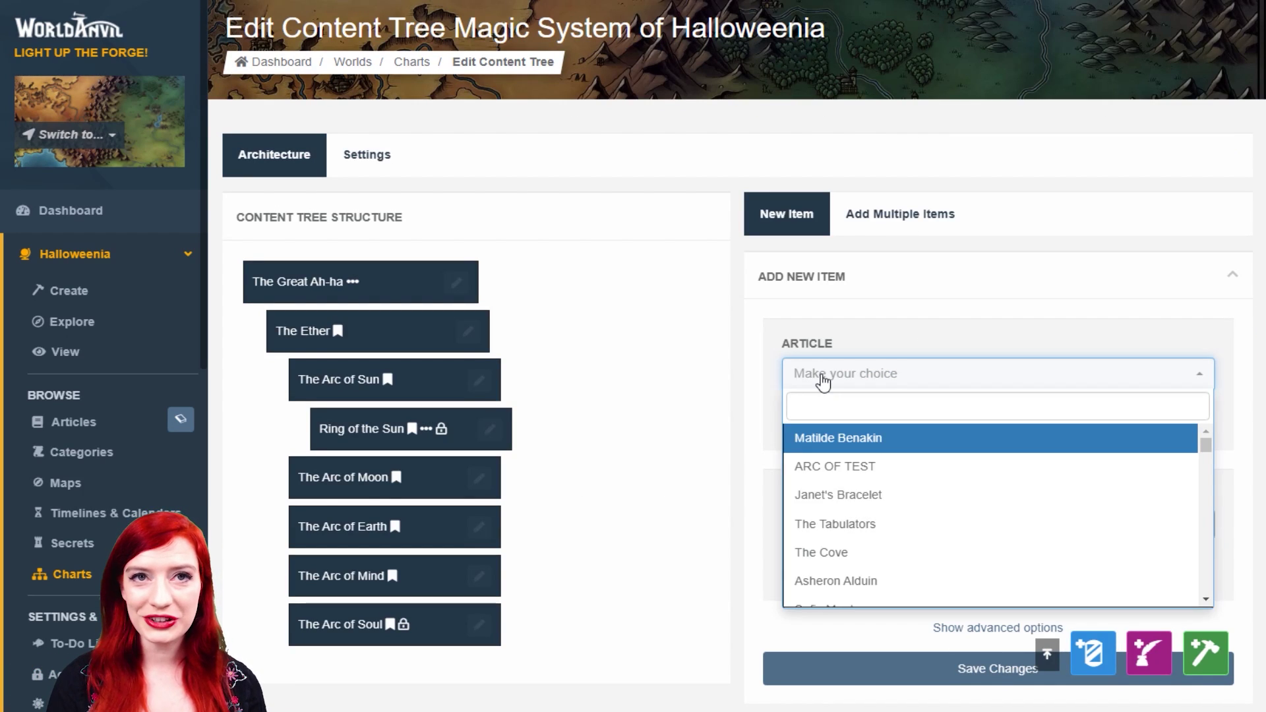
pyautogui.write('fire')
pyautogui.click(820, 465)
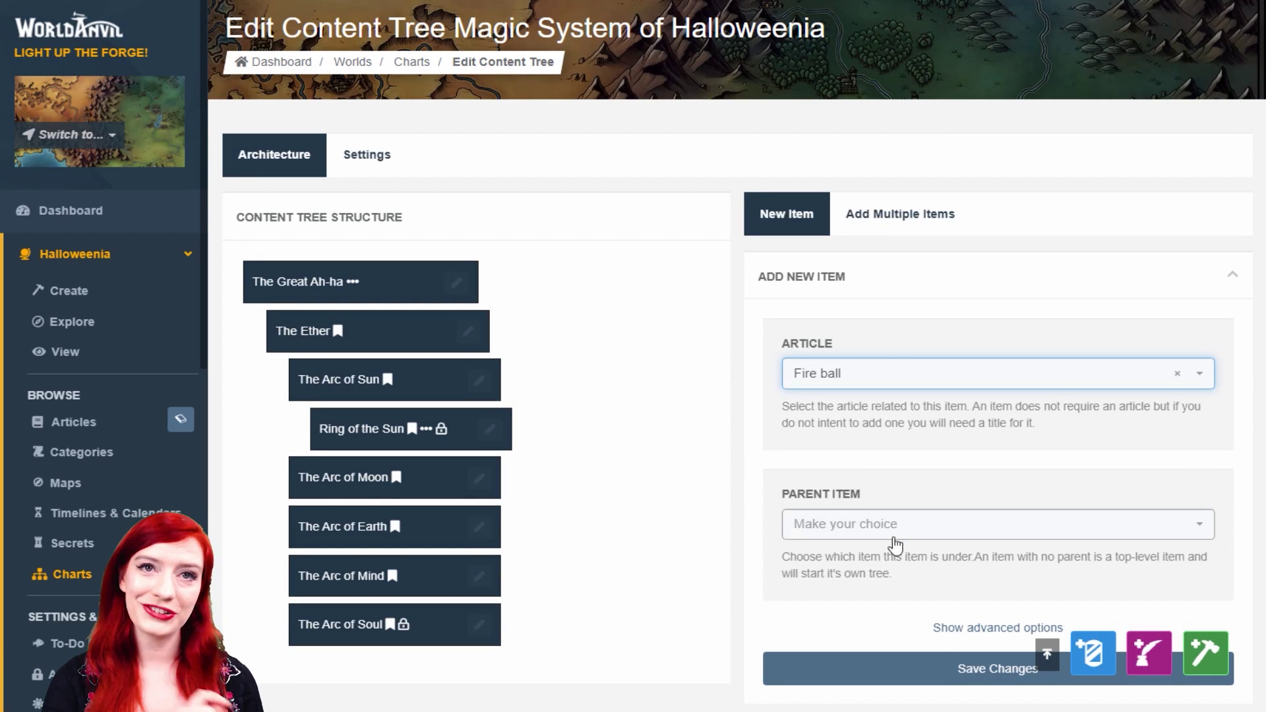
pyautogui.click(885, 673)
pyautogui.scroll(-5, 910, 396)
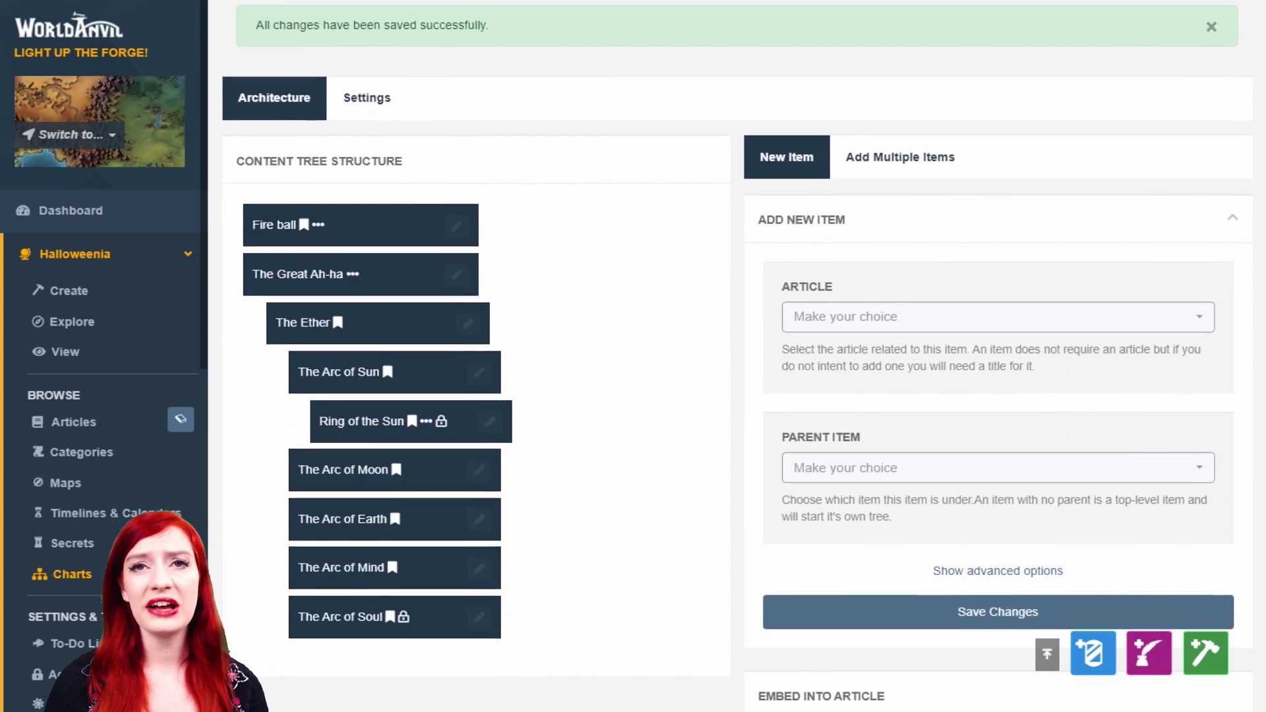
# - Add the Fire storm article and nest it under The Arc of Sun
pyautogui.click(909, 263)
pyautogui.write('fire')
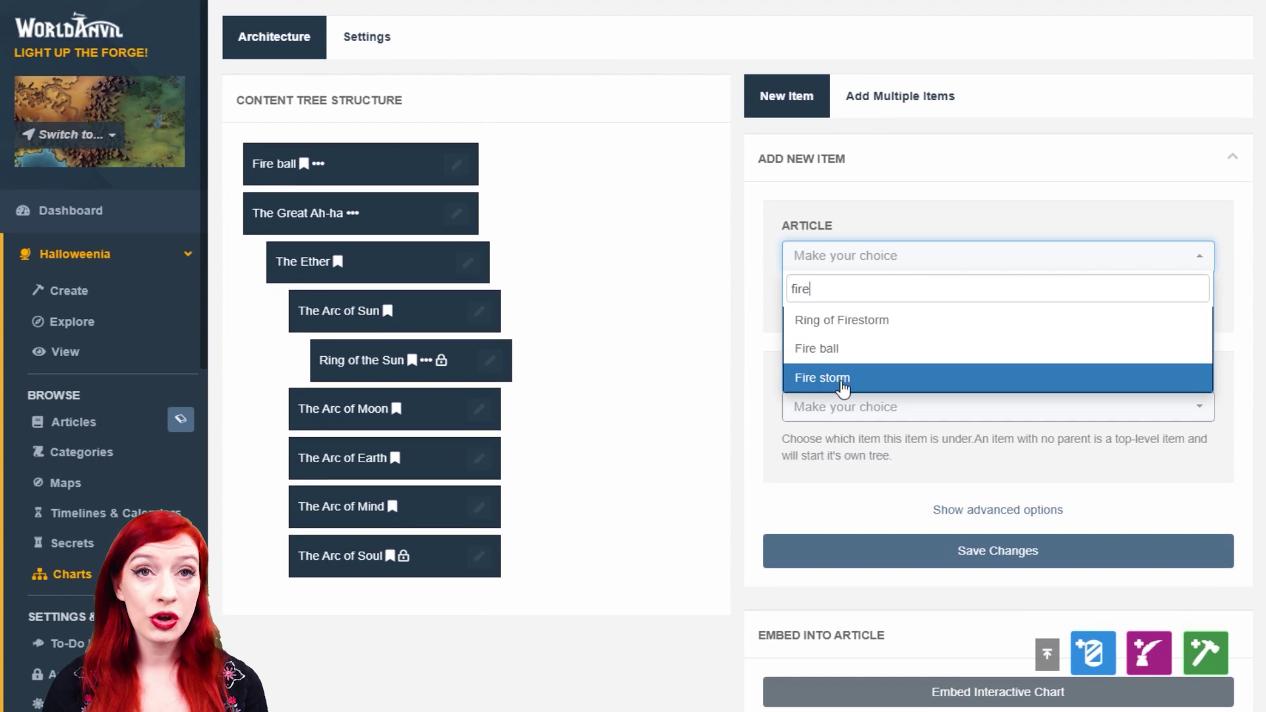
pyautogui.click(821, 376)
pyautogui.click(885, 554)
pyautogui.scroll(-3, 565, 264)
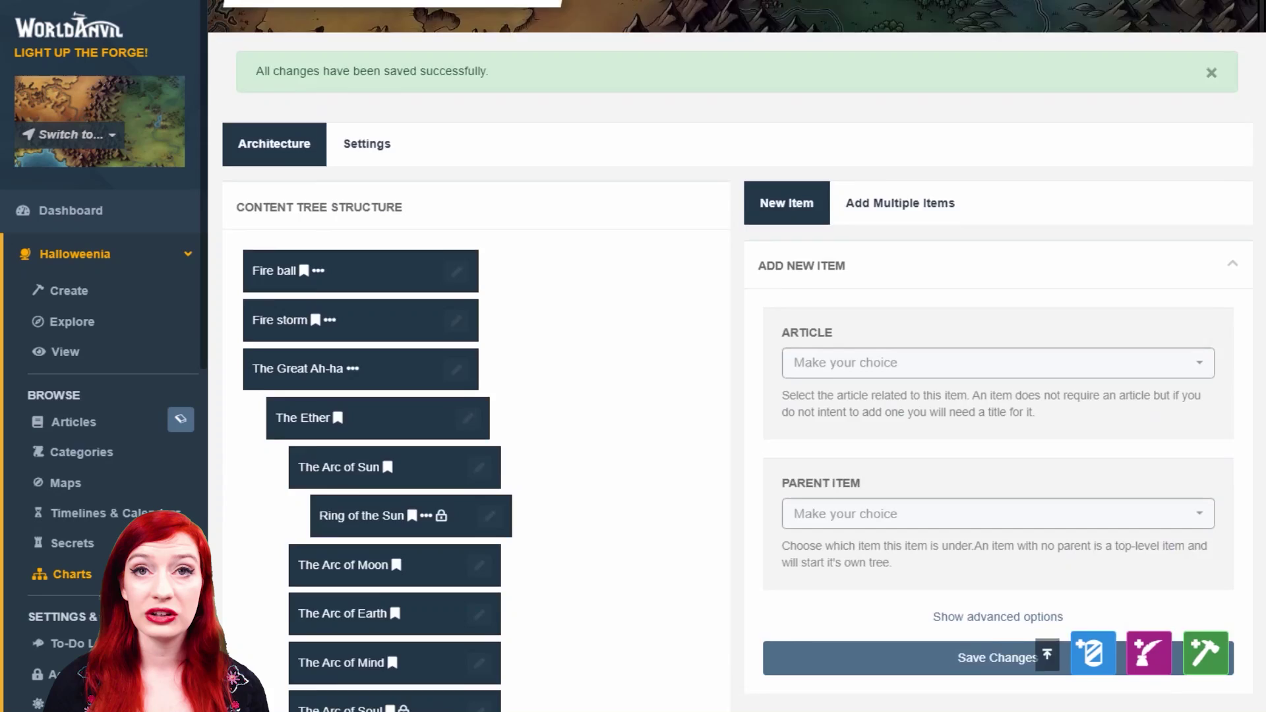
pyautogui.scroll(-2, 565, 264)
pyautogui.moveTo(345, 77)
pyautogui.mouseDown()
pyautogui.moveTo(382, 241)
pyautogui.moveTo(309, 254)
pyautogui.moveTo(308, 323)
pyautogui.mouseUp()
pyautogui.moveTo(368, 276); pyautogui.dragTo(369, 319)
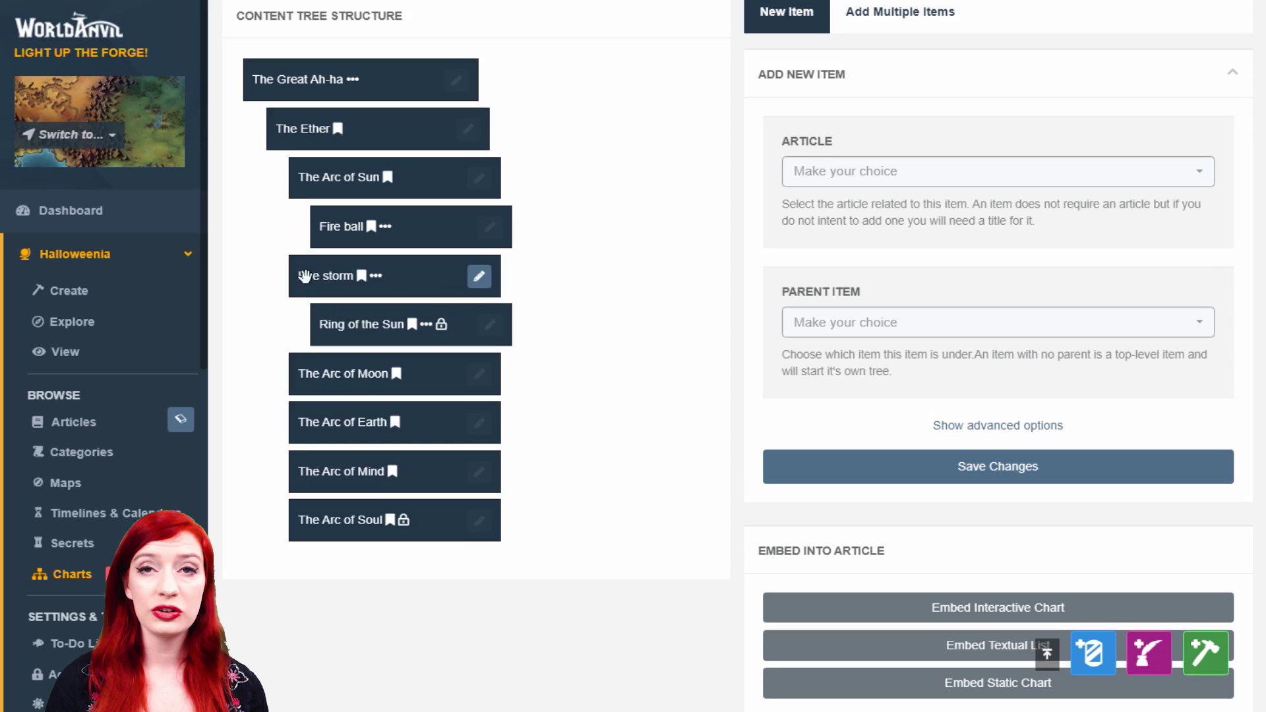
pyautogui.moveTo(299, 277); pyautogui.dragTo(325, 276)
pyautogui.scroll(1, 737, 356)
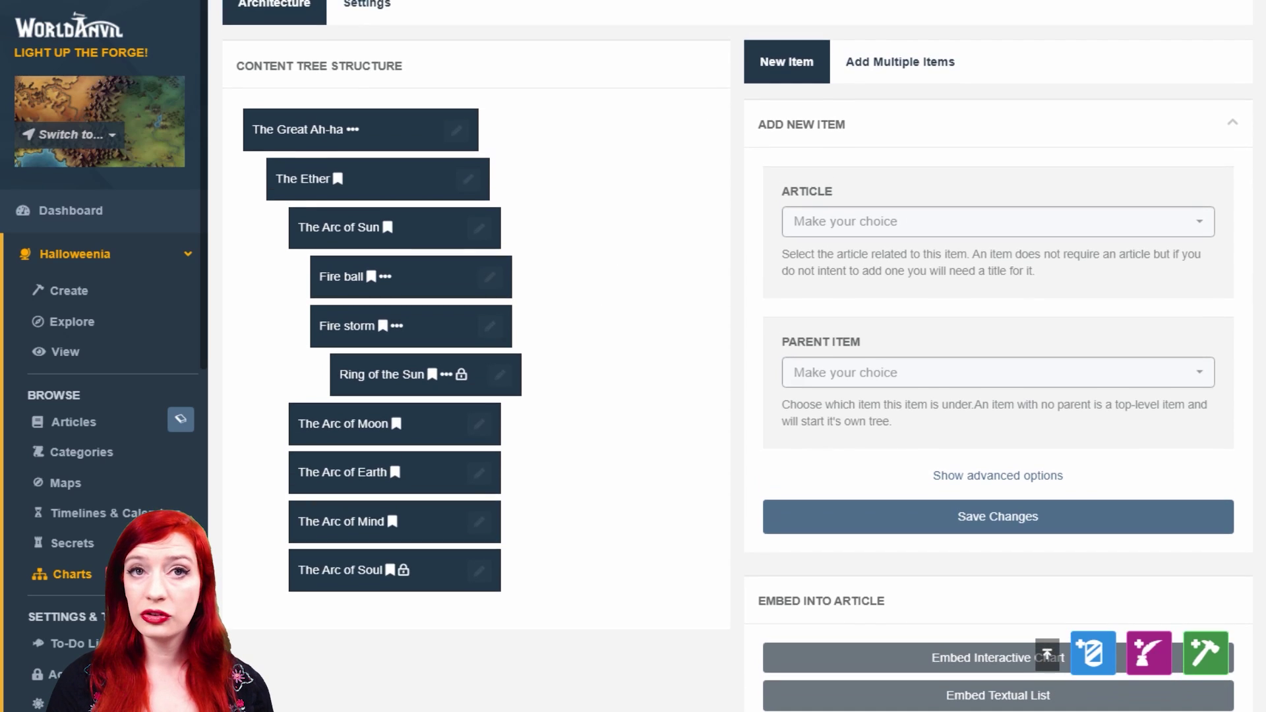
# - Start a quick article titled Fire Burst using the Spell template
pyautogui.click(1144, 656)
pyautogui.click(757, 179)
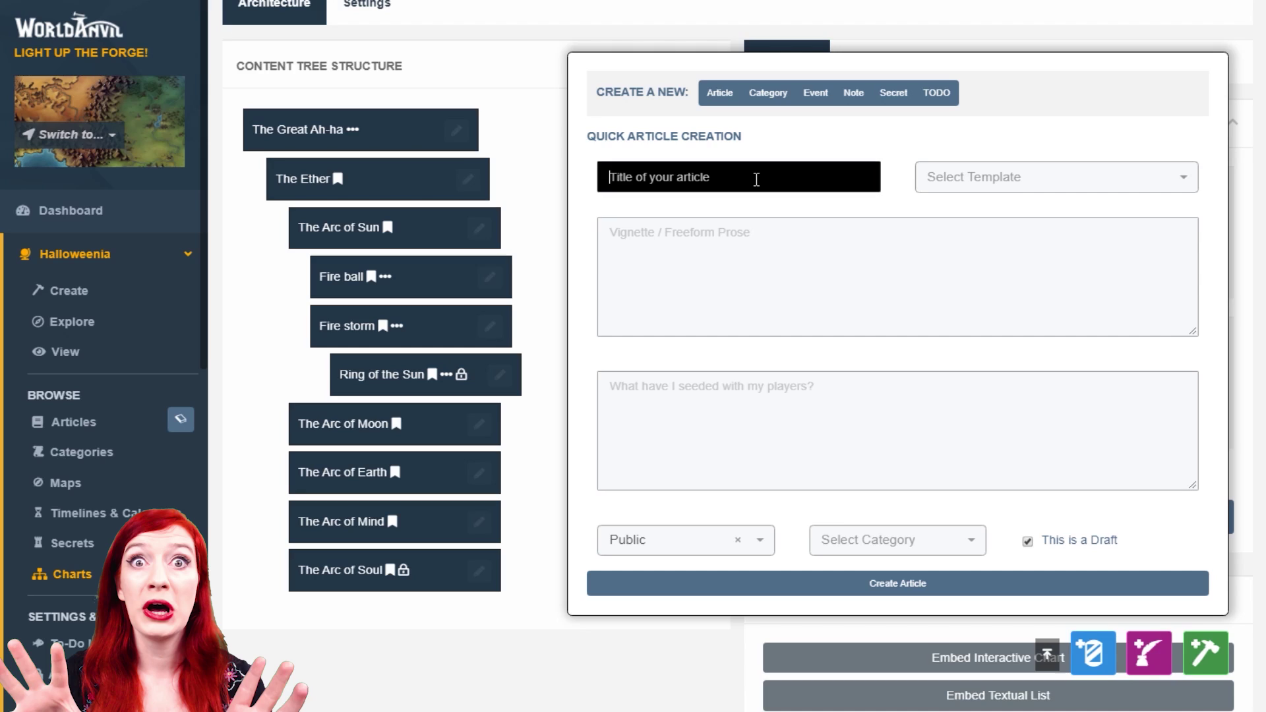
pyautogui.write('Fire Burst')
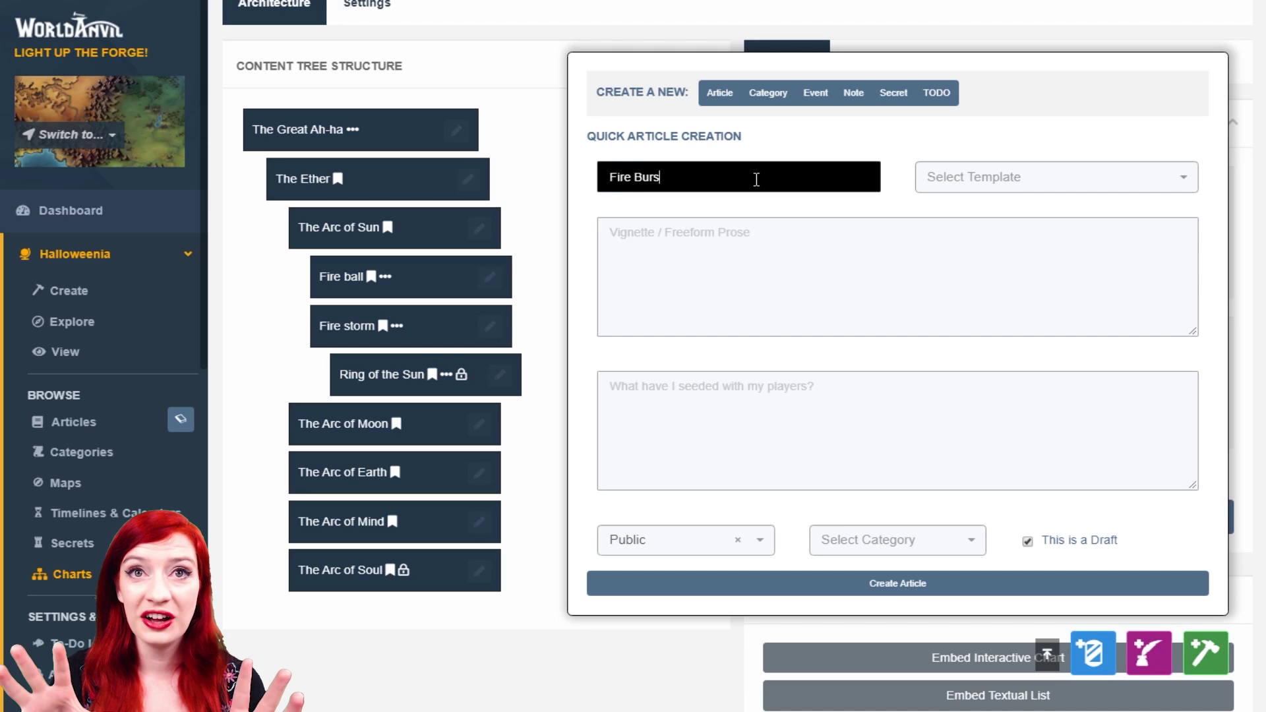
pyautogui.click(956, 182)
pyautogui.write('Spell')
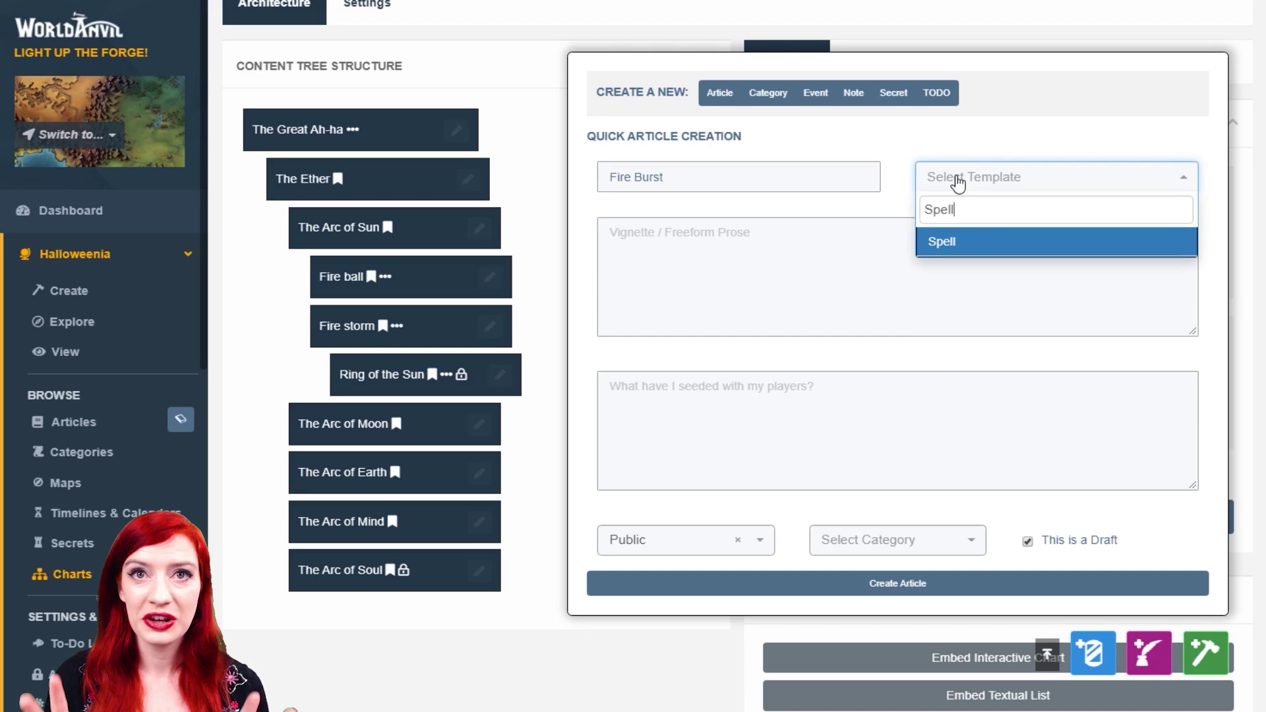
pyautogui.click(964, 248)
# - Describe it as a small burst of fire sparks, publish it, and create the article
pyautogui.click(778, 263)
pyautogui.write('A small burst of fire sparks - cantrip')
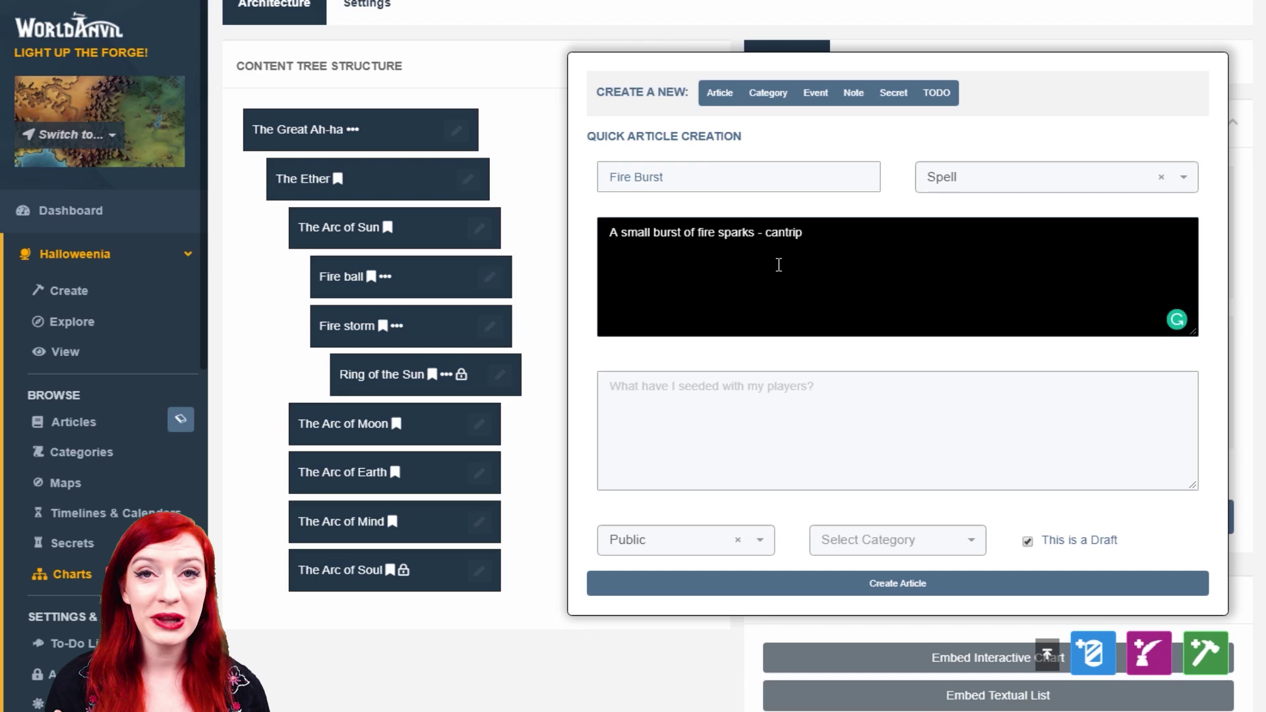
pyautogui.click(1028, 541)
pyautogui.click(959, 582)
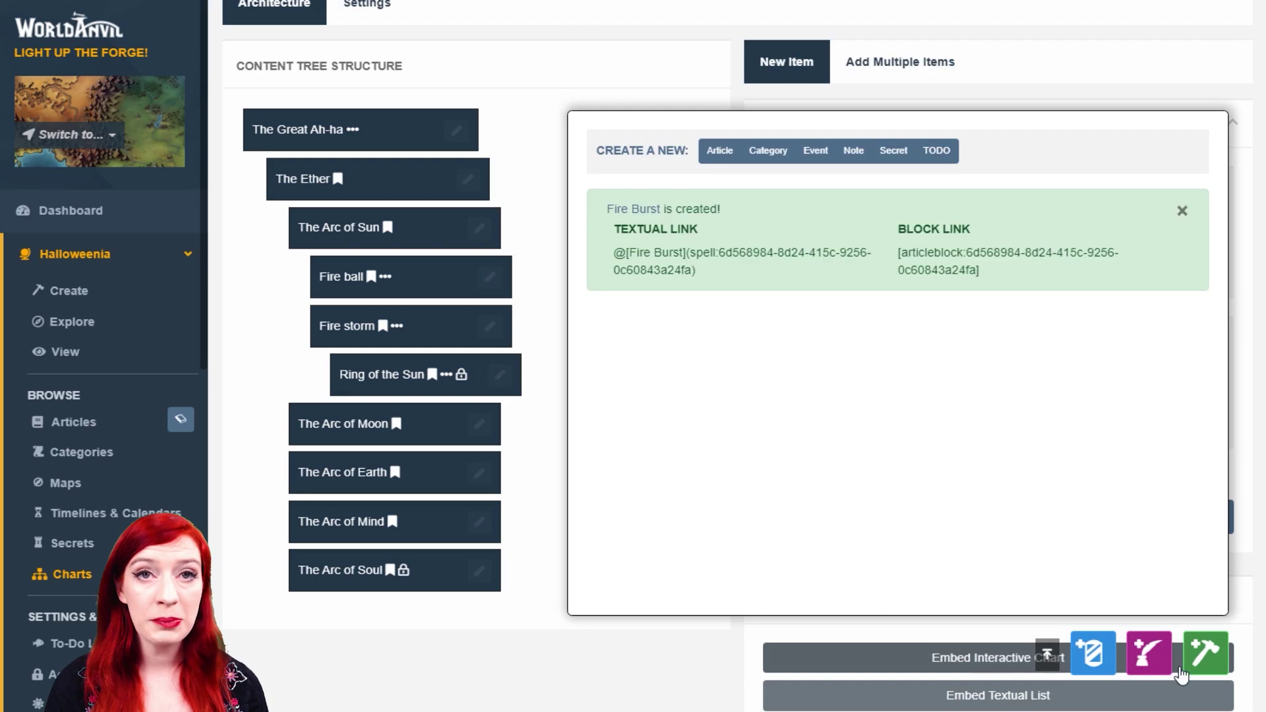
pyautogui.click(1092, 652)
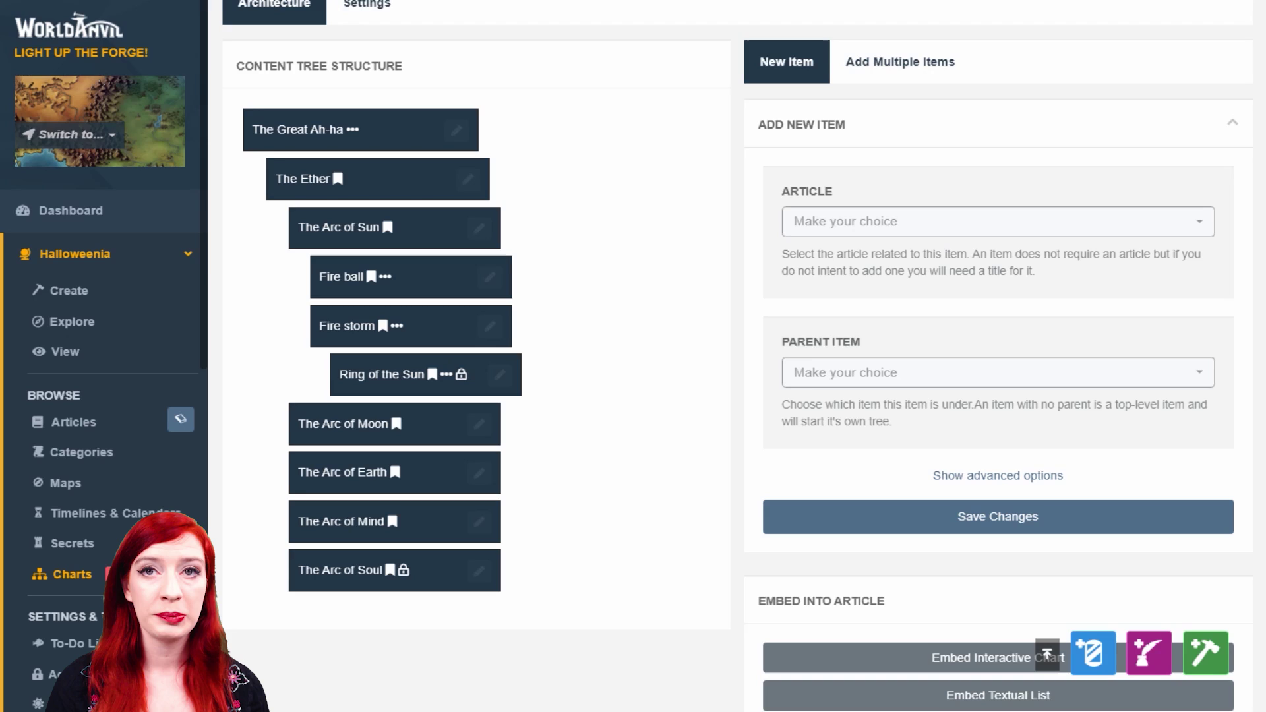
pyautogui.scroll(1, 951, 229)
# - Save a new tree item with article Fire Burst and parent item The Arc of Sun
pyautogui.click(941, 243)
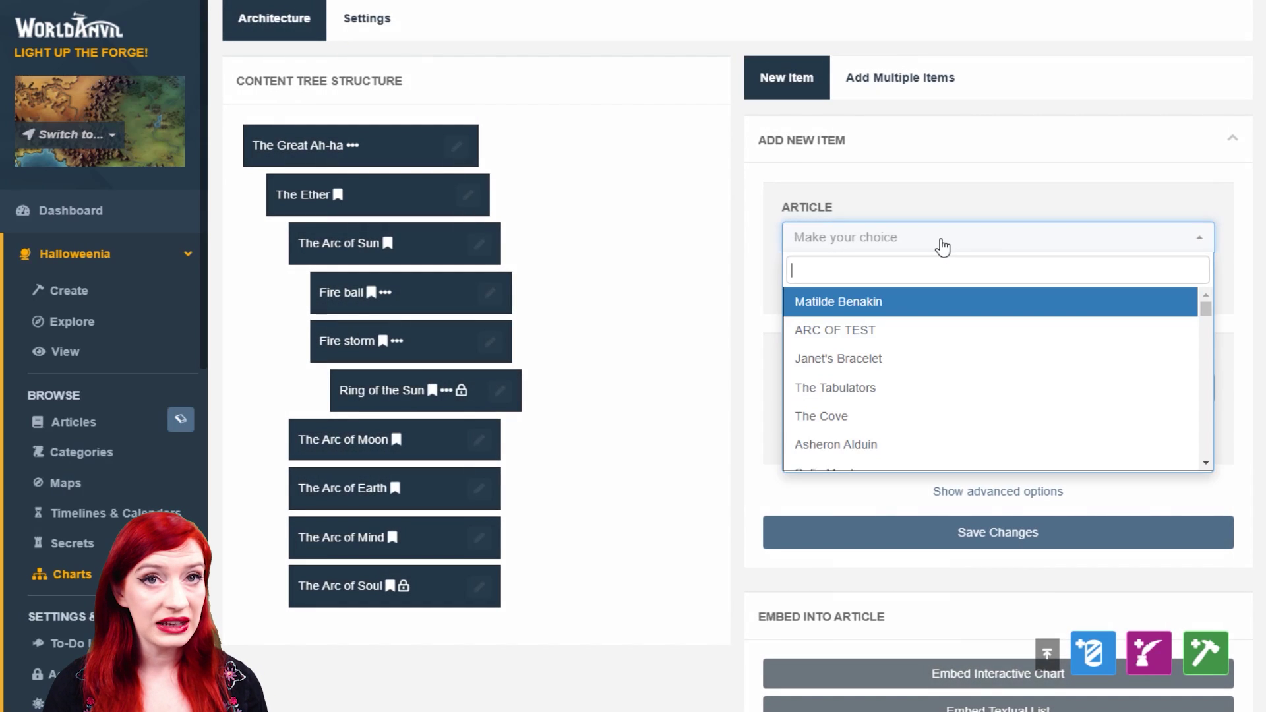
pyautogui.write('fire')
pyautogui.click(879, 327)
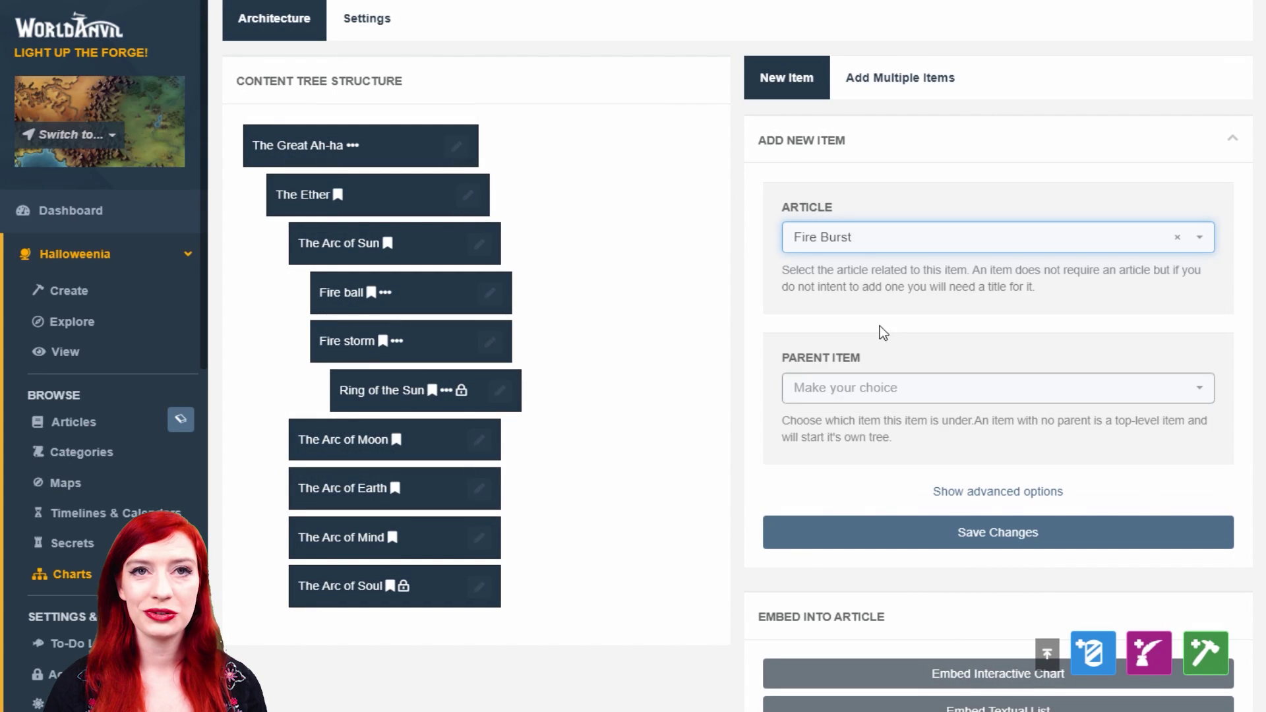
pyautogui.click(916, 392)
pyautogui.write('arc')
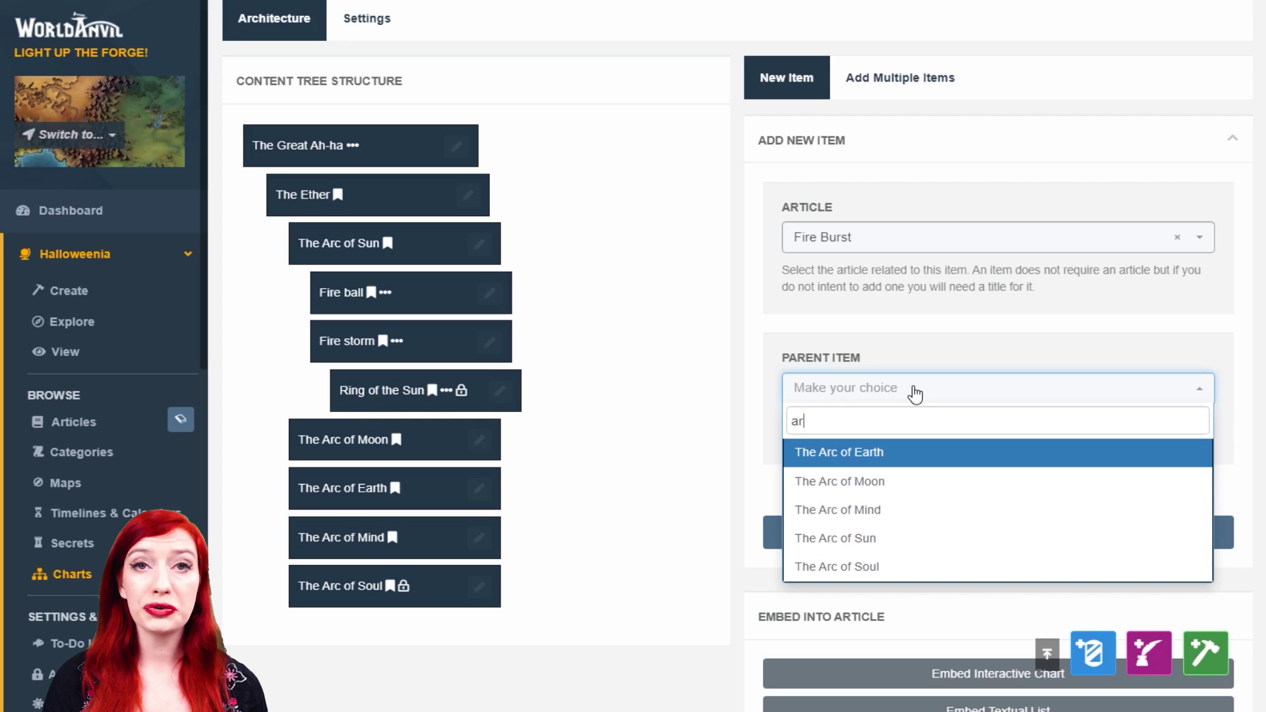
pyautogui.click(896, 538)
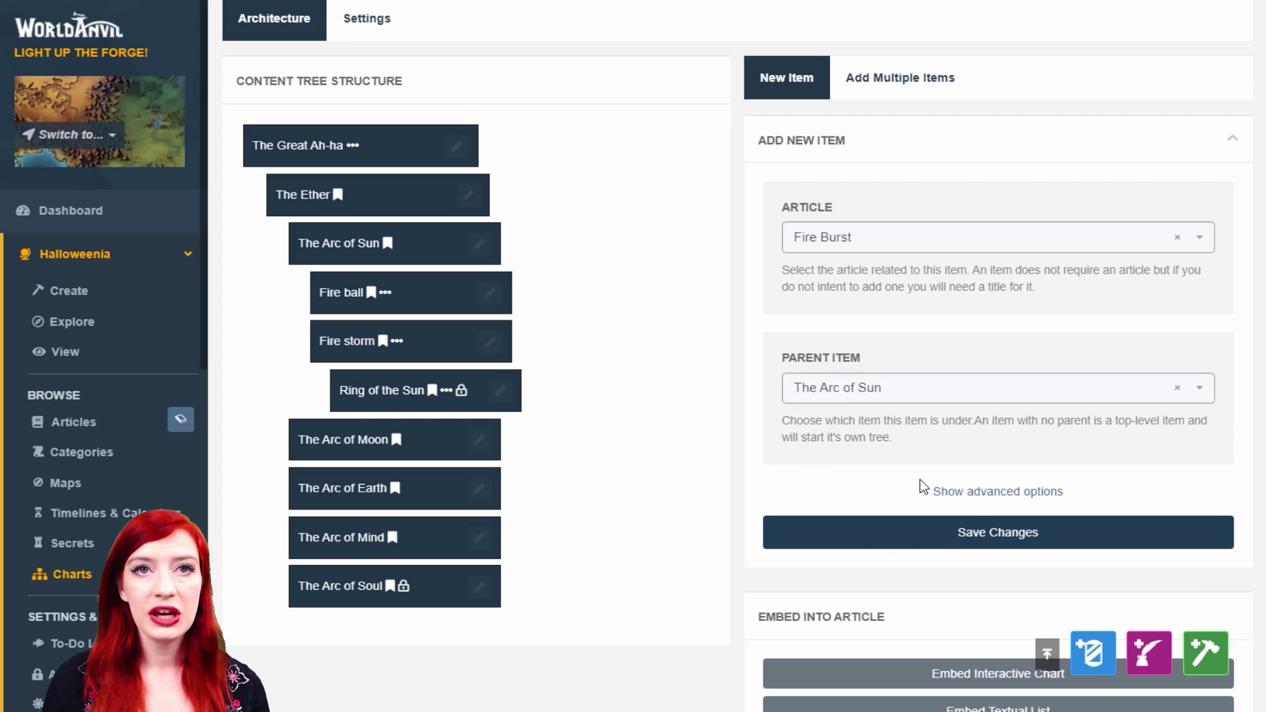
pyautogui.click(948, 533)
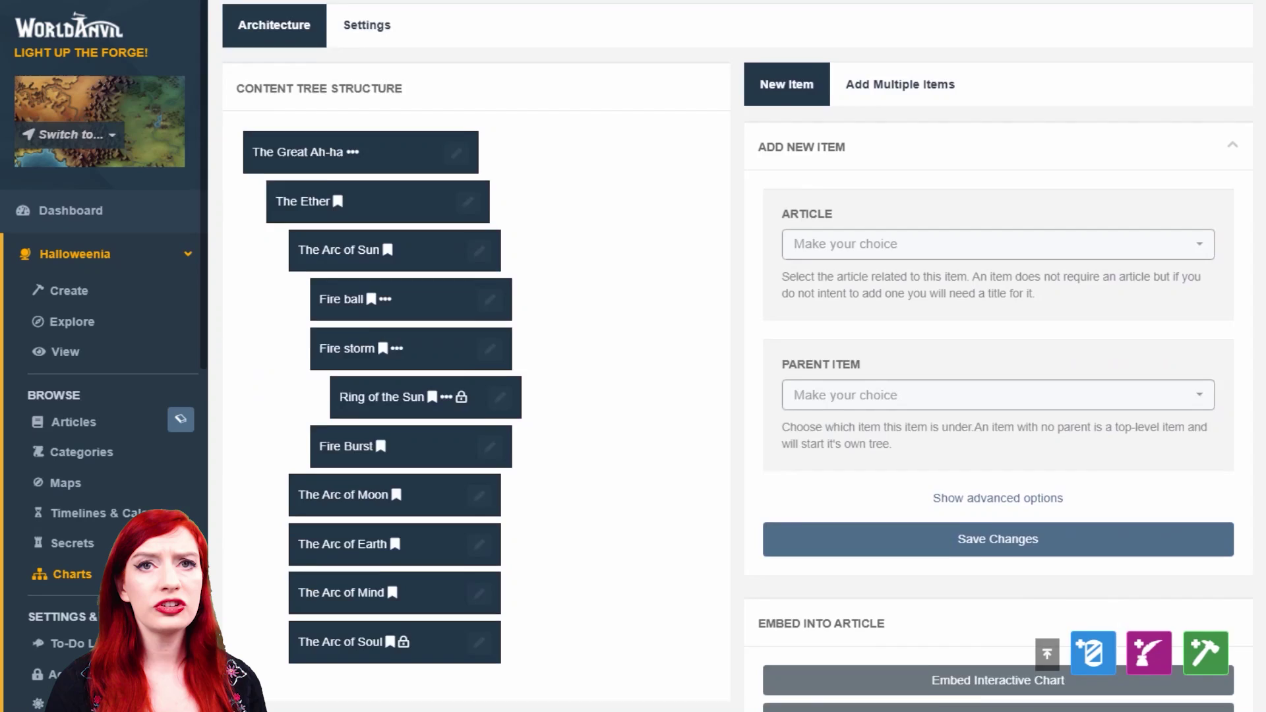
pyautogui.scroll(-1, 737, 353)
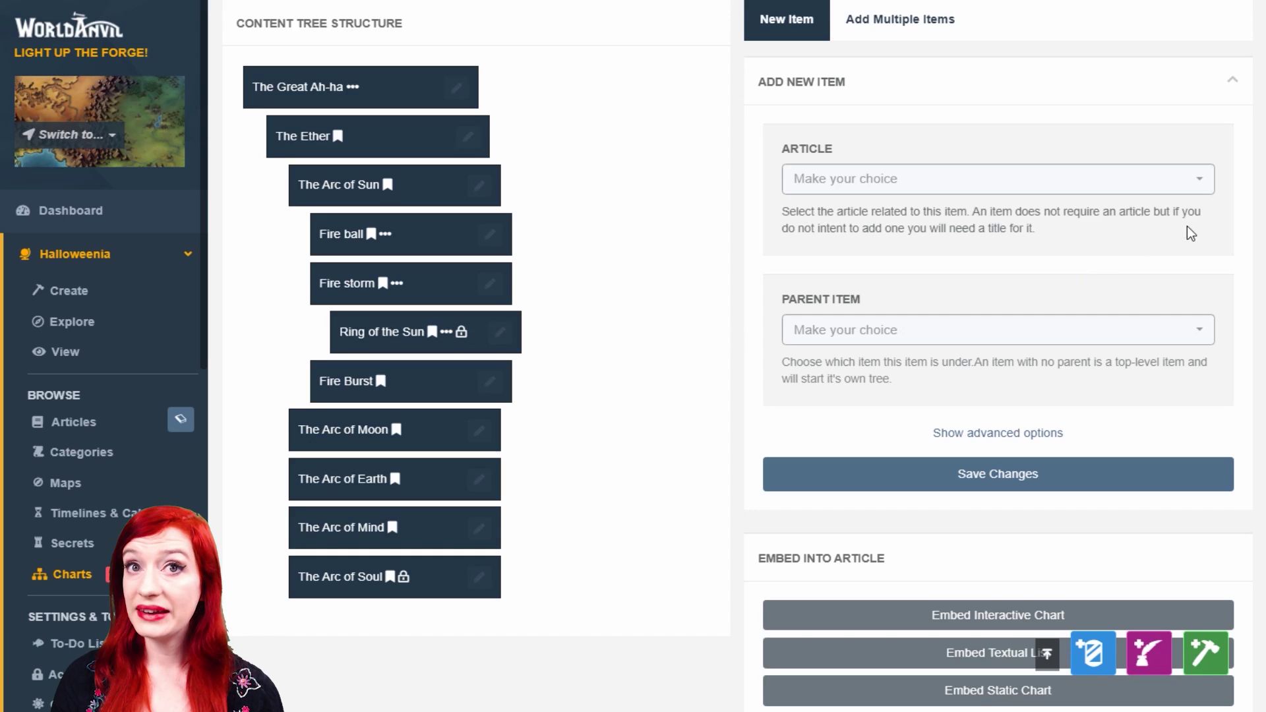
pyautogui.scroll(-1, 738, 357)
pyautogui.scroll(-1, 737, 356)
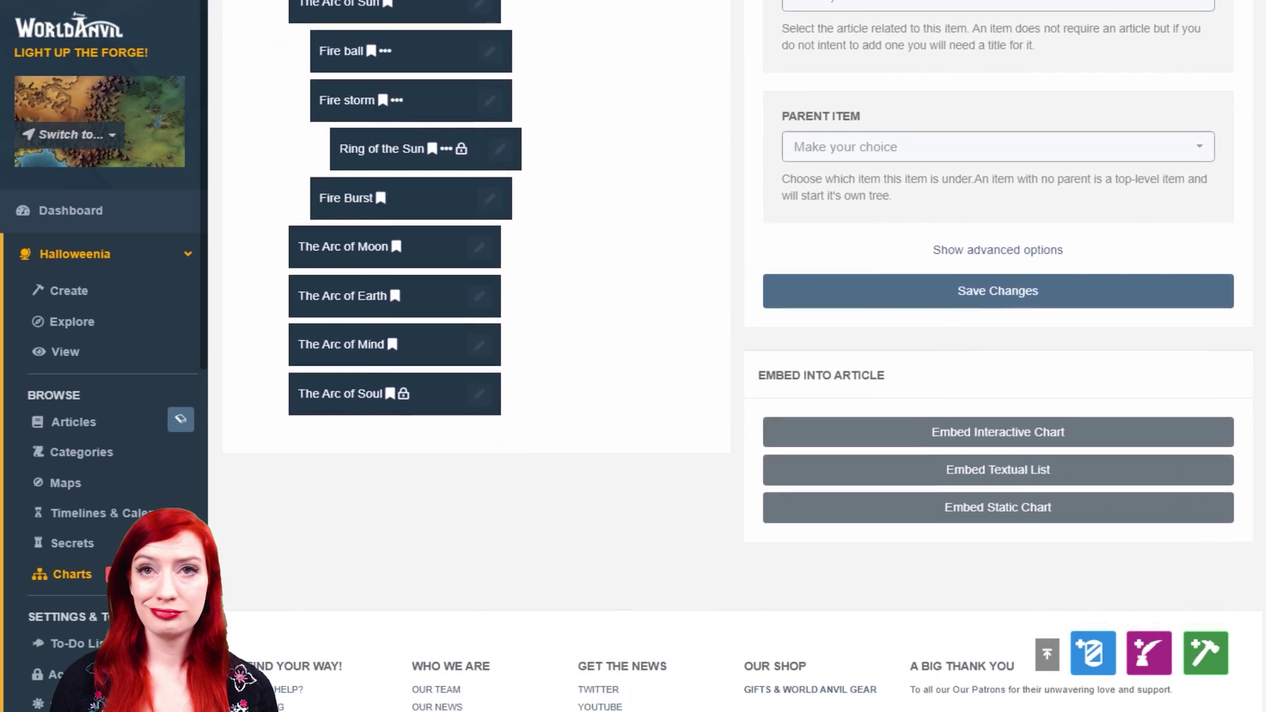
pyautogui.scroll(-1, 737, 356)
pyautogui.scroll(-1, 737, 356)
pyautogui.scroll(-1, 736, 356)
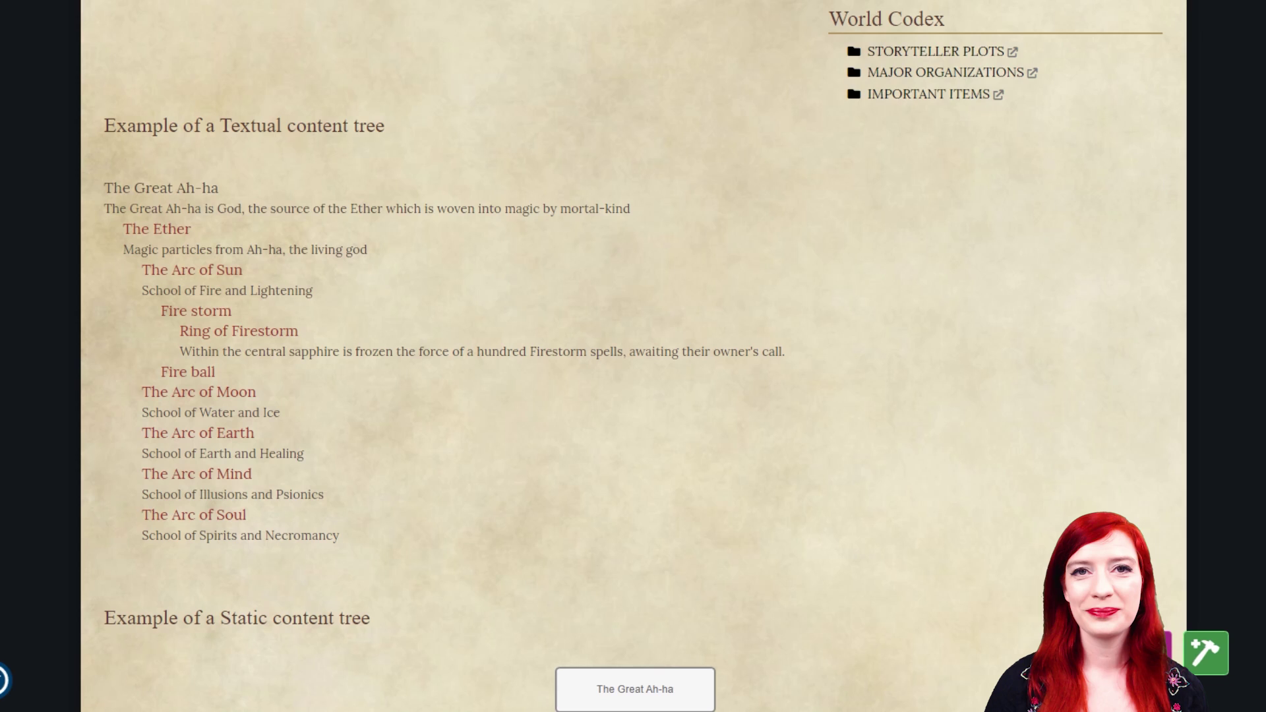
pyautogui.scroll(-1, 633, 356)
pyautogui.scroll(-3, 633, 356)
pyautogui.scroll(-2, 633, 356)
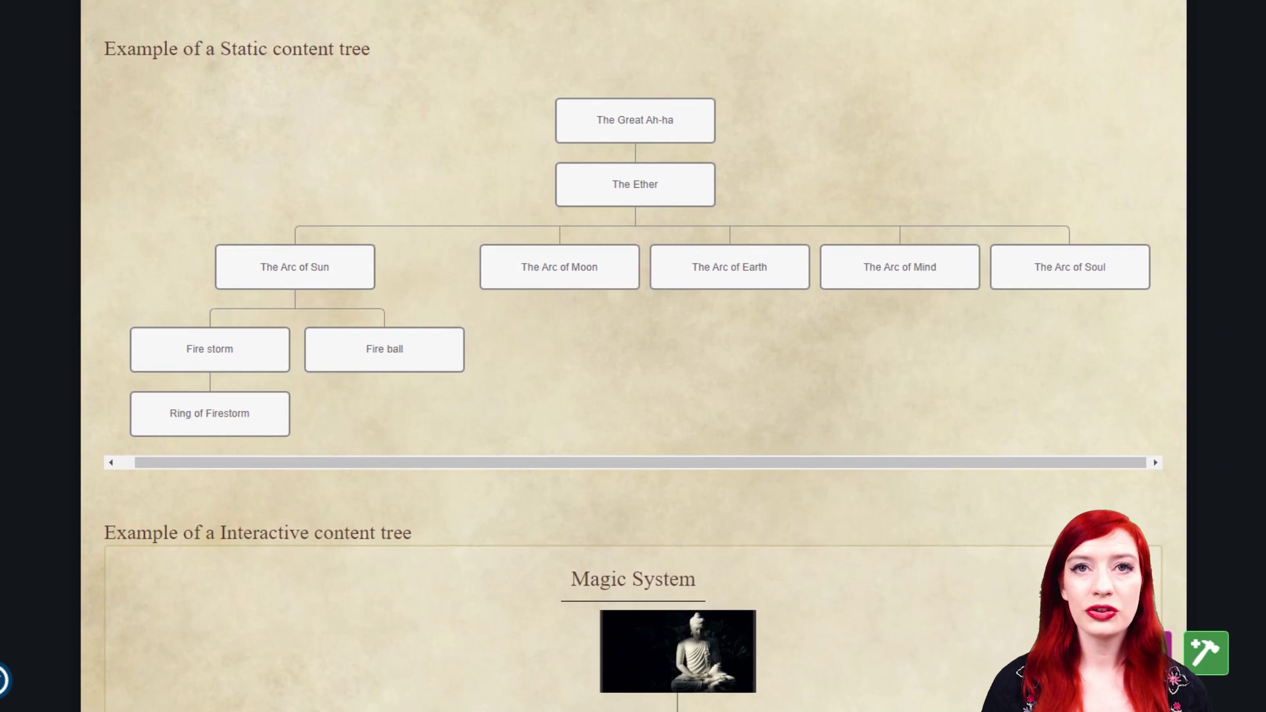
pyautogui.moveTo(634, 277)
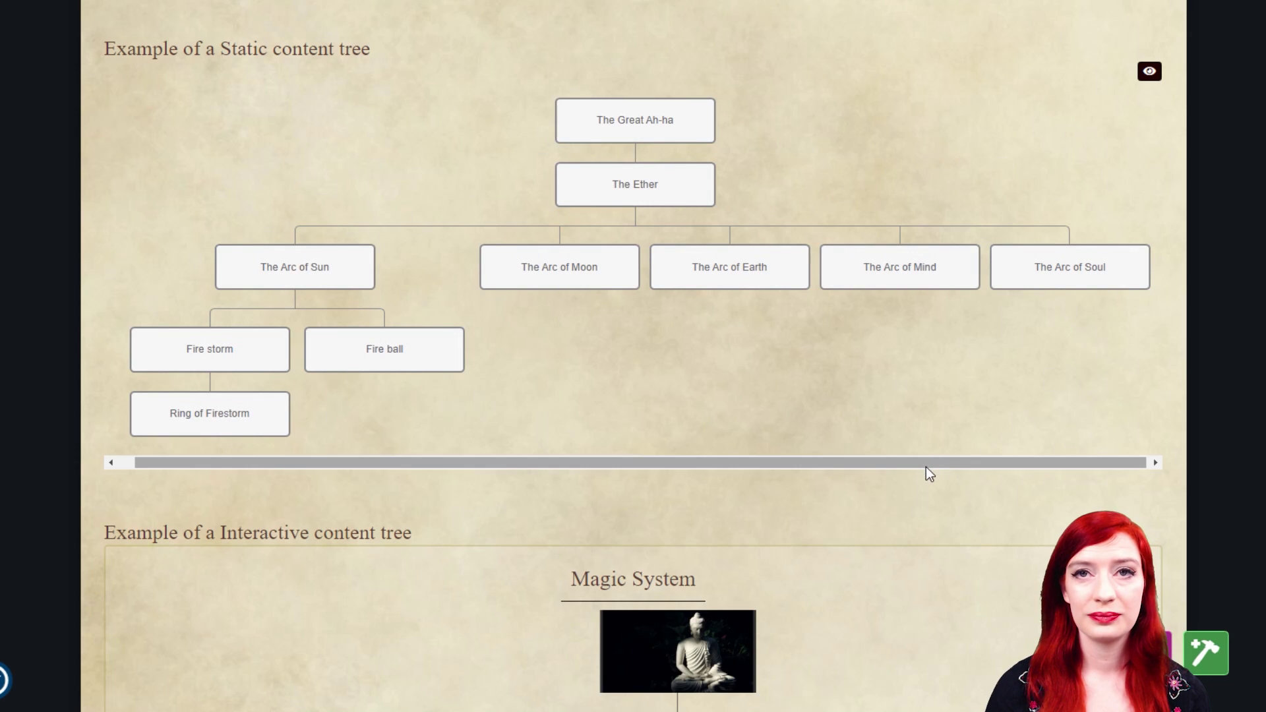
pyautogui.moveTo(925, 467); pyautogui.dragTo(791, 469)
pyautogui.moveTo(893, 462); pyautogui.dragTo(989, 461)
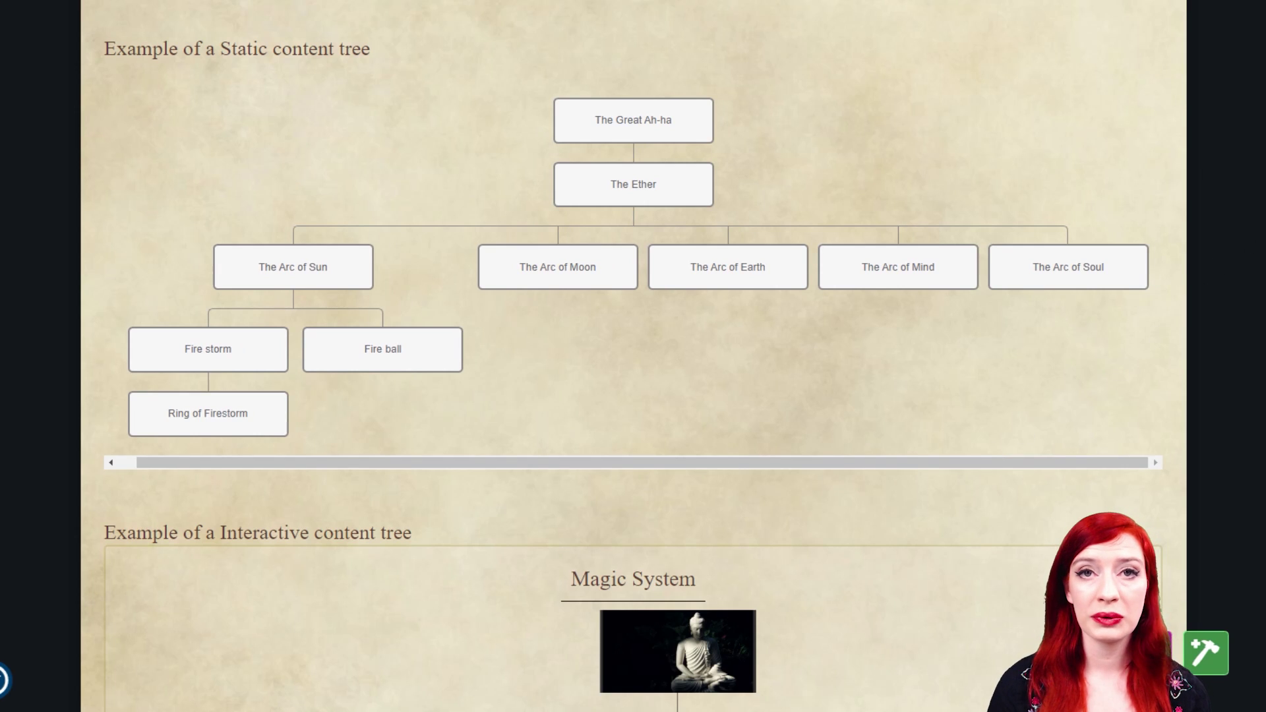
pyautogui.scroll(-2, 633, 372)
pyautogui.scroll(-1, 633, 371)
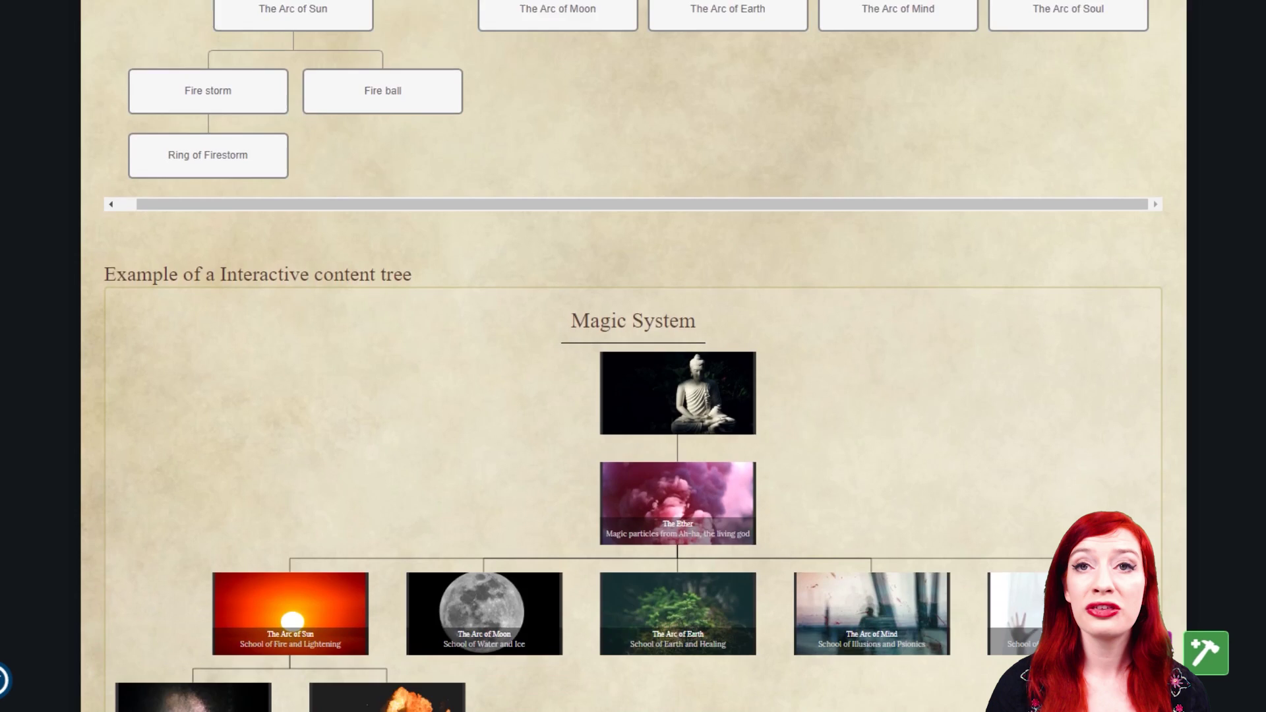
pyautogui.scroll(-2, 633, 371)
pyautogui.scroll(-1, 633, 370)
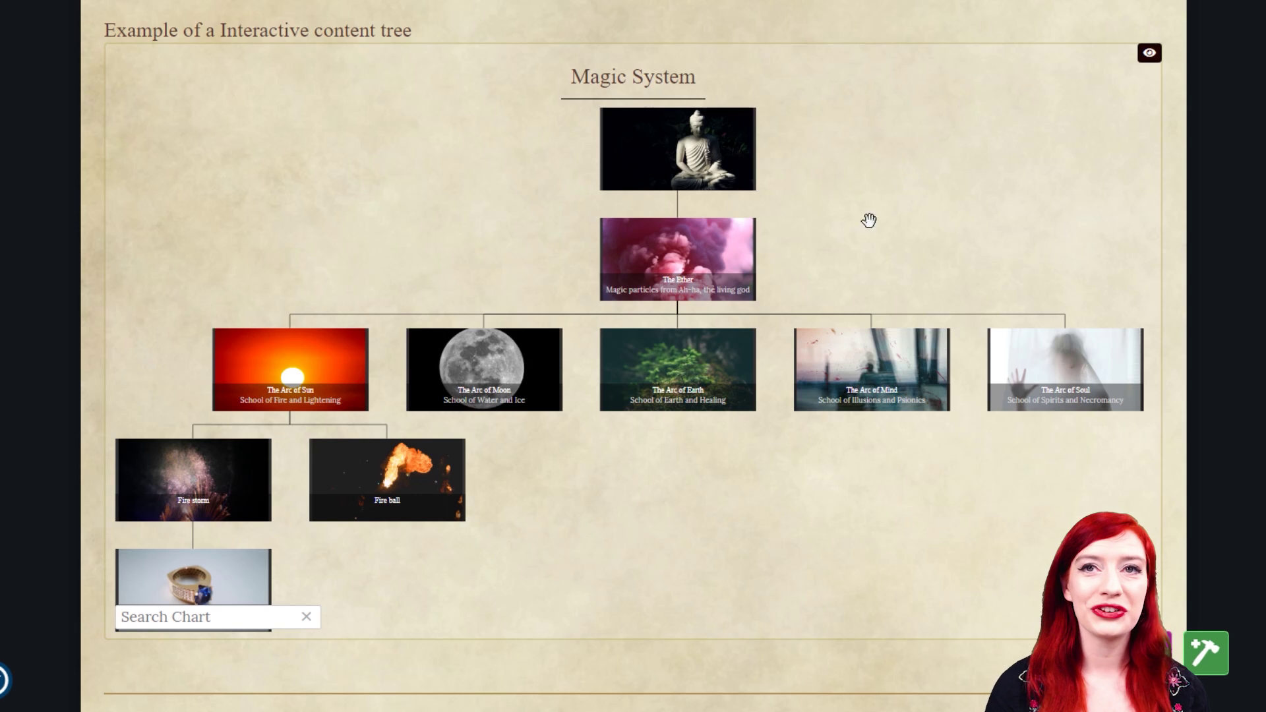
pyautogui.moveTo(678, 257)
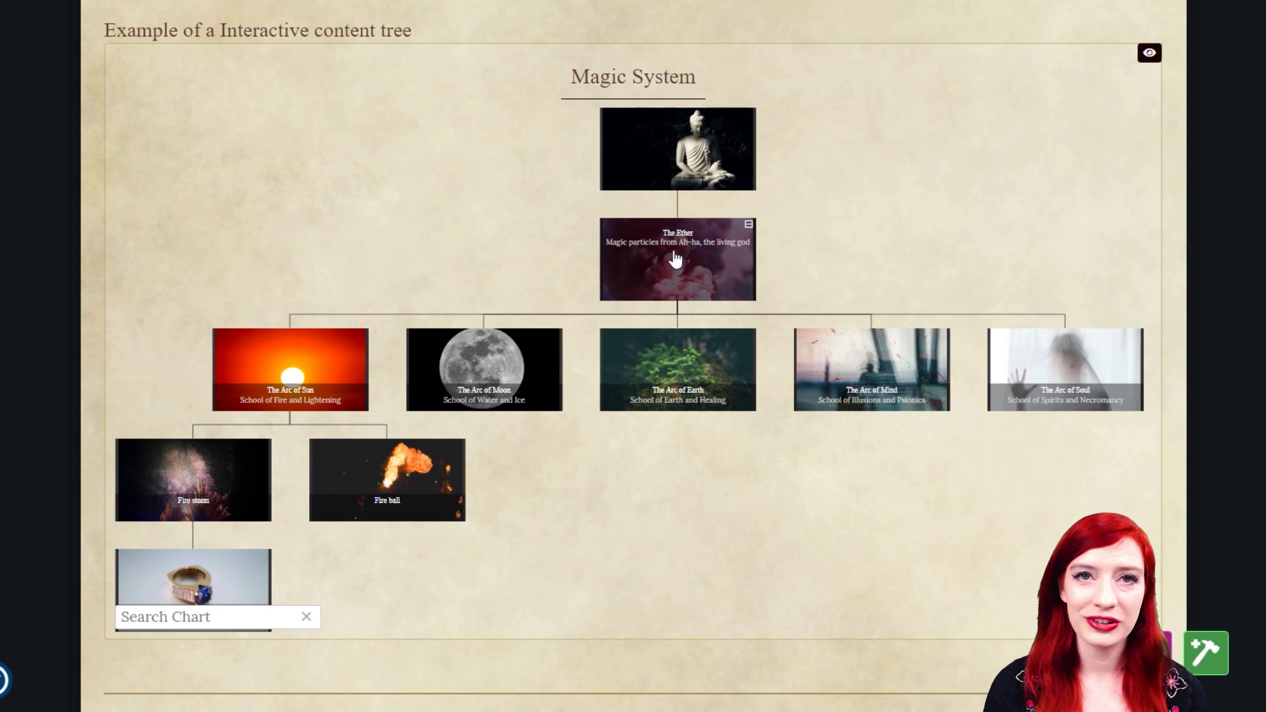
# - Pan around the interactive chart, search it for 'soul', then clear the search
pyautogui.moveTo(486, 274); pyautogui.dragTo(557, 180)
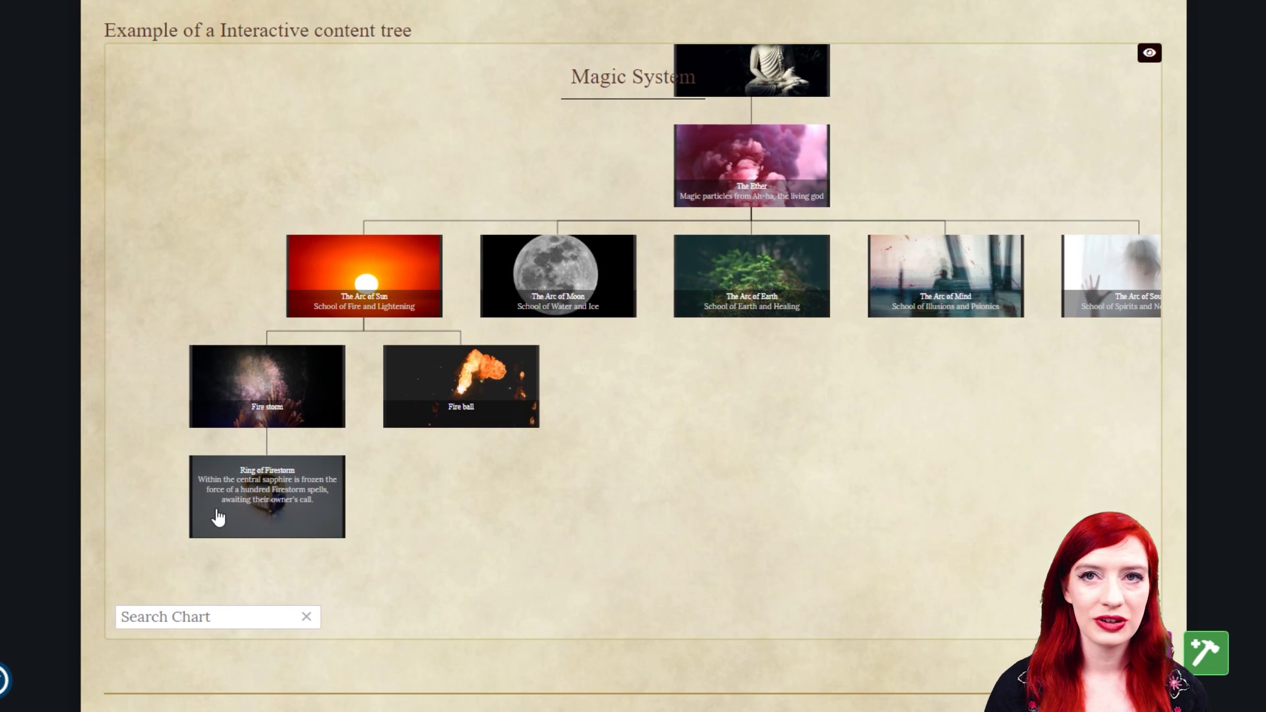
pyautogui.moveTo(193, 577)
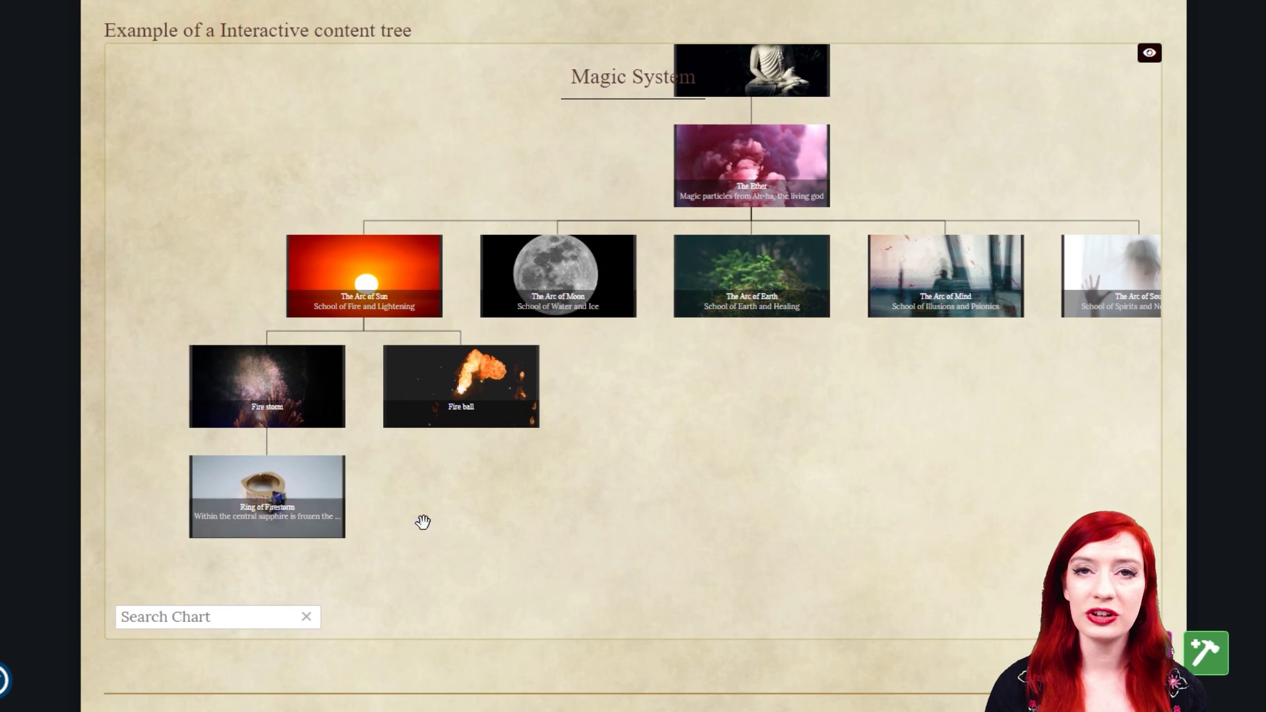
pyautogui.moveTo(915, 418)
pyautogui.mouseDown()
pyautogui.moveTo(830, 439)
pyautogui.moveTo(837, 451)
pyautogui.mouseUp()
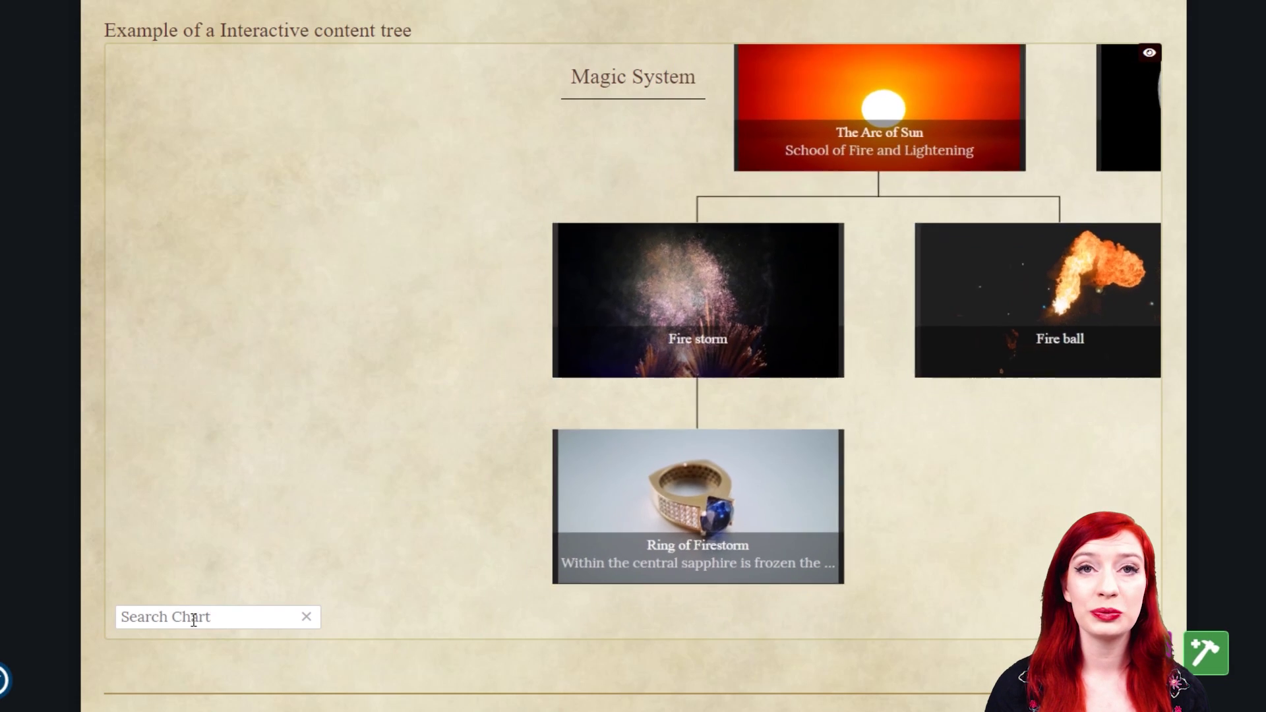
pyautogui.click(193, 619)
pyautogui.write('soul')
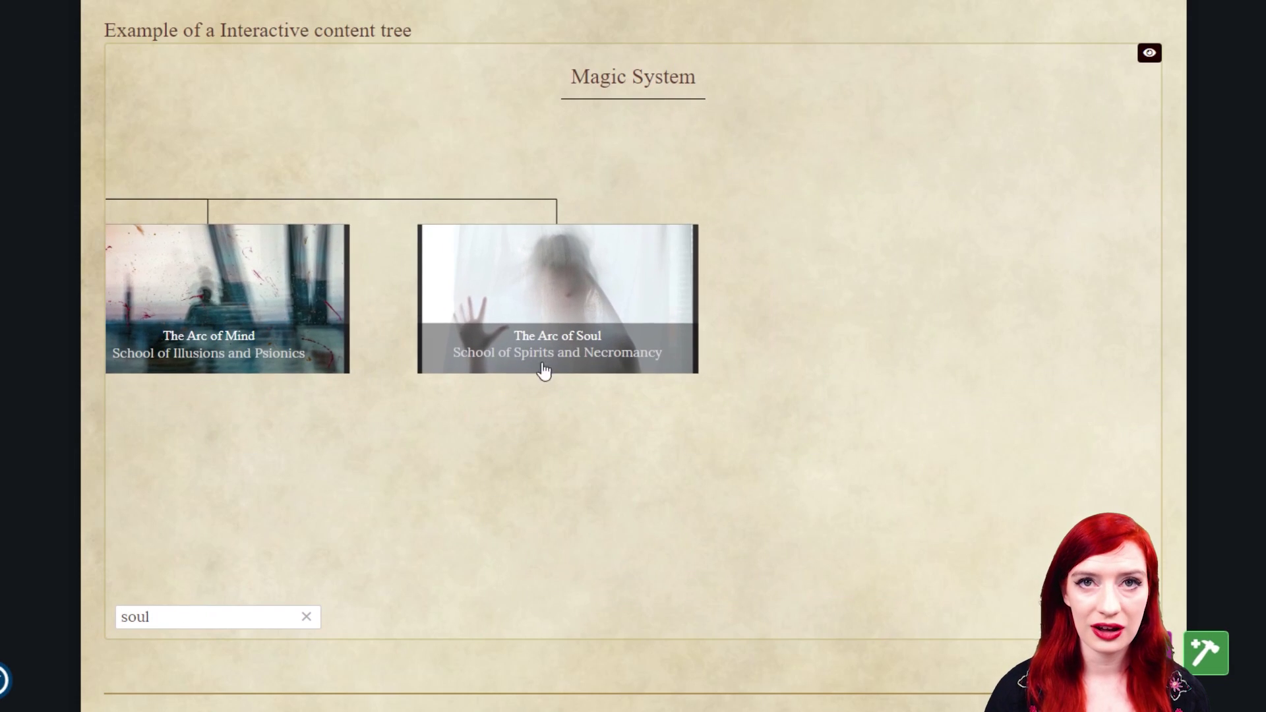
pyautogui.click(579, 320)
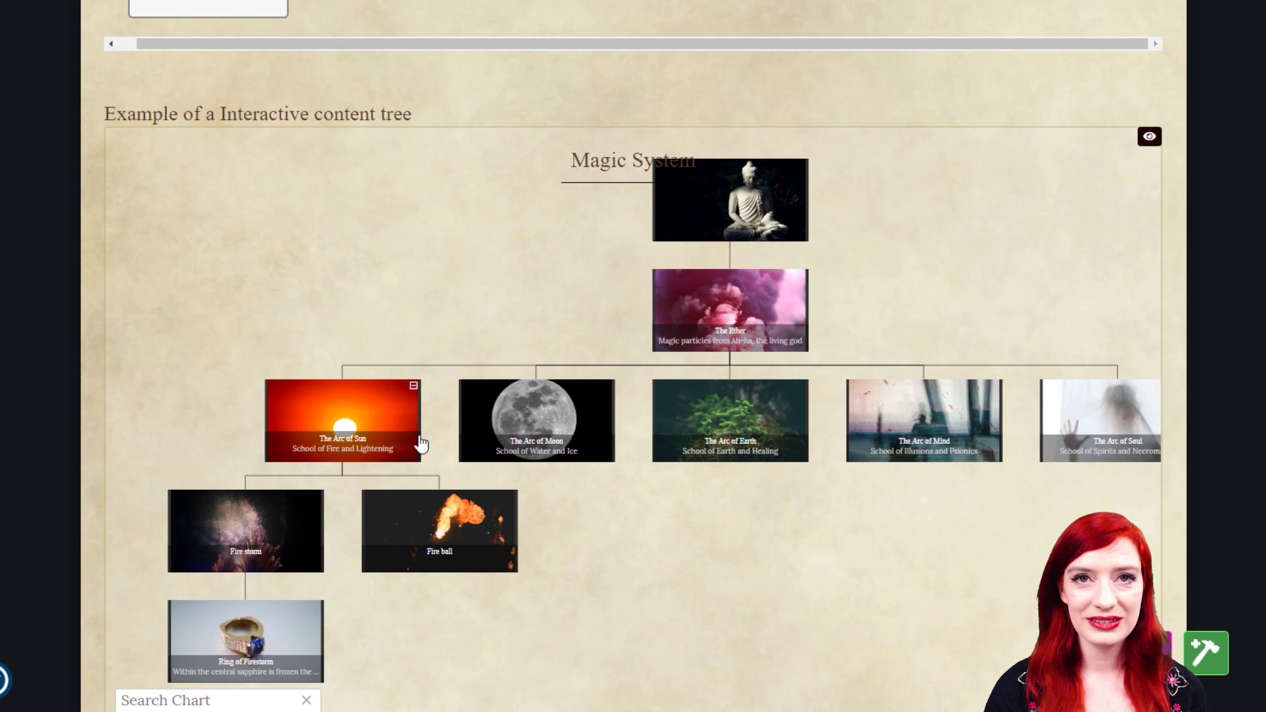
# - Collapse and re-expand The Arc of Sun and The Ether branches
pyautogui.click(416, 386)
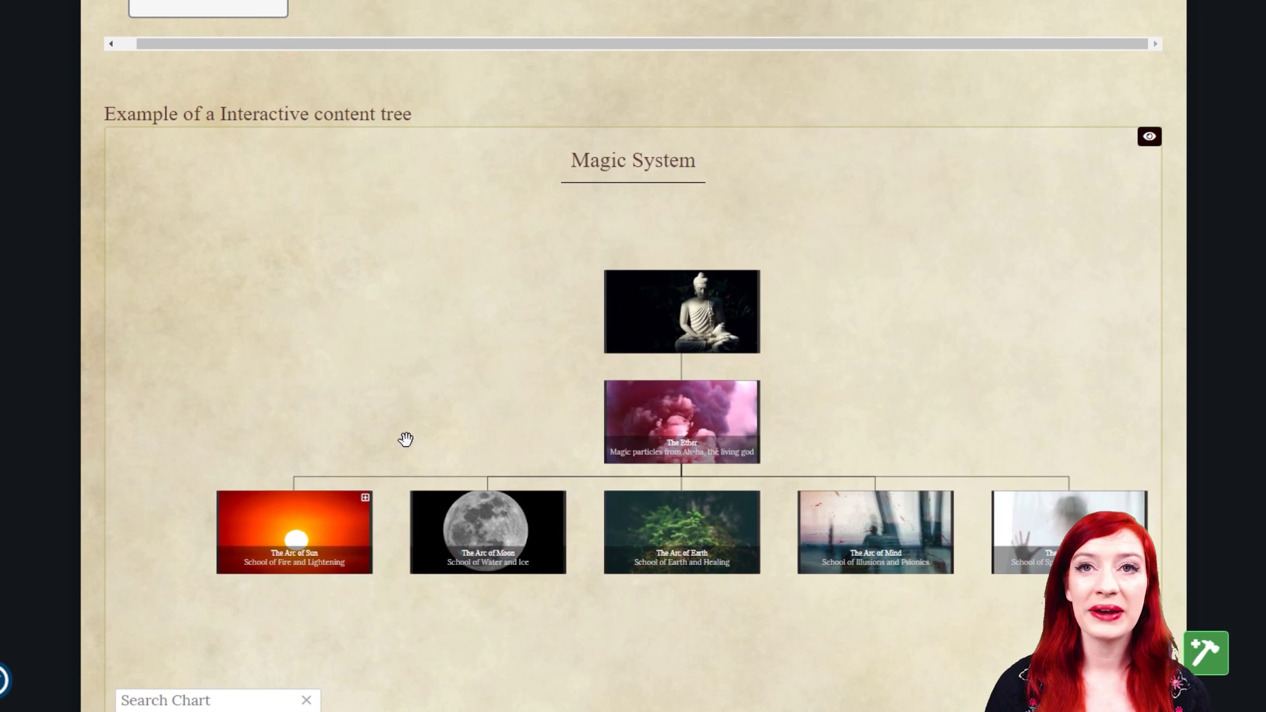
pyautogui.click(367, 501)
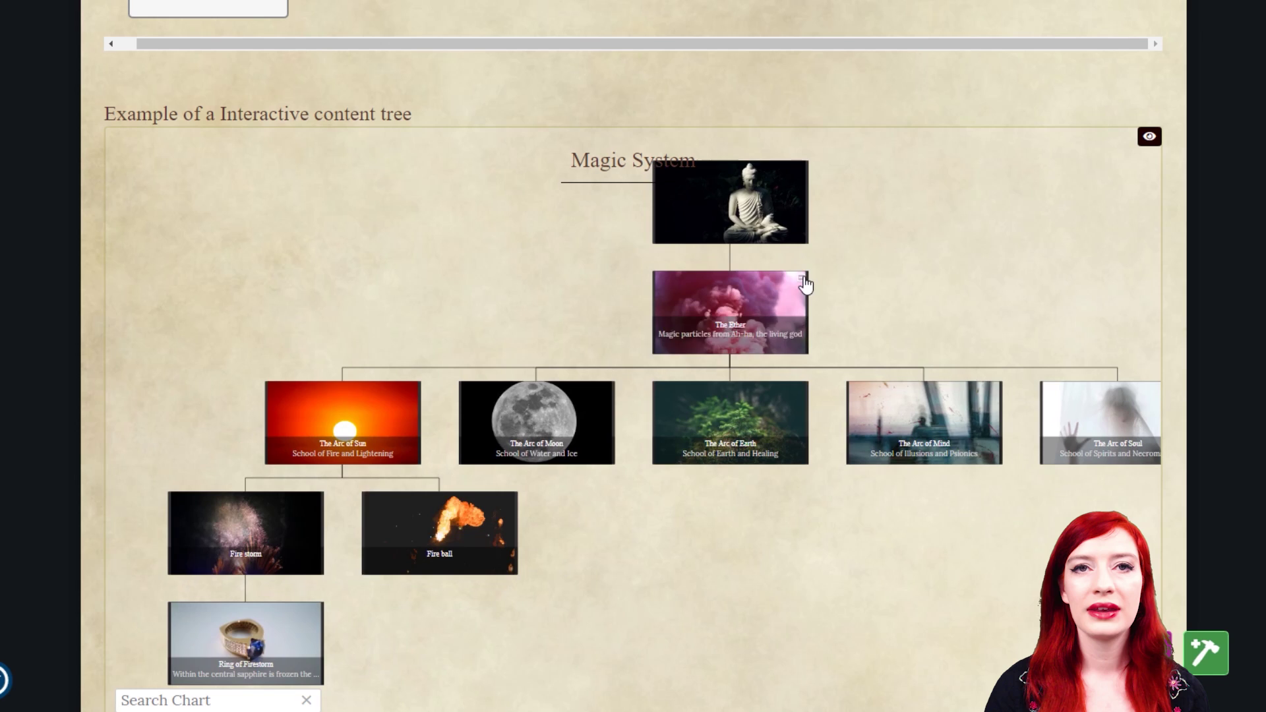
pyautogui.click(797, 283)
pyautogui.click(751, 443)
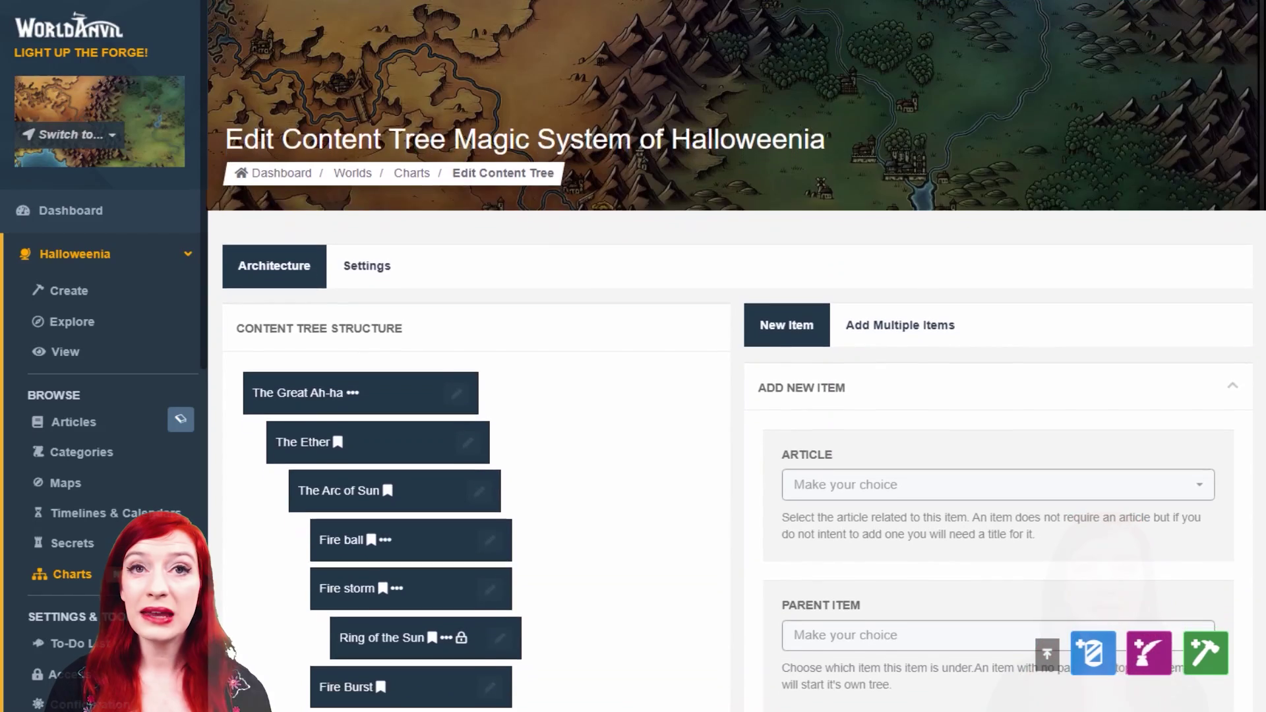
pyautogui.scroll(-3, 1264, 211)
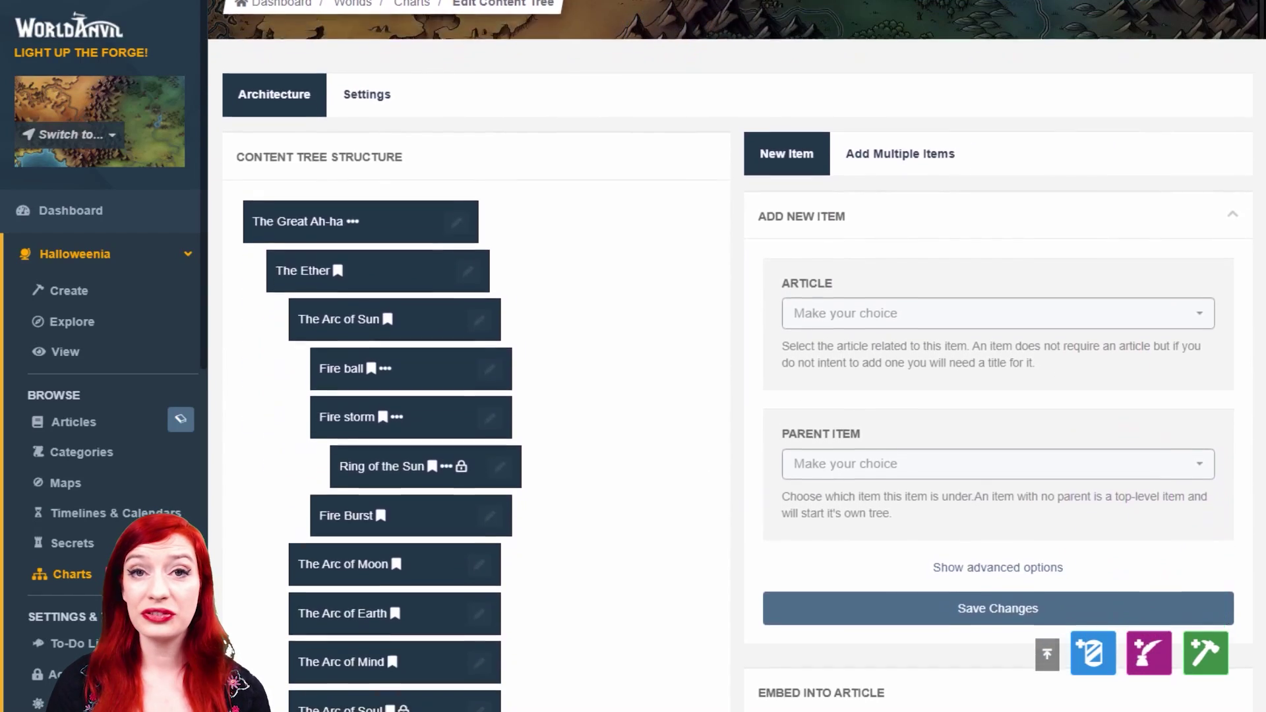
pyautogui.scroll(-2, 1264, 229)
pyautogui.scroll(-1, 1261, 287)
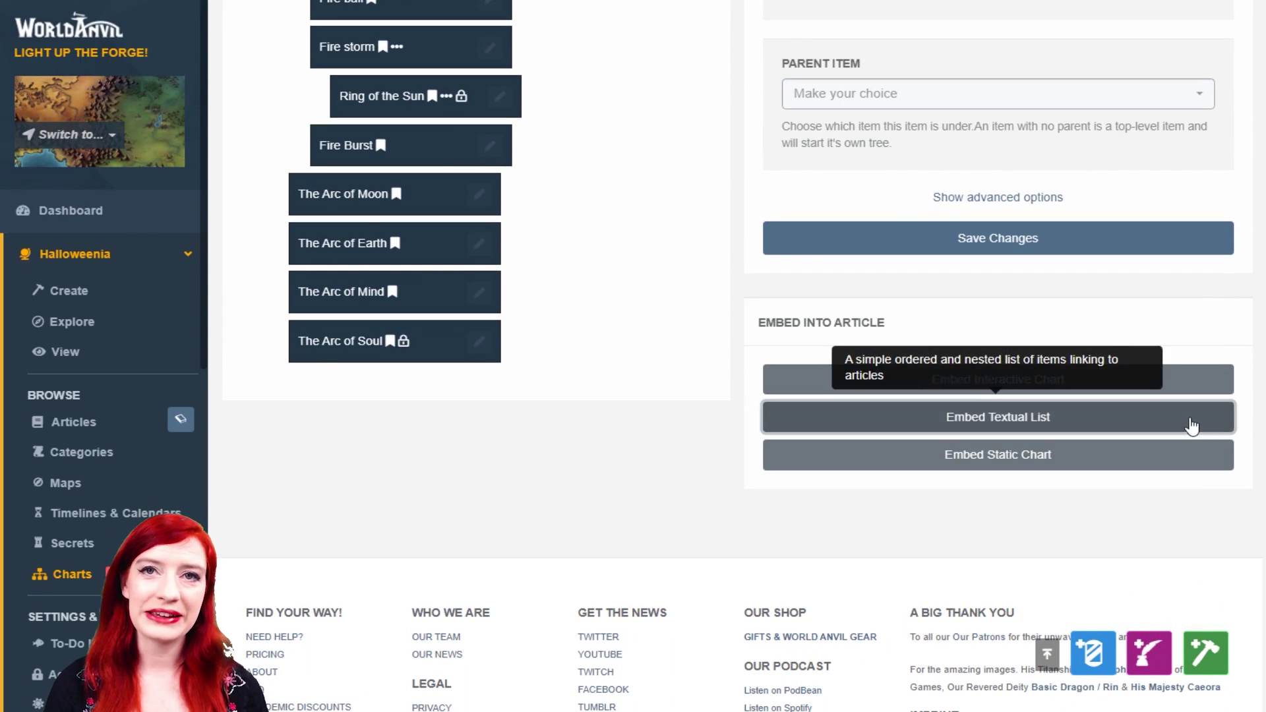
# - Paste the textual list embed code into the article's SIDEBAR: TOP section and save
pyautogui.click(1190, 420)
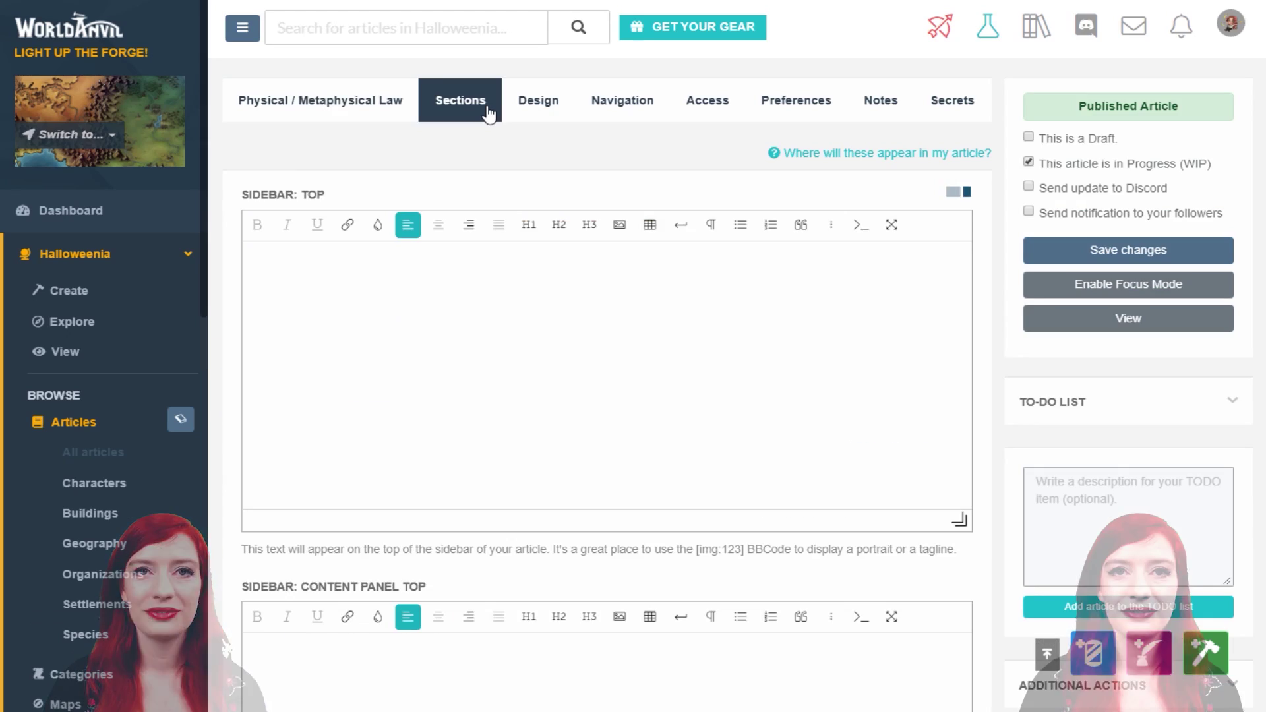
pyautogui.click(606, 314)
pyautogui.hotkey('ctrl', 'v')
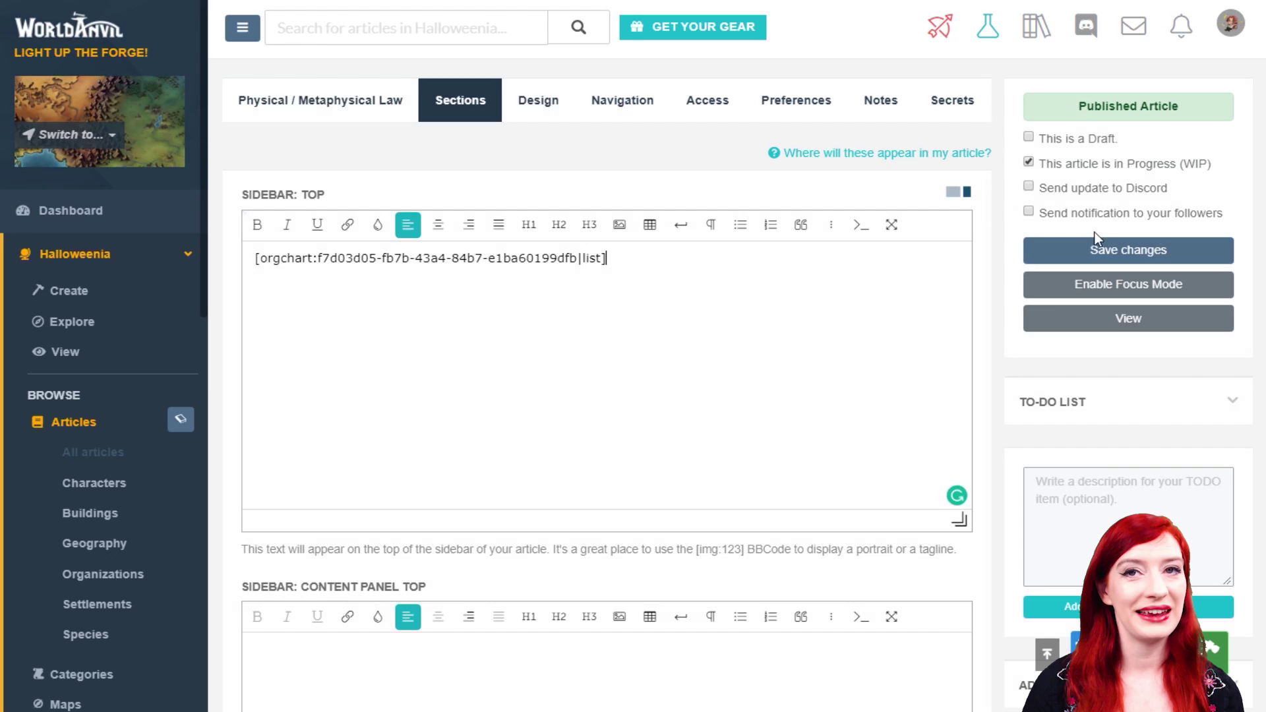
pyautogui.click(1115, 252)
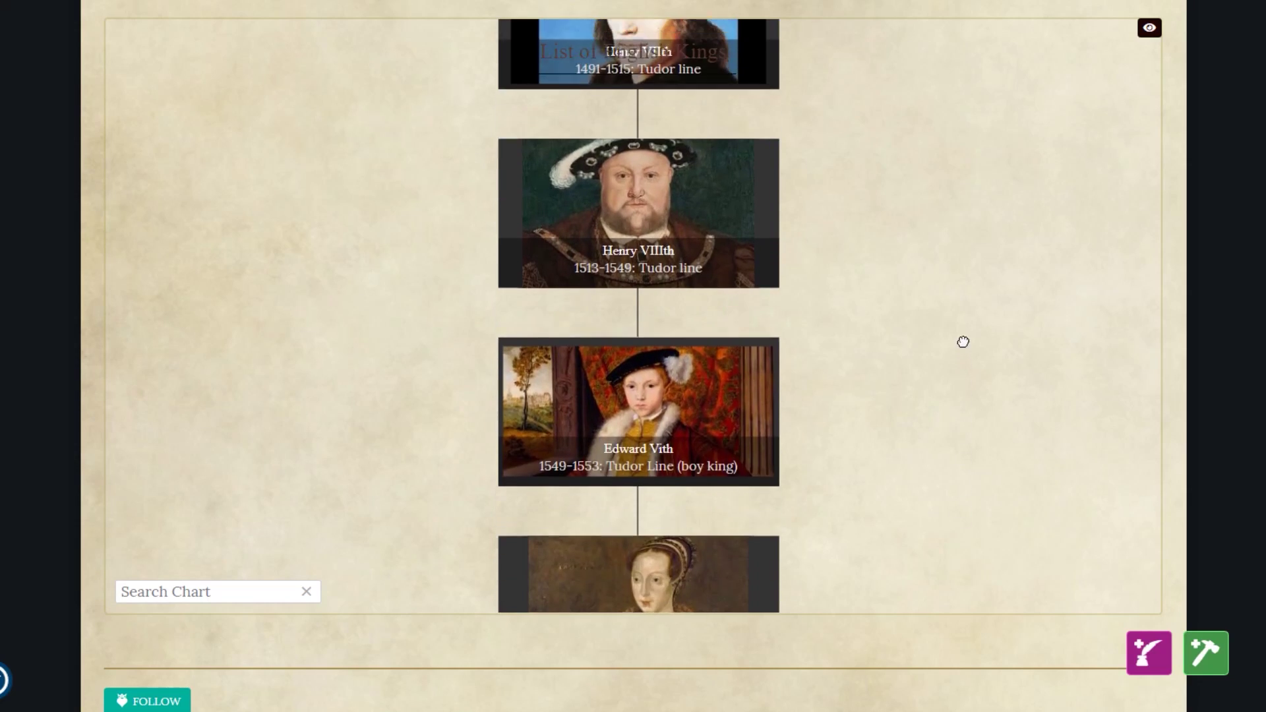
pyautogui.scroll(-1, 962, 341)
pyautogui.scroll(-1, 929, 387)
pyautogui.scroll(-1, 910, 532)
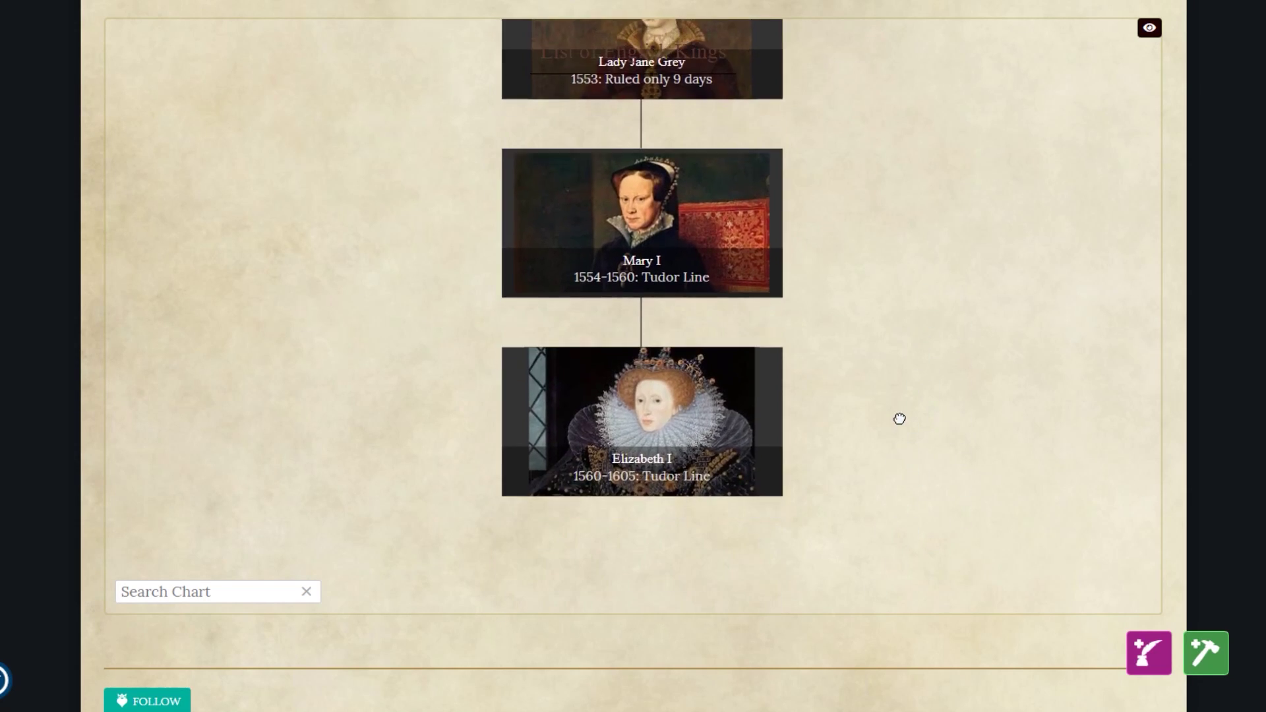
pyautogui.scroll(5, 359, 199)
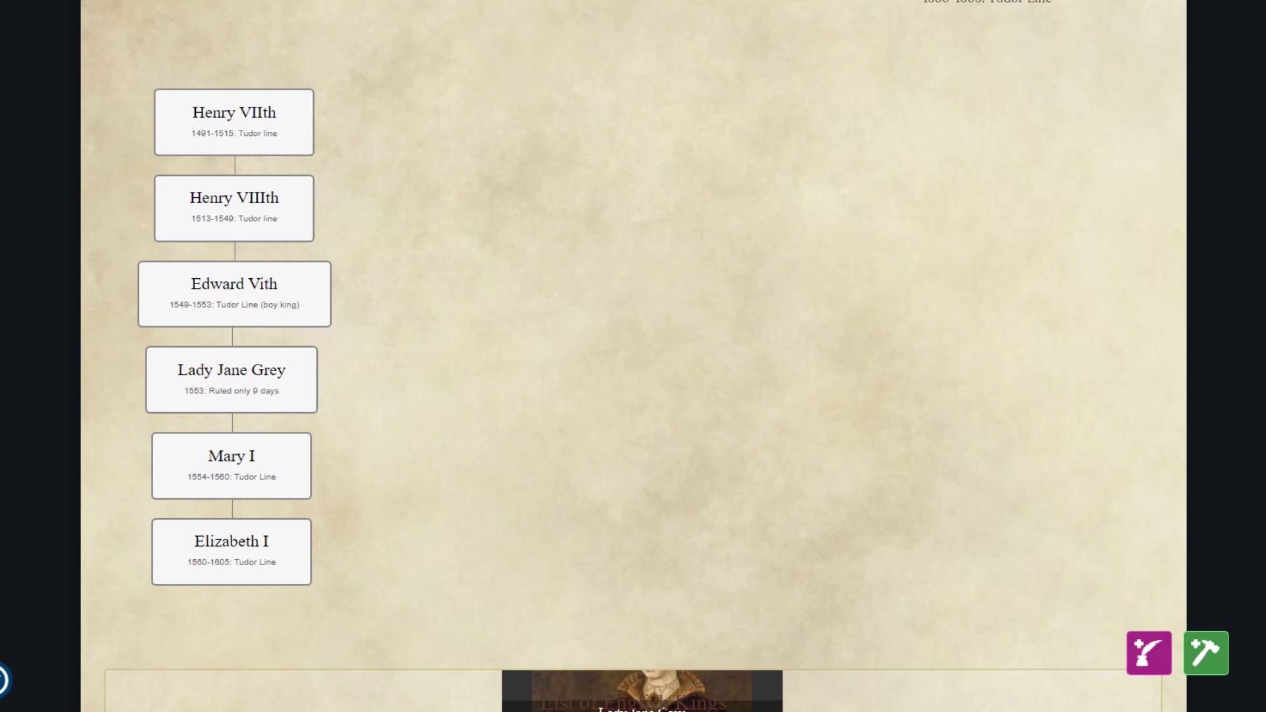